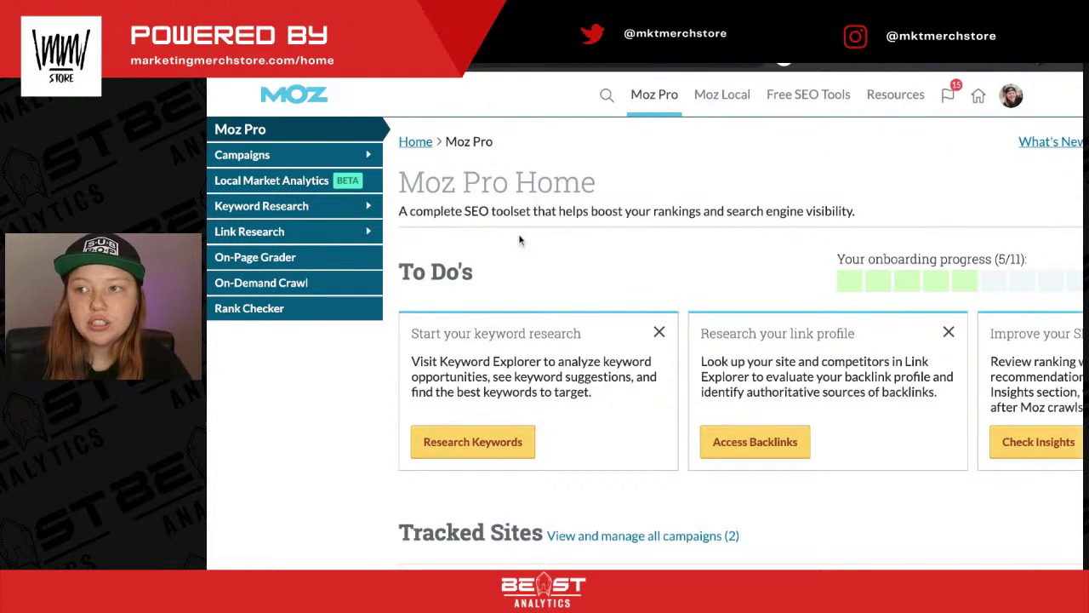
- Open Keyword Explorer and analyze the root domain noissue.com for United States - en-US
click(313, 211)
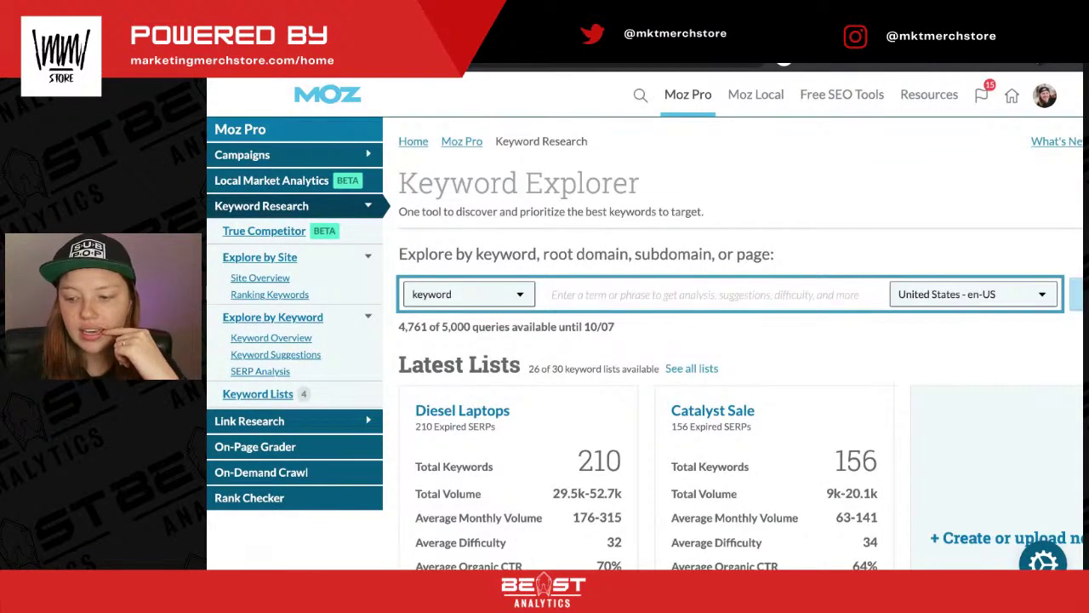
click(502, 301)
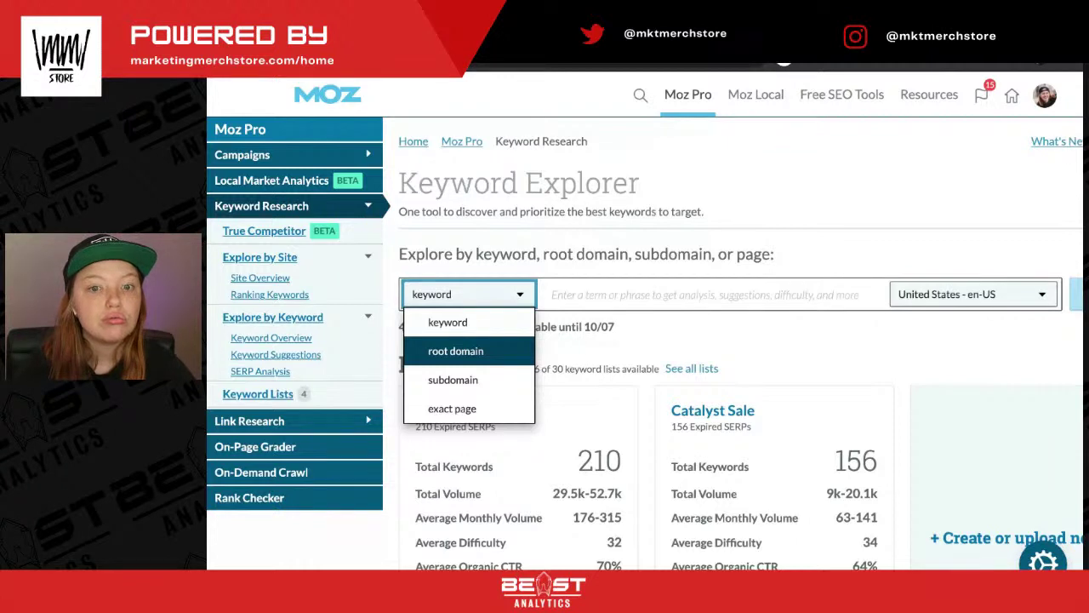
click(455, 351)
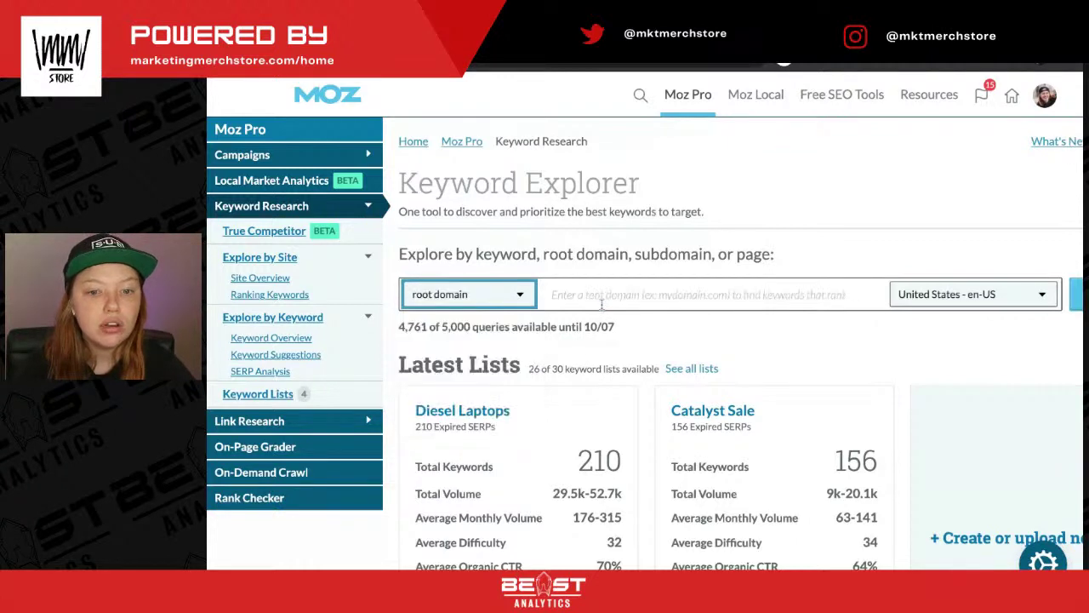
click(602, 298)
text(noissue.com)
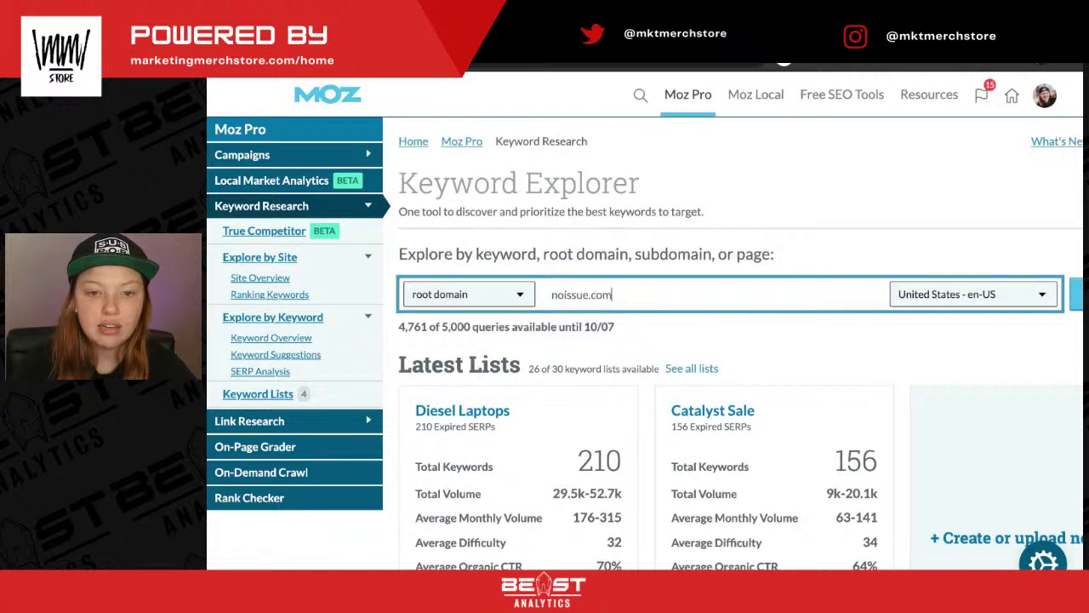
key(Return)
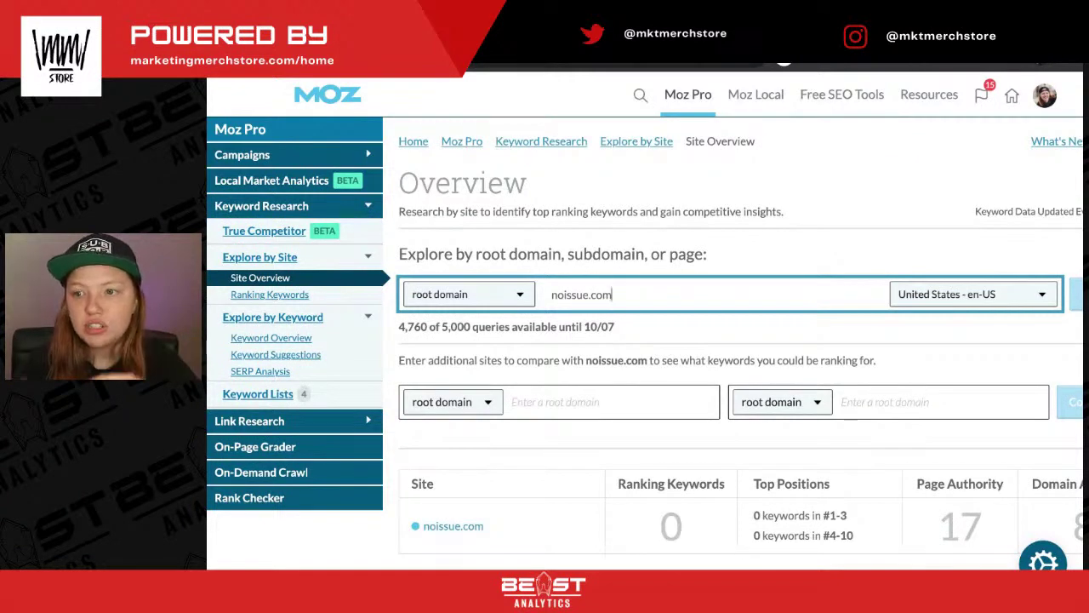
scroll(646, 323, down, 1)
scroll(647, 324, down, 3)
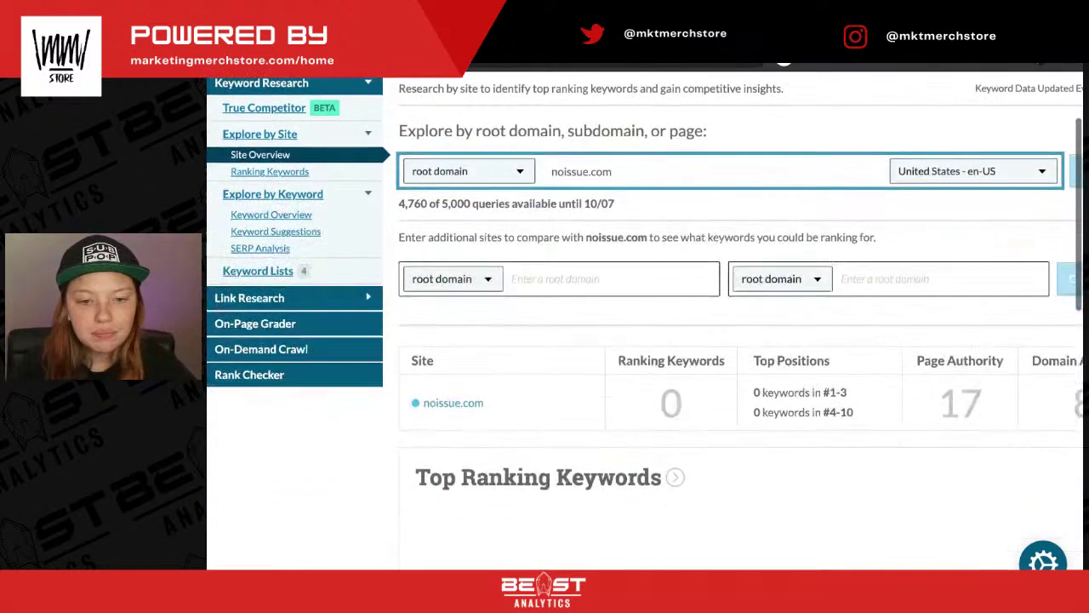
scroll(646, 323, right, 1)
scroll(647, 323, right, 1)
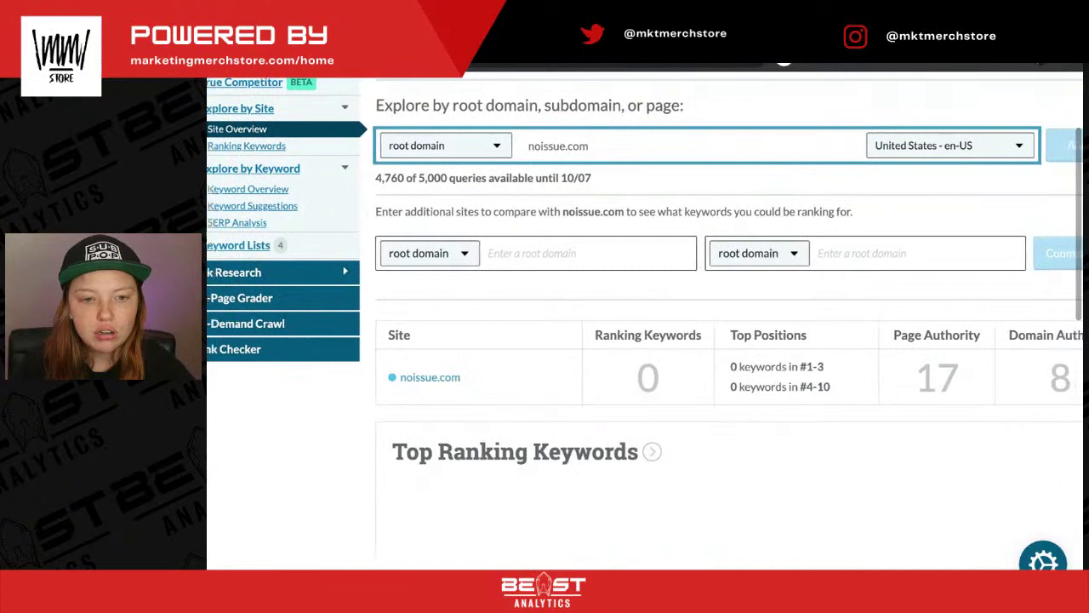
scroll(647, 323, right, 2)
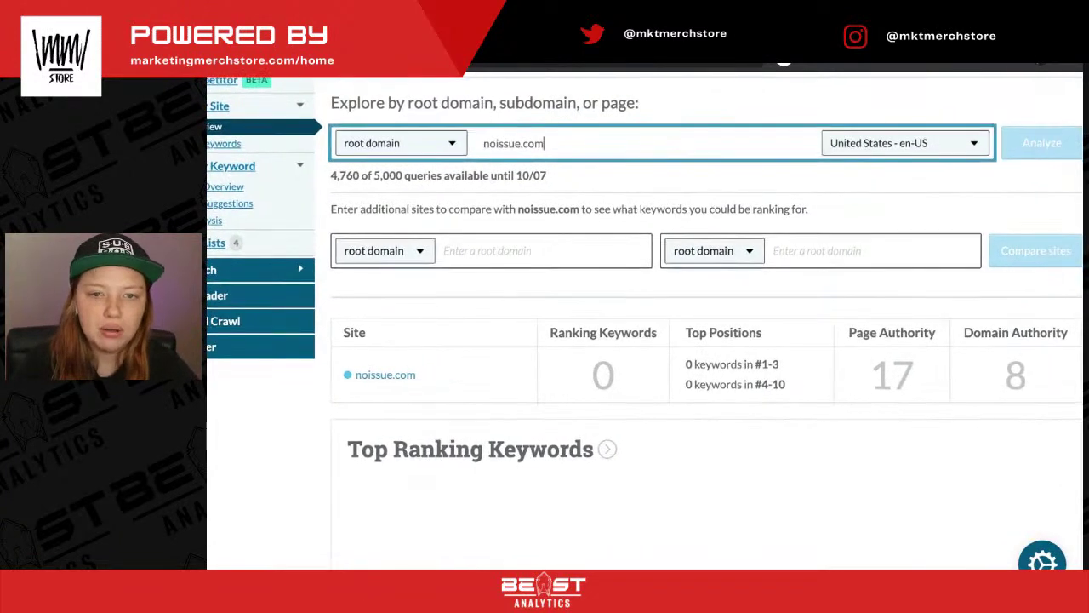
- Search Google for noissue in a new browser tab to check the company's web domain
key(ctrl+t)
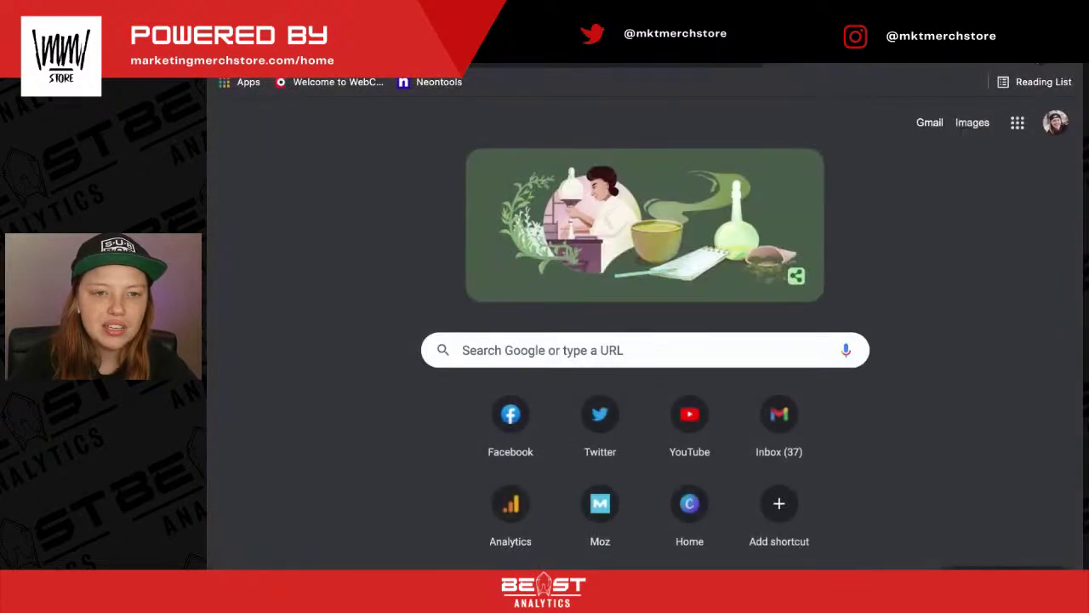
text(noissue)
key(Return)
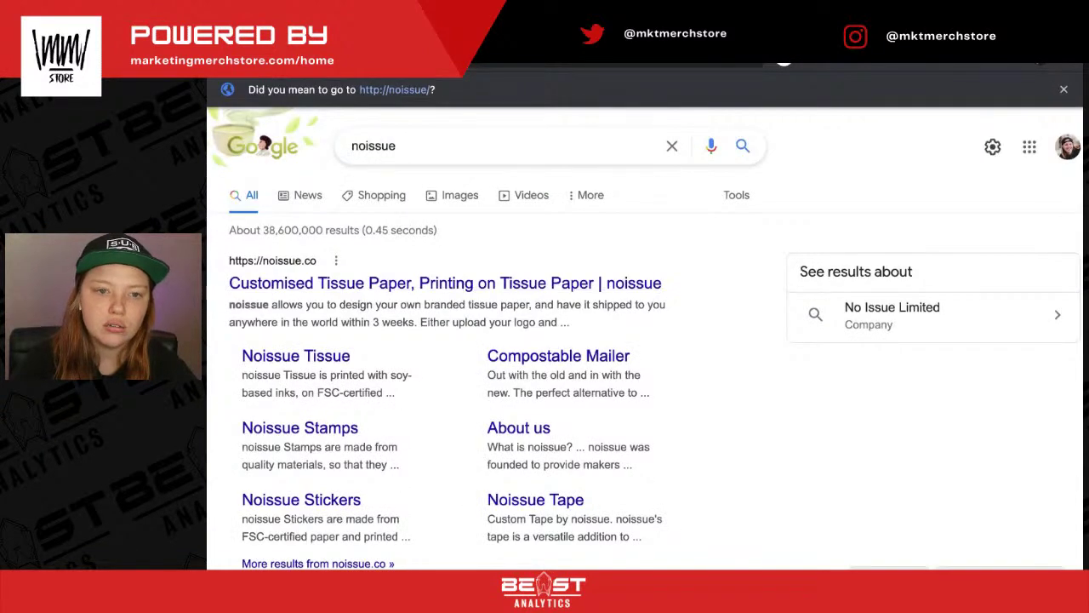
- Return to the site overview, correct the root domain to noissue.co and analyze it
key(ctrl+w)
key(BackSpace)
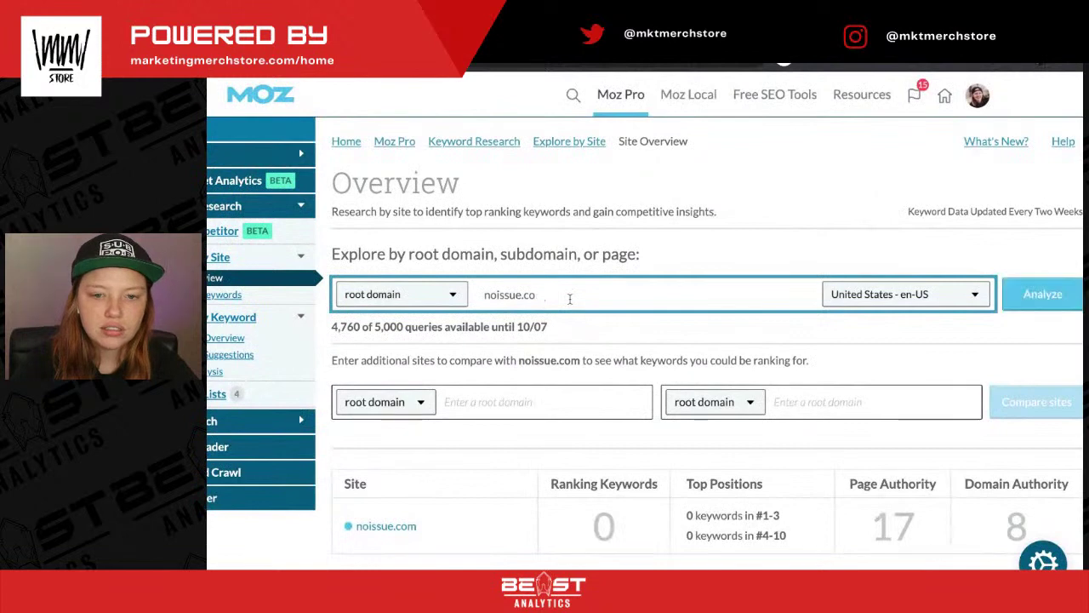
key(Return)
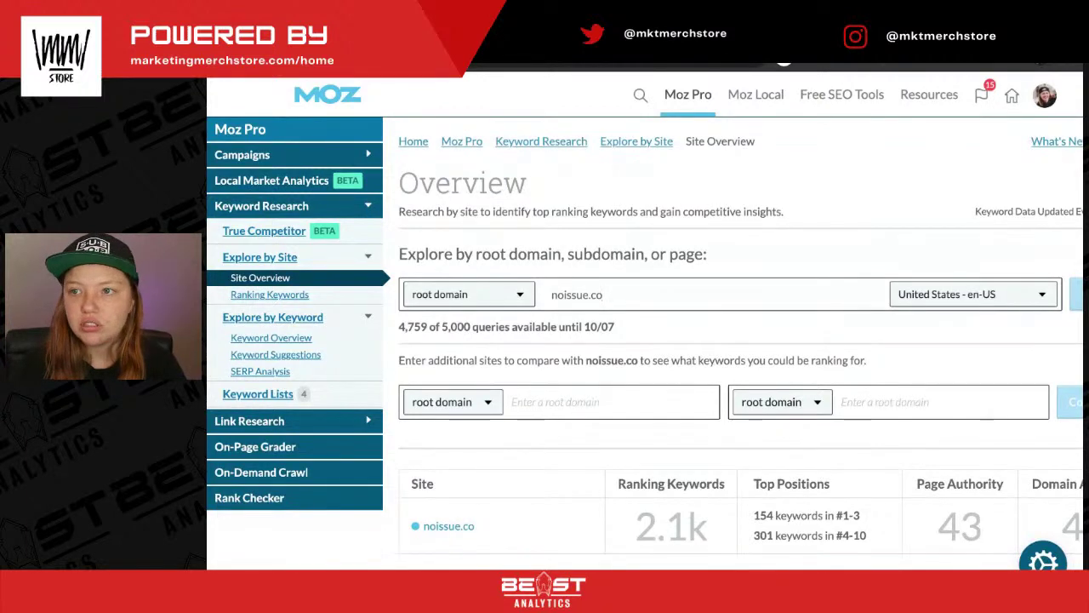
- Examine noissue.co's number of ranking keywords, top positions, page authority and domain authority
scroll(647, 324, down, 2)
scroll(647, 323, down, 2)
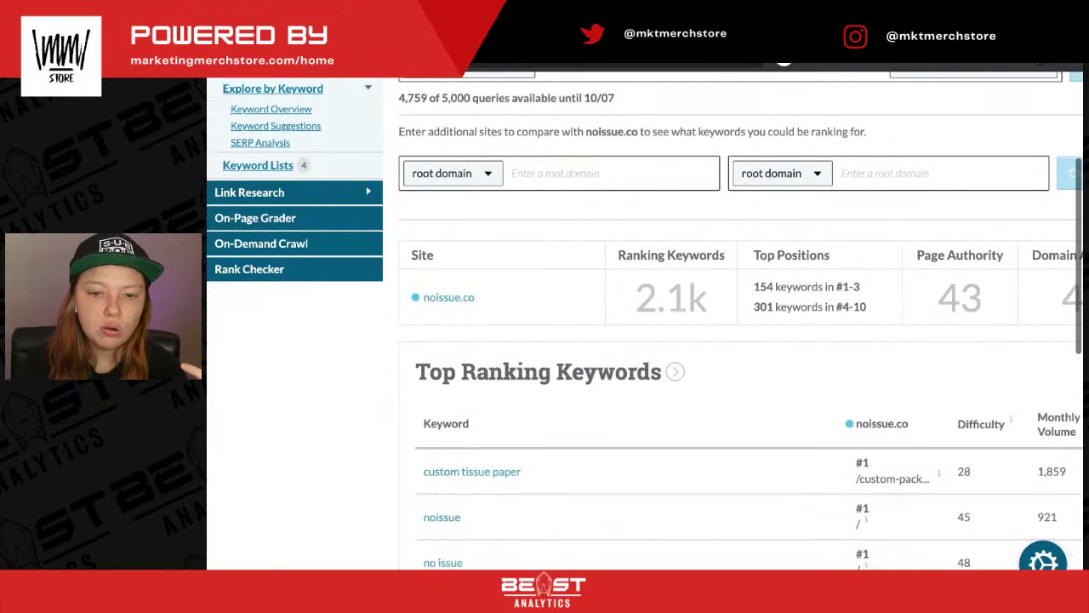
scroll(647, 323, right, 1)
scroll(644, 322, right, 1)
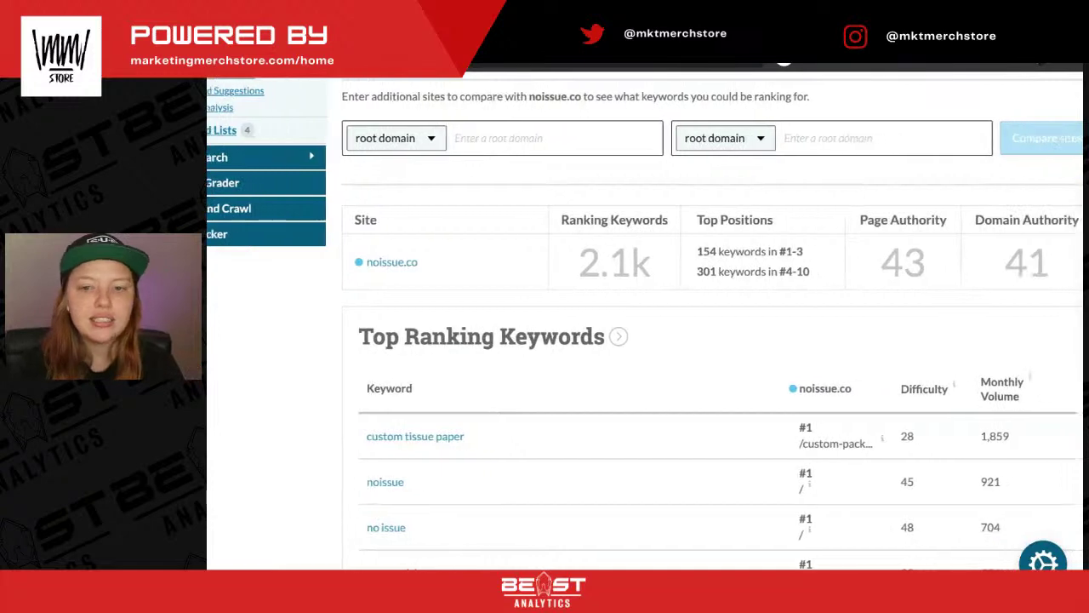
scroll(644, 323, up, 1)
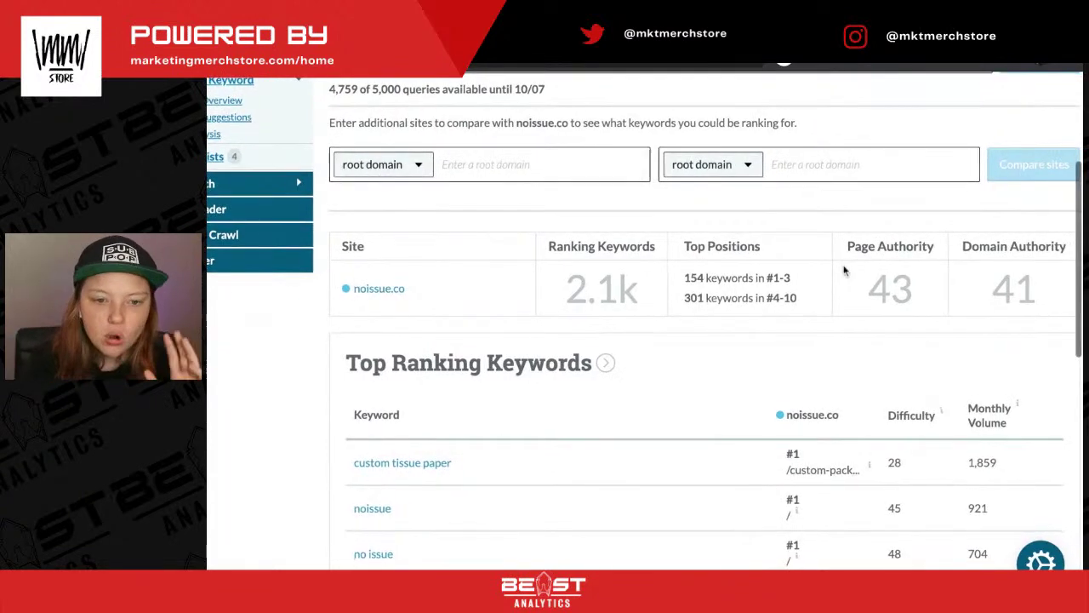
scroll(845, 271, down, 1)
scroll(845, 271, down, 1)
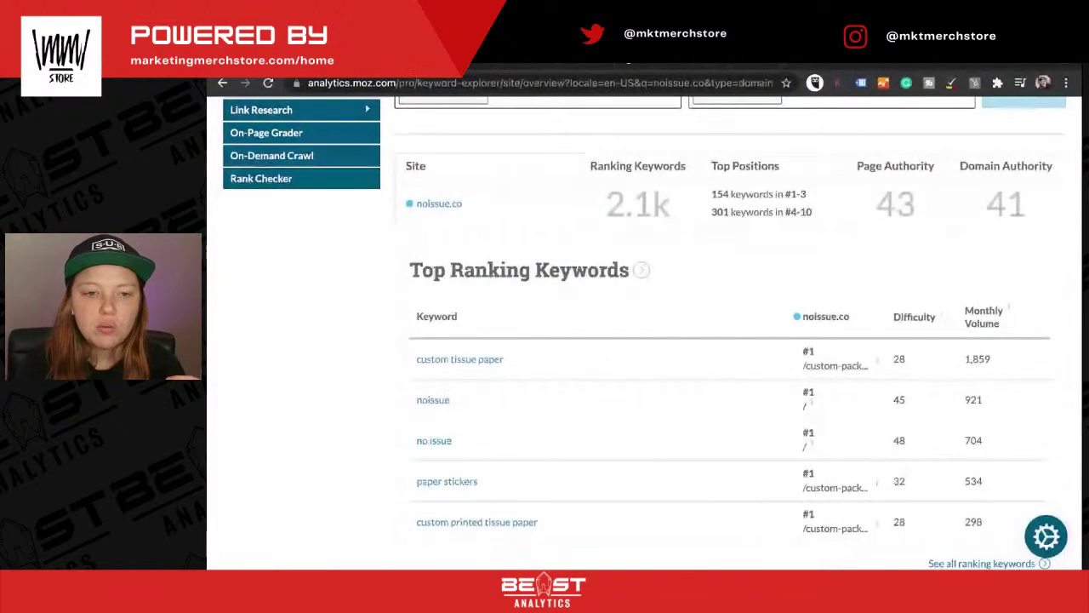
scroll(822, 336, up, 1)
scroll(822, 336, down, 1)
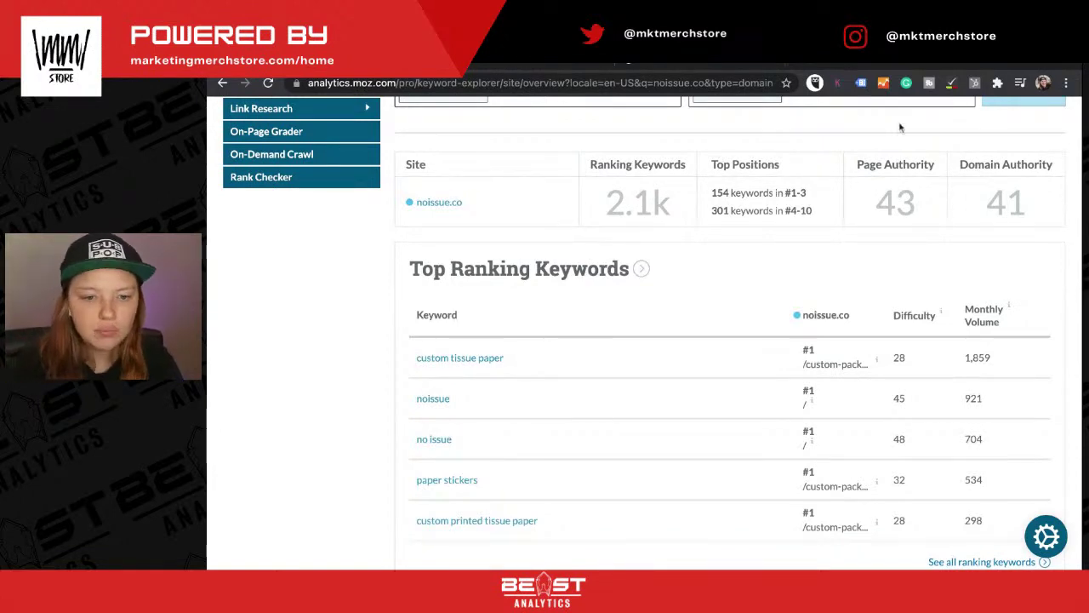
- Examine the rank, difficulty and monthly volume of noissue.co's top ranking keywords, plus its ranking distribution chart
scroll(798, 323, down, 3)
scroll(798, 324, up, 2)
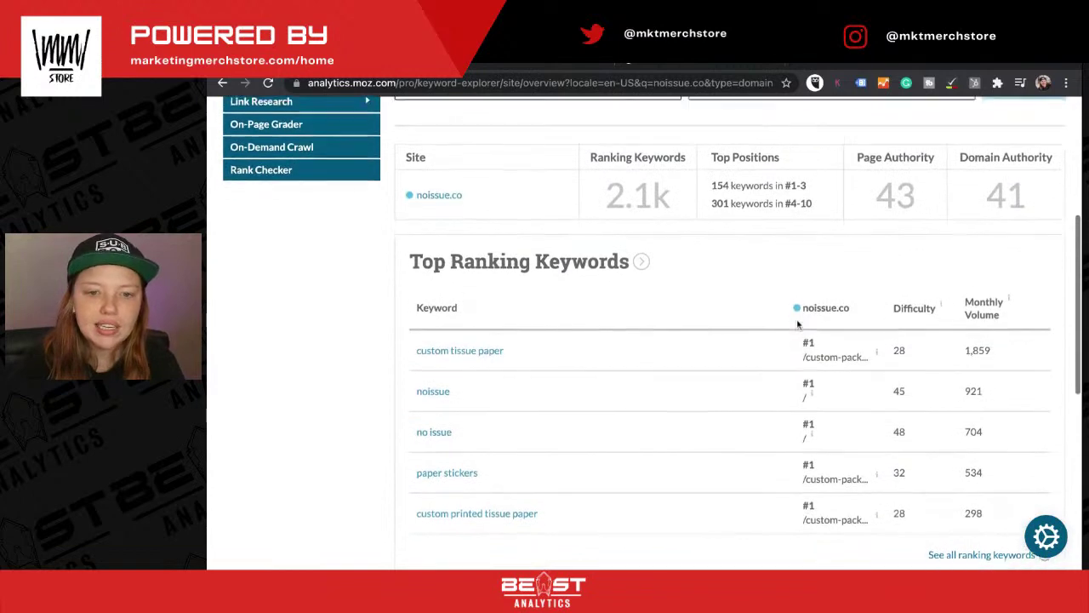
scroll(799, 323, down, 2)
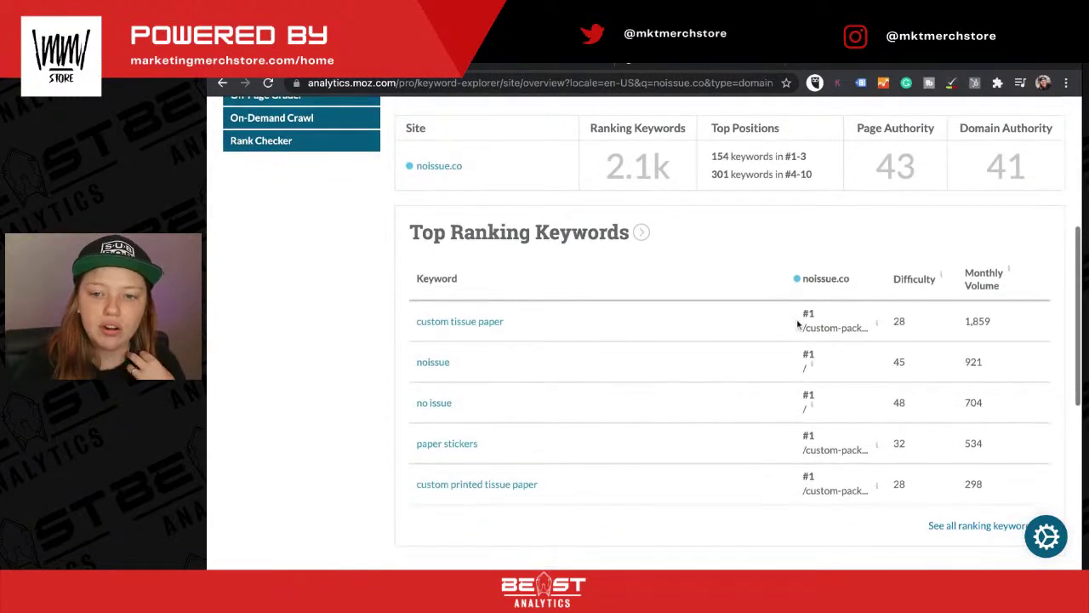
scroll(799, 321, down, 1)
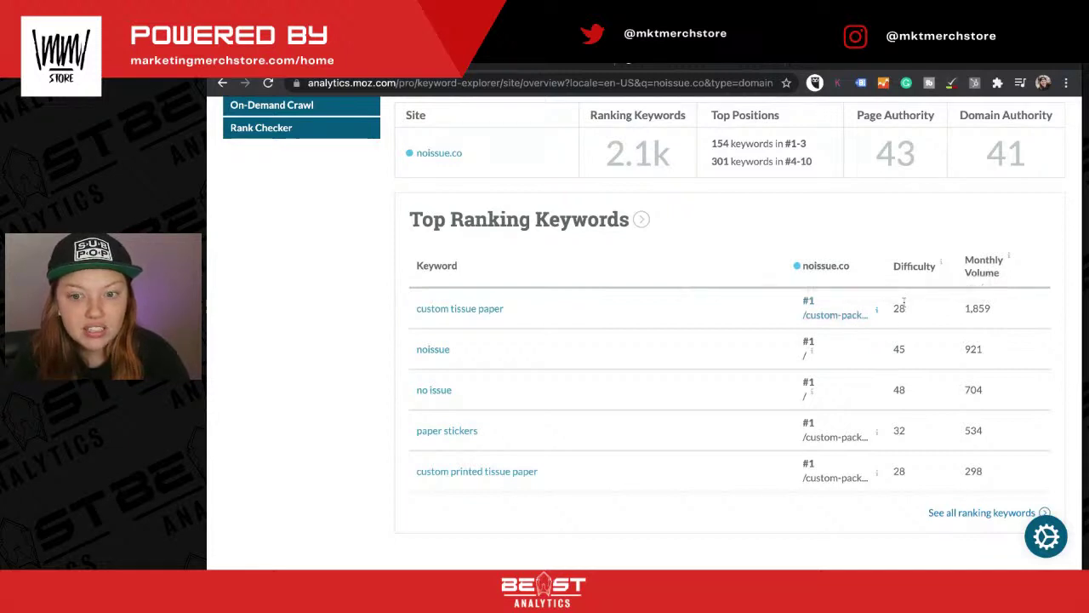
triple_click(854, 322)
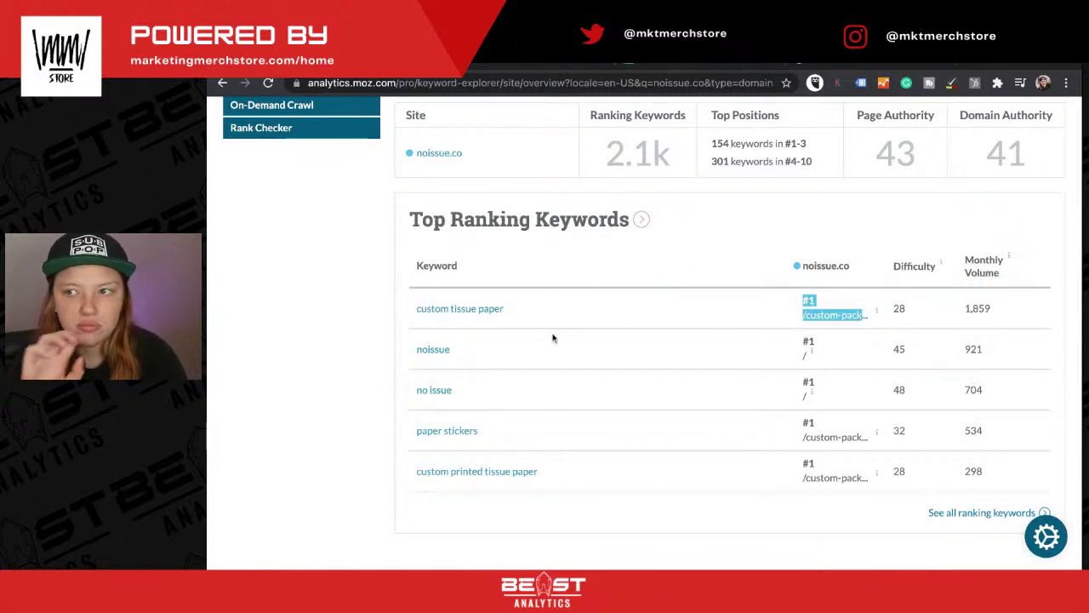
scroll(553, 338, down, 1)
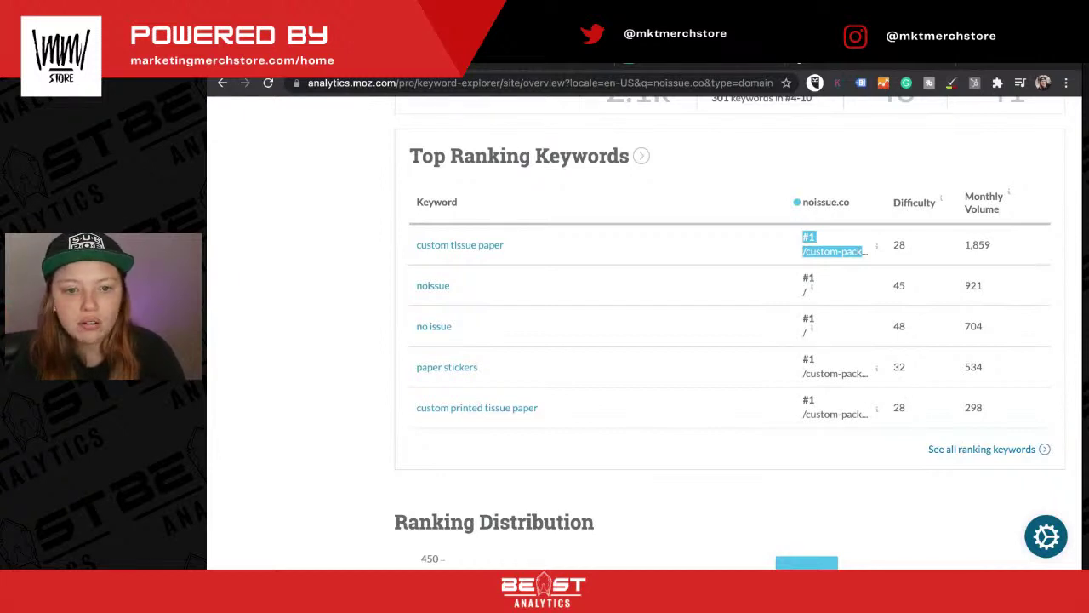
click(375, 370)
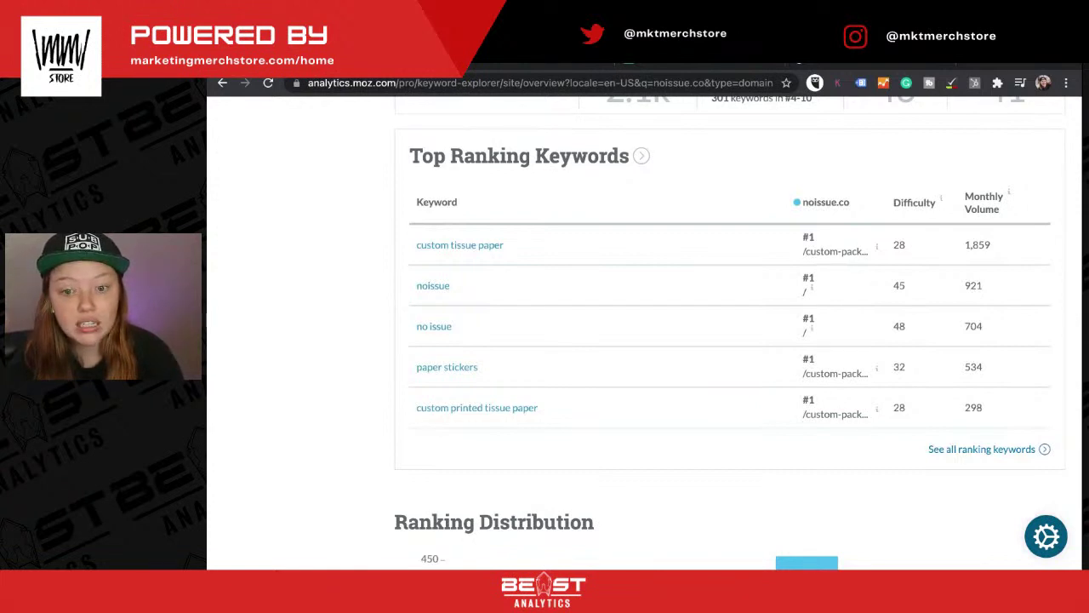
scroll(645, 332, down, 4)
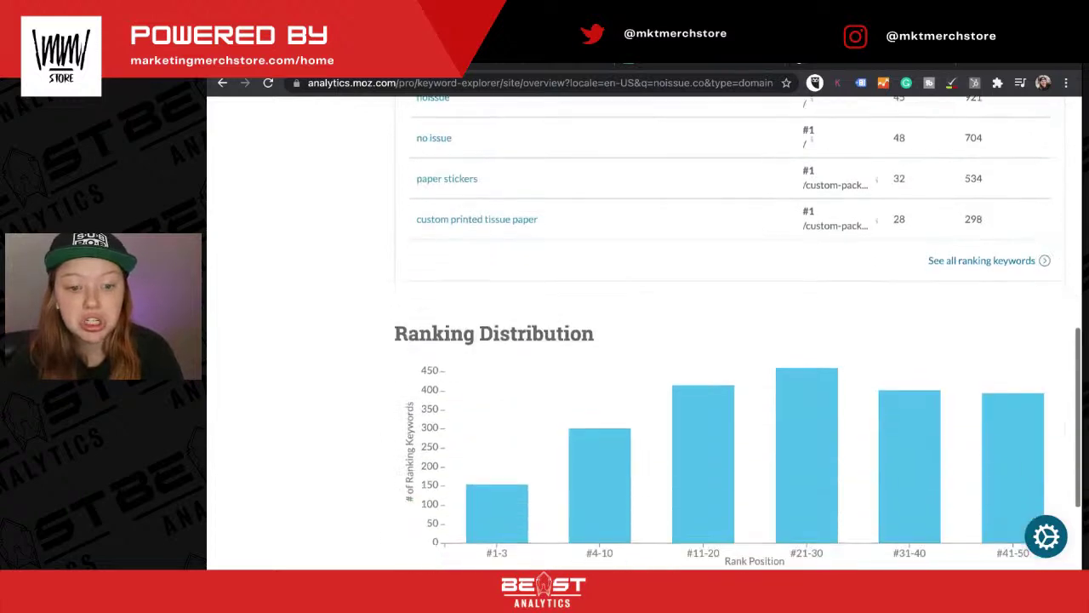
scroll(644, 332, up, 5)
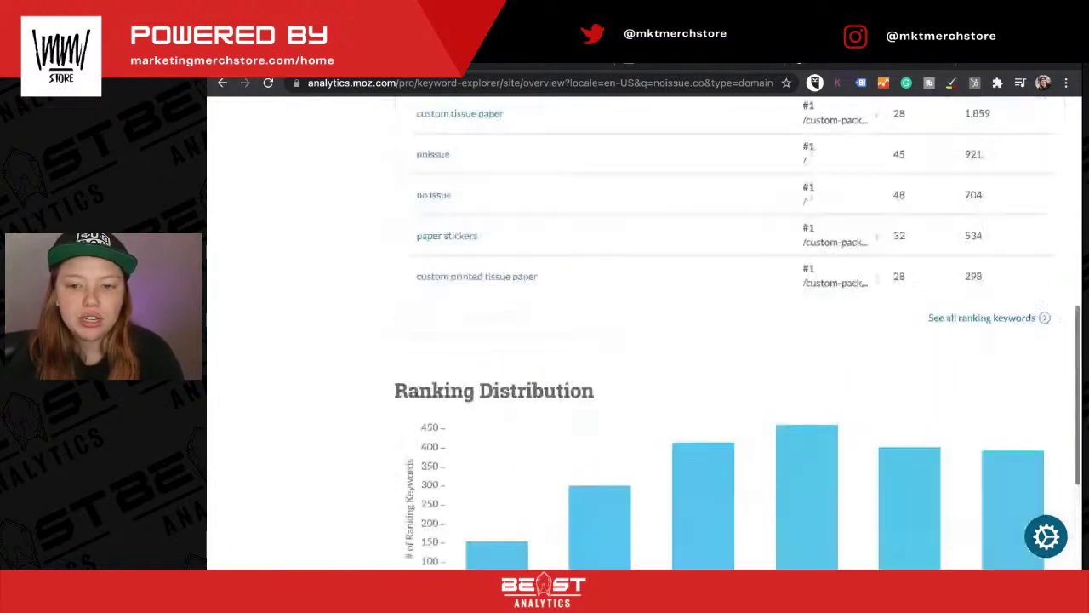
scroll(445, 274, up, 1)
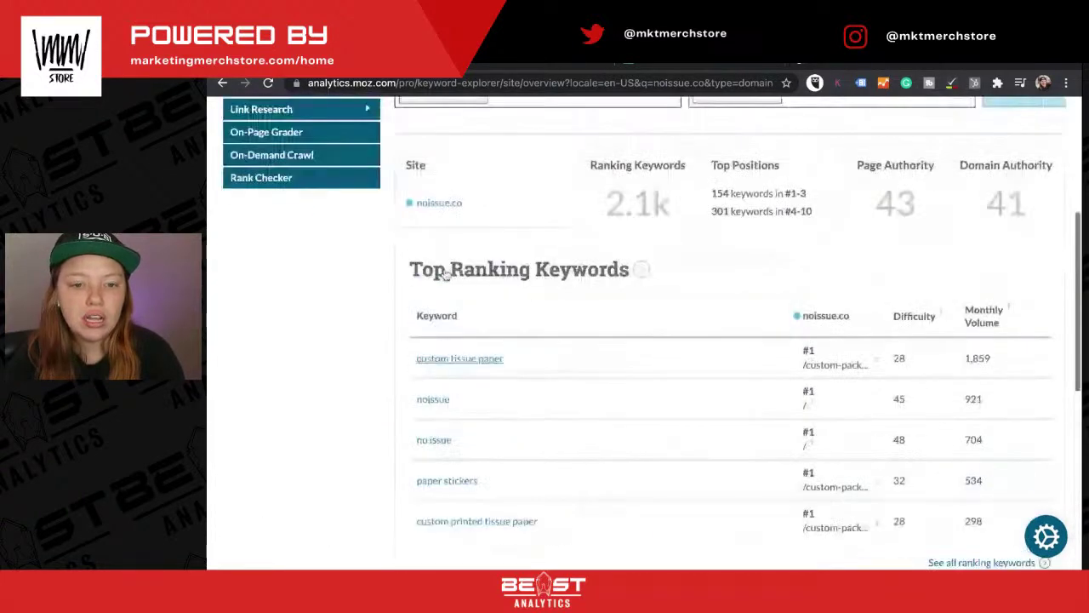
- Open the full list of ranking keywords for noissue.co
scroll(445, 274, up, 1)
click(522, 332)
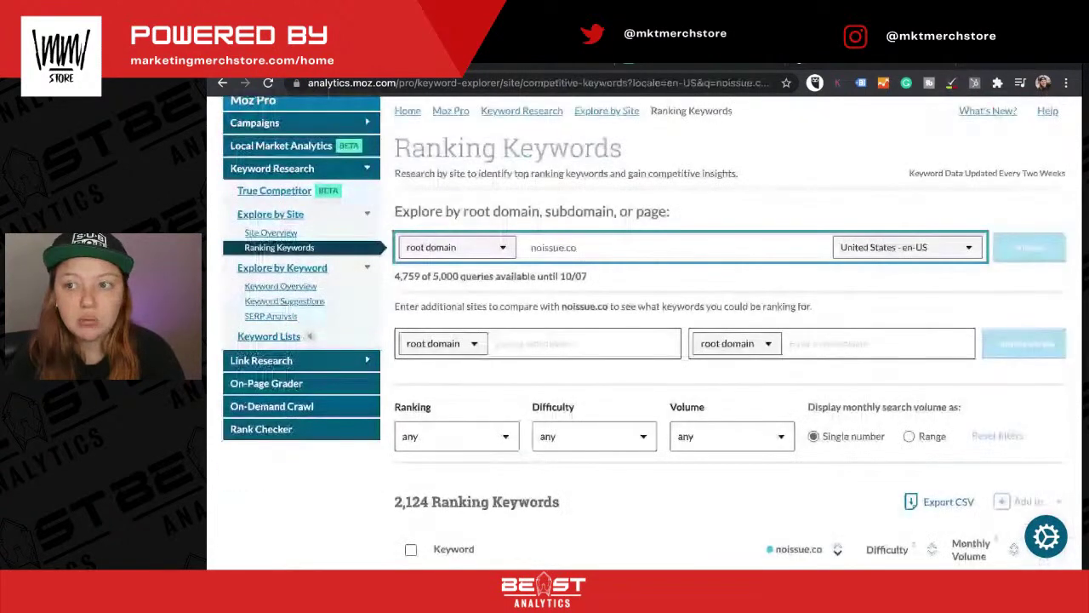
scroll(644, 331, up, 1)
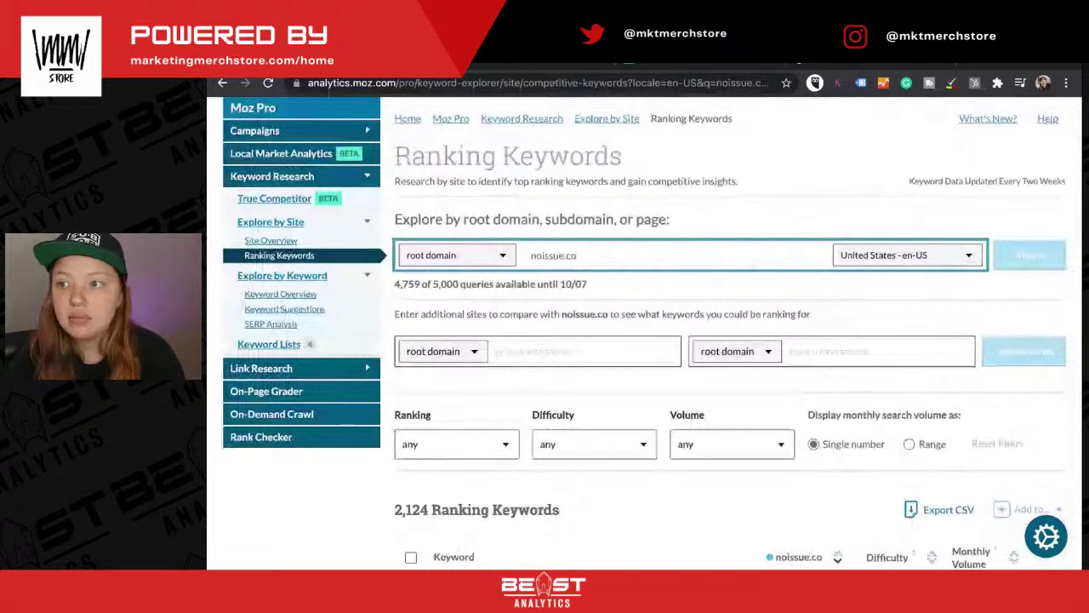
key(alt+Tab)
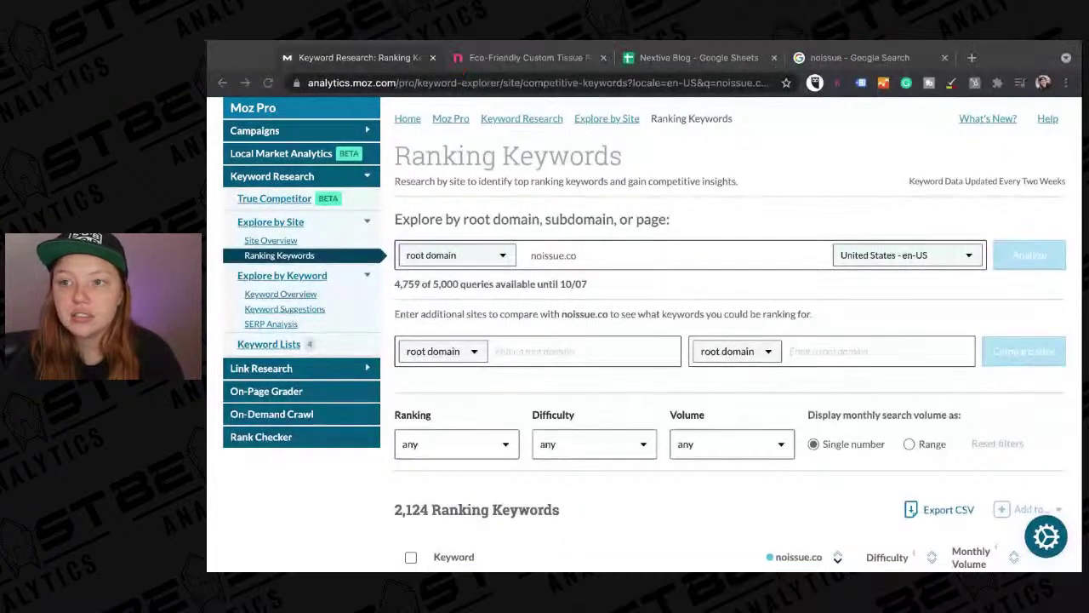
scroll(600, 378, down, 1)
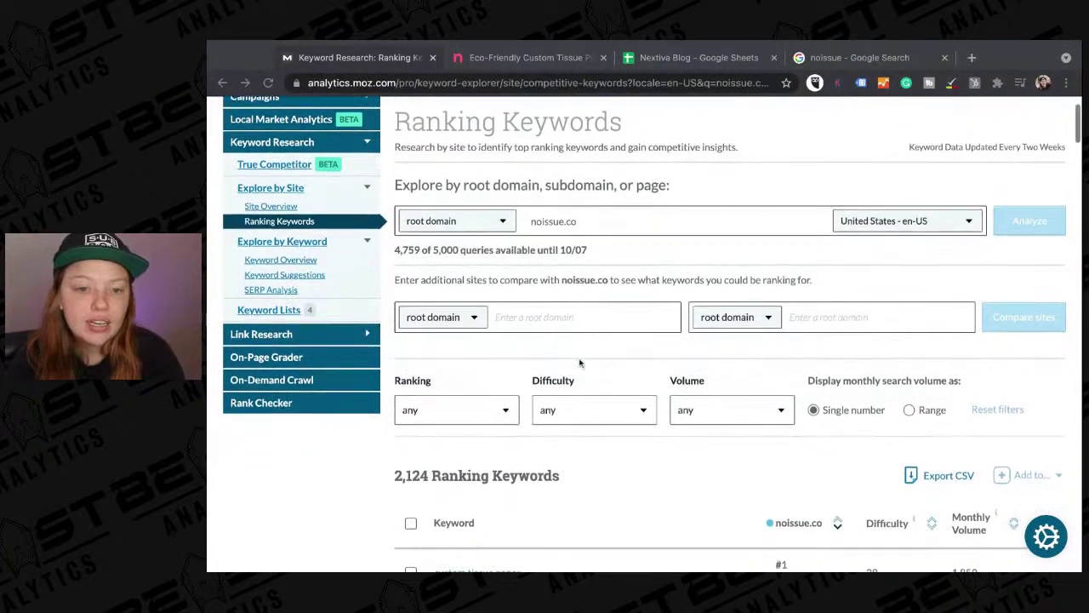
key(alt+Tab)
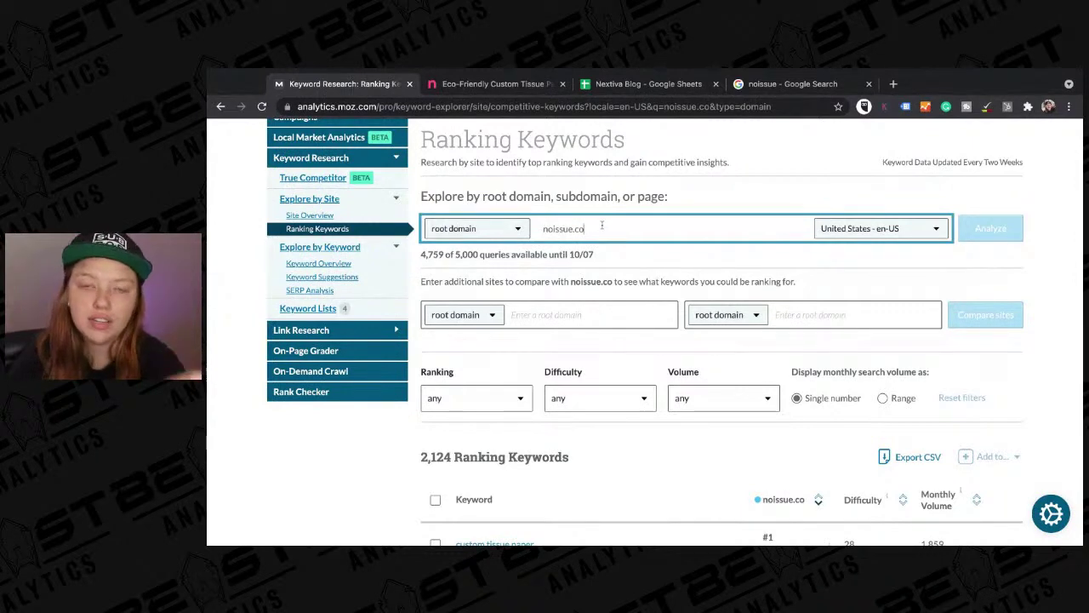
- Switch to the Google search for noissue and look through the results, including page 2, for a competing packaging site
click(578, 316)
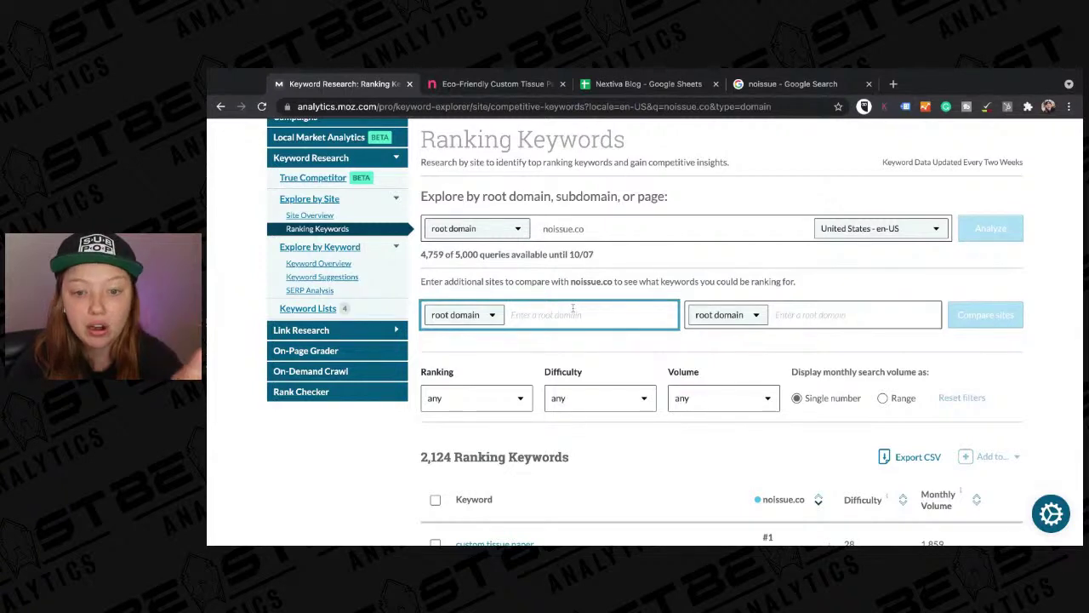
click(793, 89)
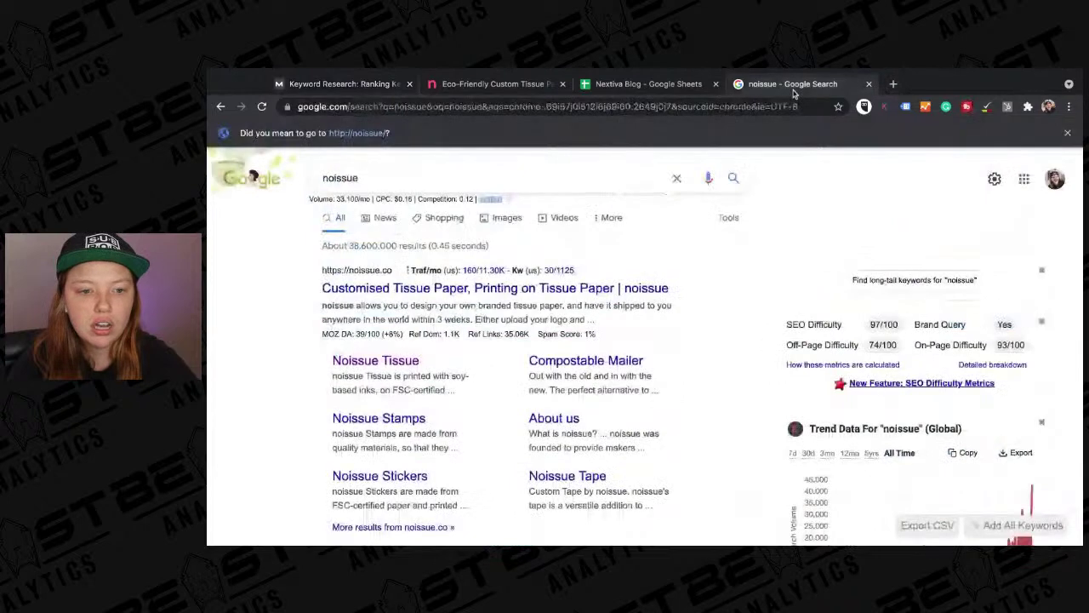
scroll(648, 378, down, 1)
scroll(644, 378, down, 3)
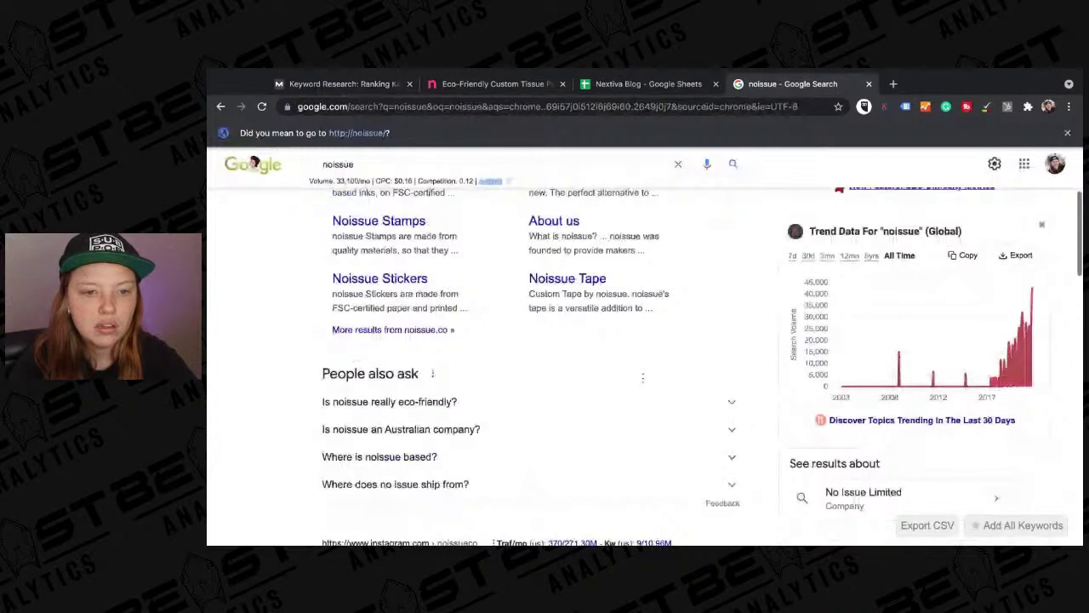
scroll(644, 377, down, 5)
scroll(644, 378, up, 3)
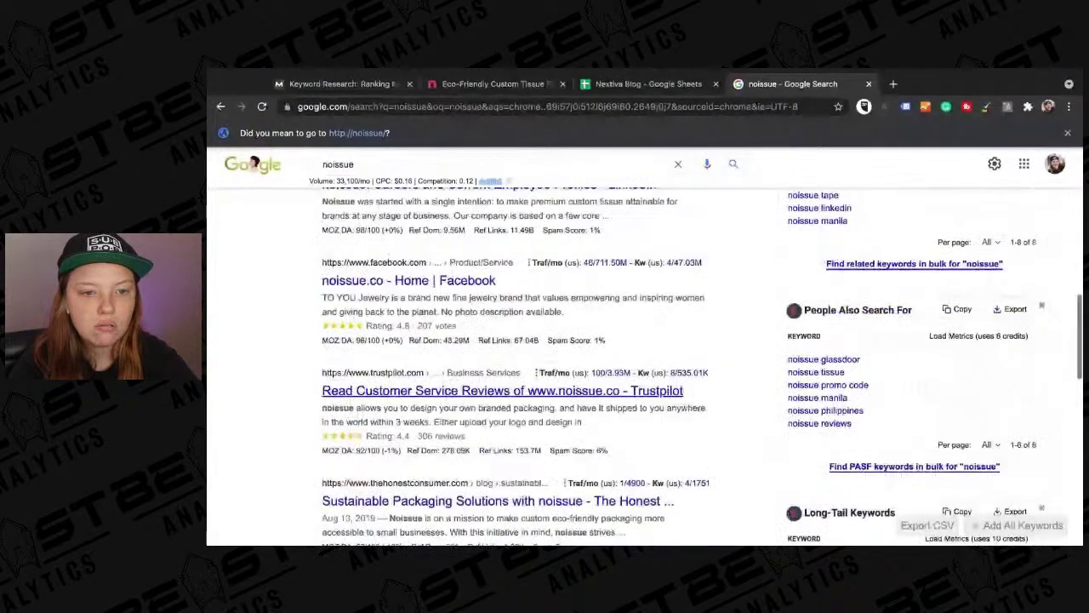
scroll(643, 378, up, 2)
scroll(643, 378, up, 5)
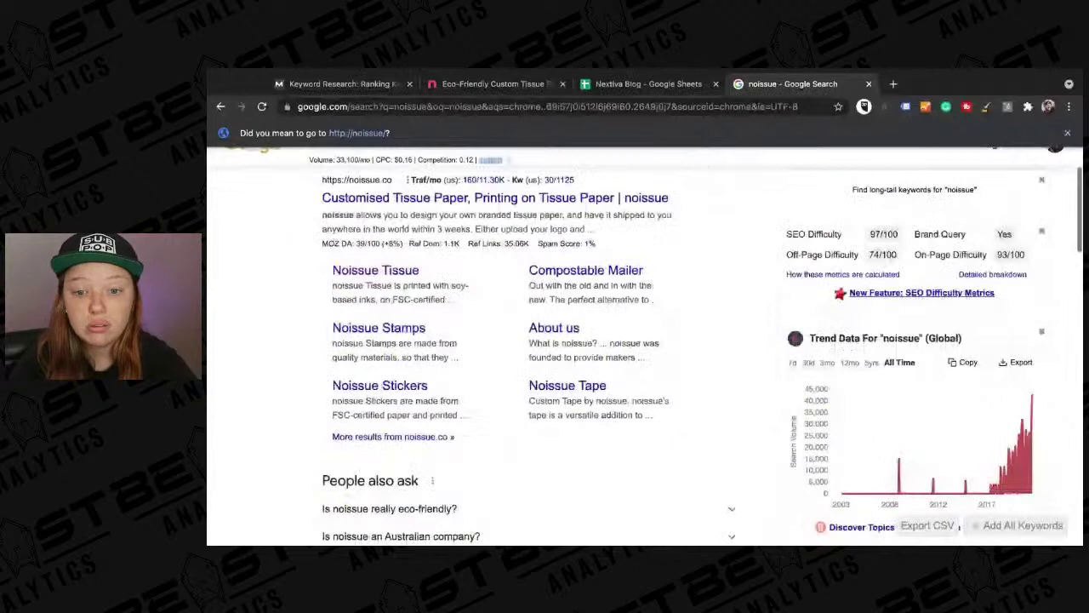
scroll(488, 434, down, 15)
click(487, 433)
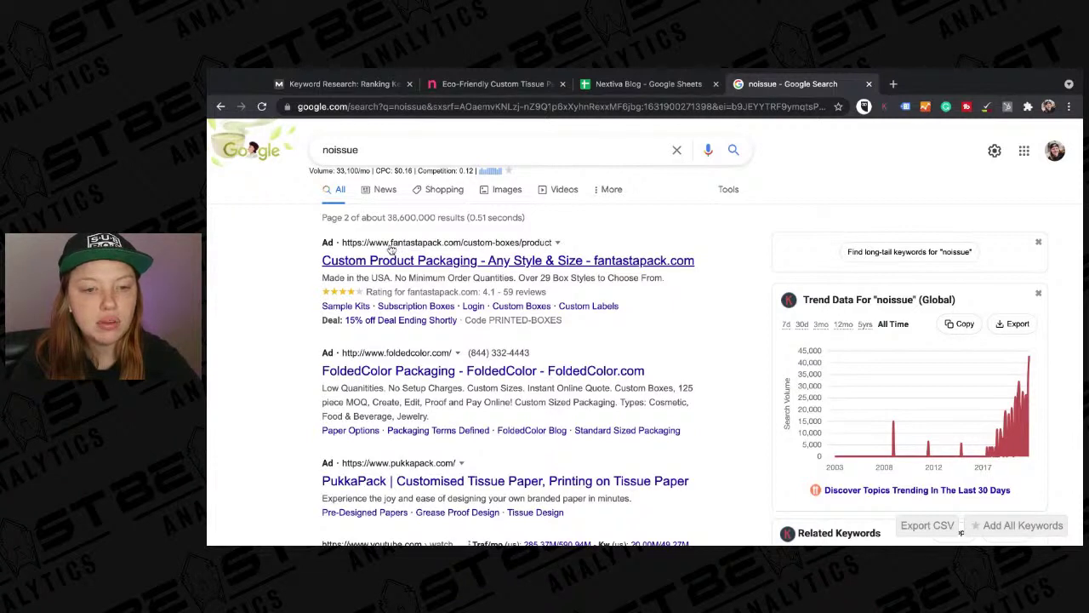
- Return to Moz's ranking keywords for noissue.co and compare the site with the root domain fantastapack.com
click(634, 85)
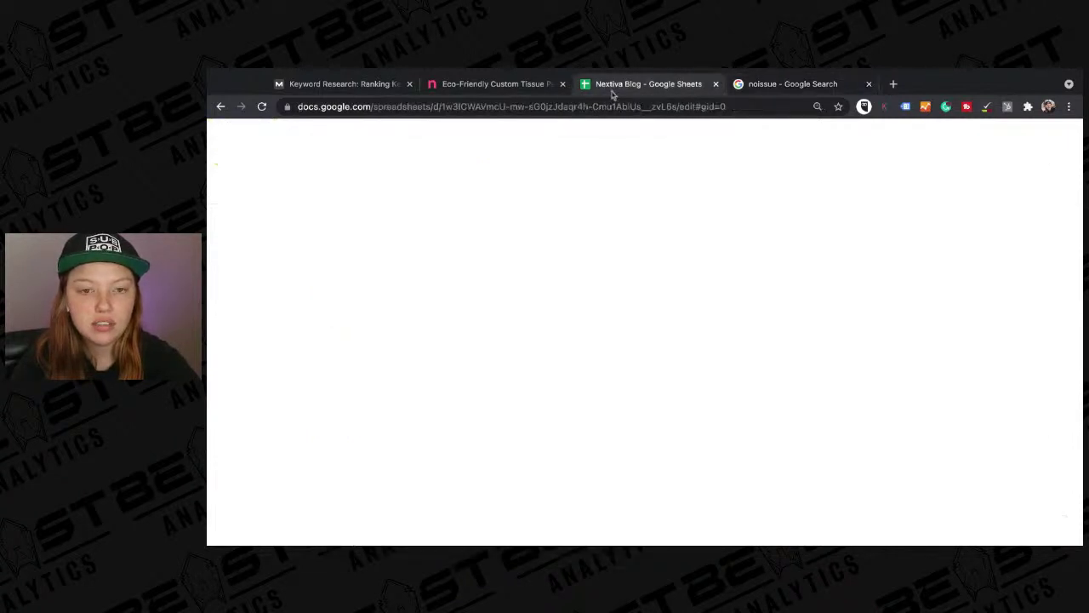
click(385, 83)
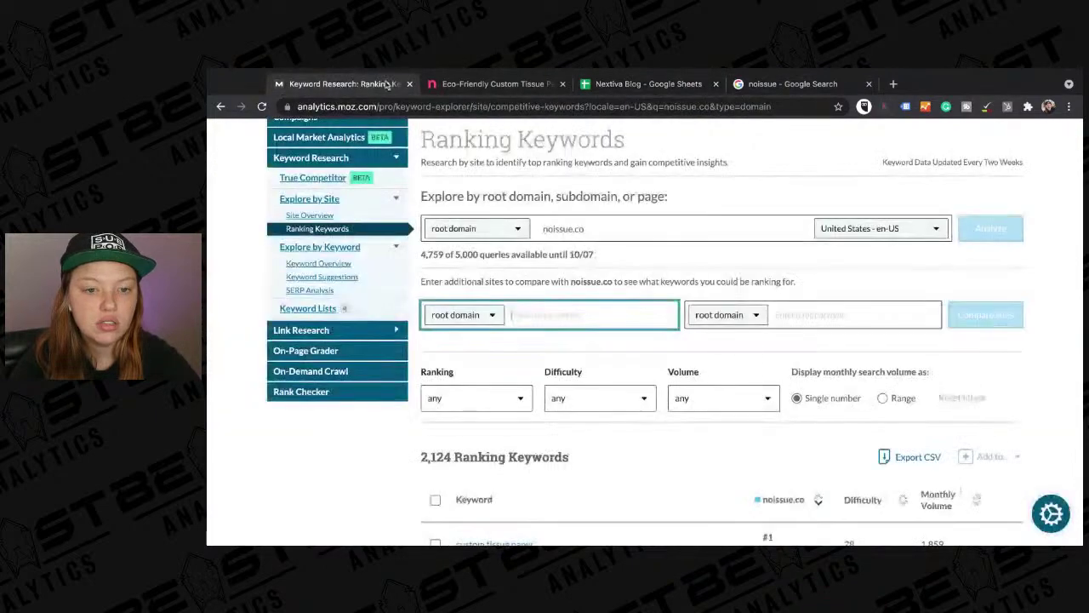
text(fanta)
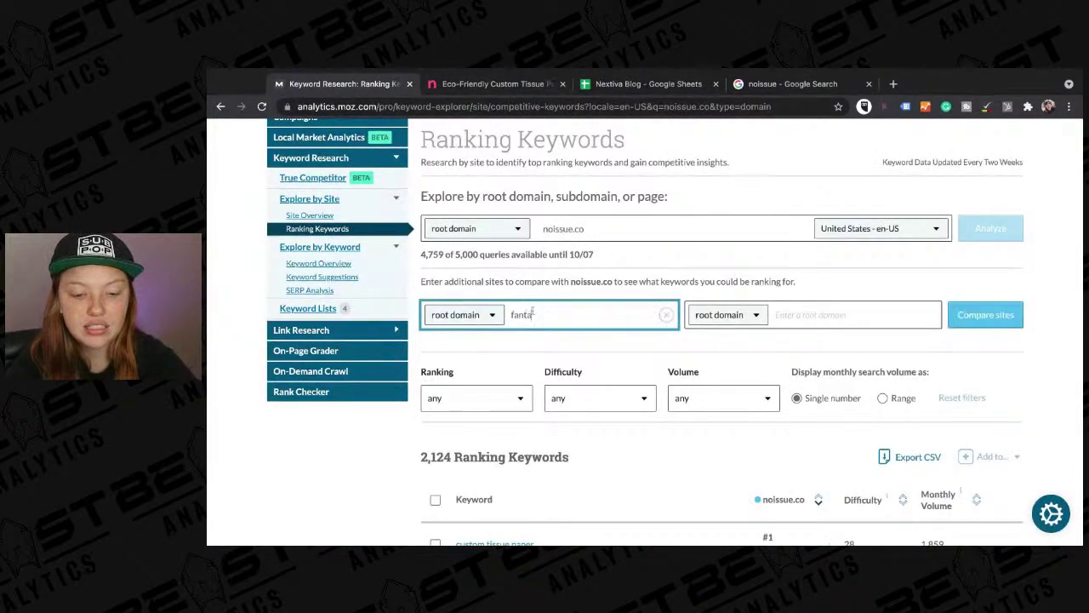
text(stapack.com)
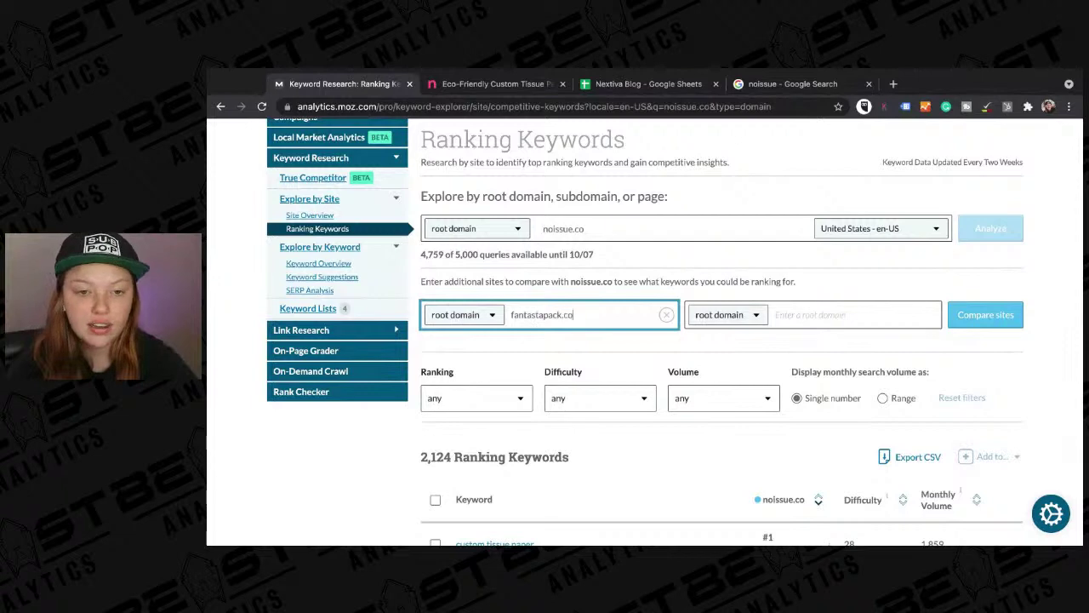
key(Return)
- Examine the competitor overlap chart and the shared keyword counts for noissue.co and fantastapack.com
scroll(531, 384, down, 1)
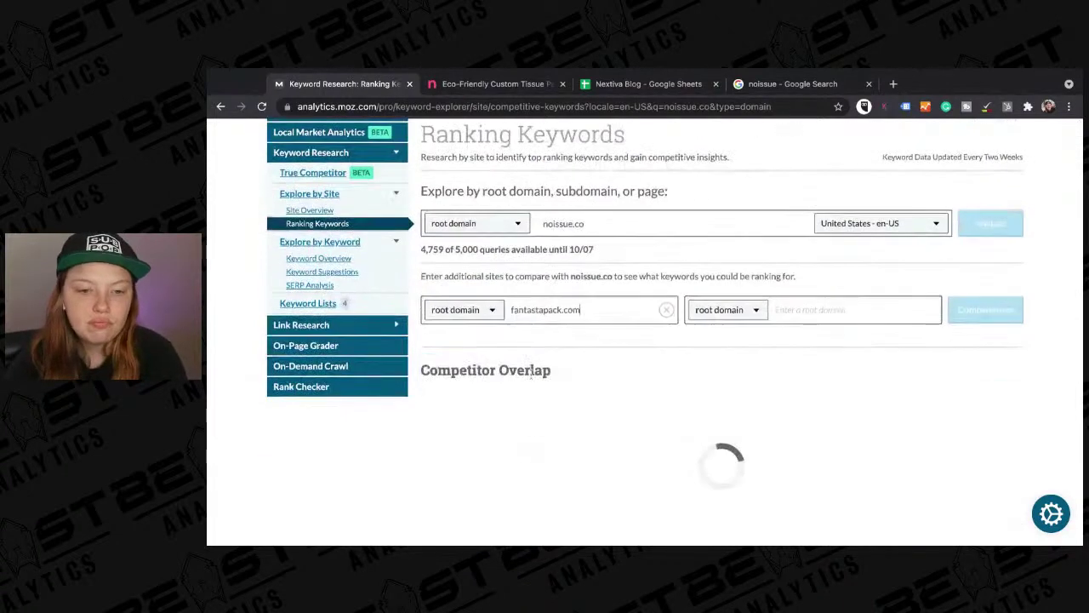
scroll(531, 384, down, 1)
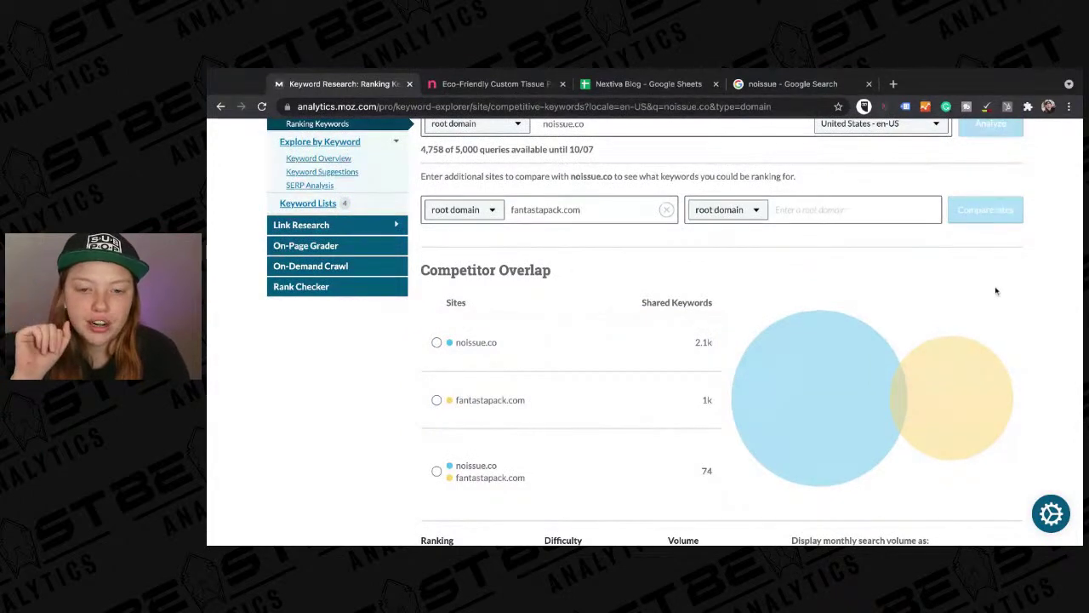
scroll(572, 246, up, 1)
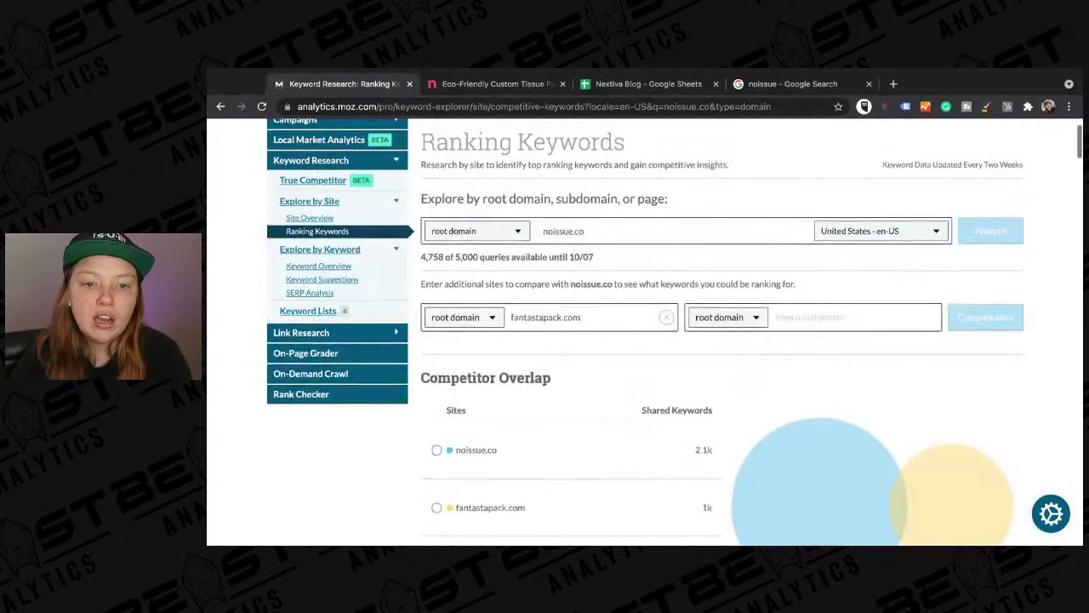
scroll(572, 246, down, 1)
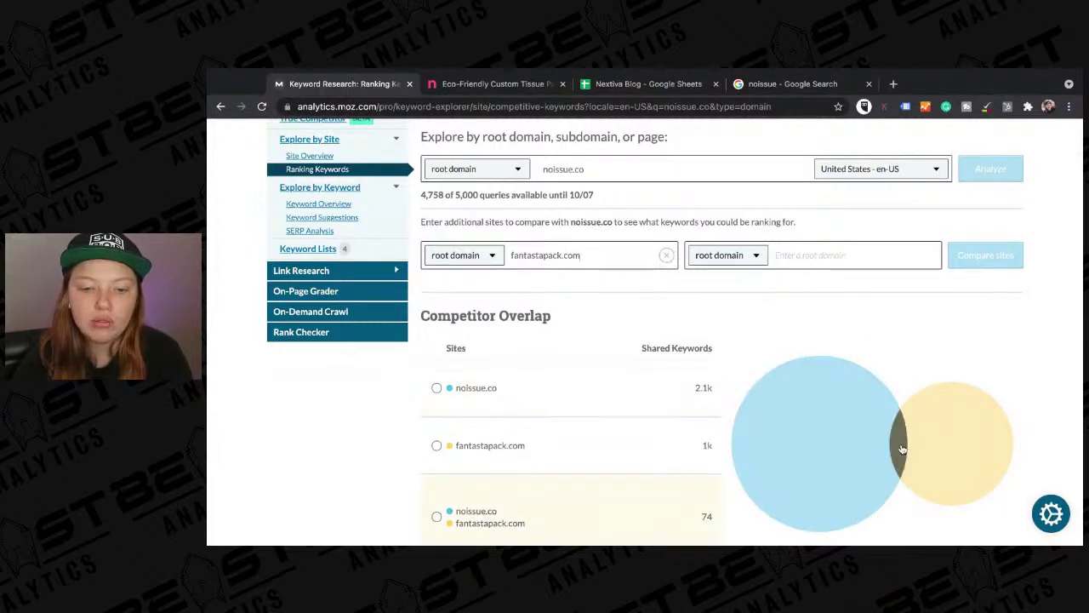
scroll(903, 448, down, 1)
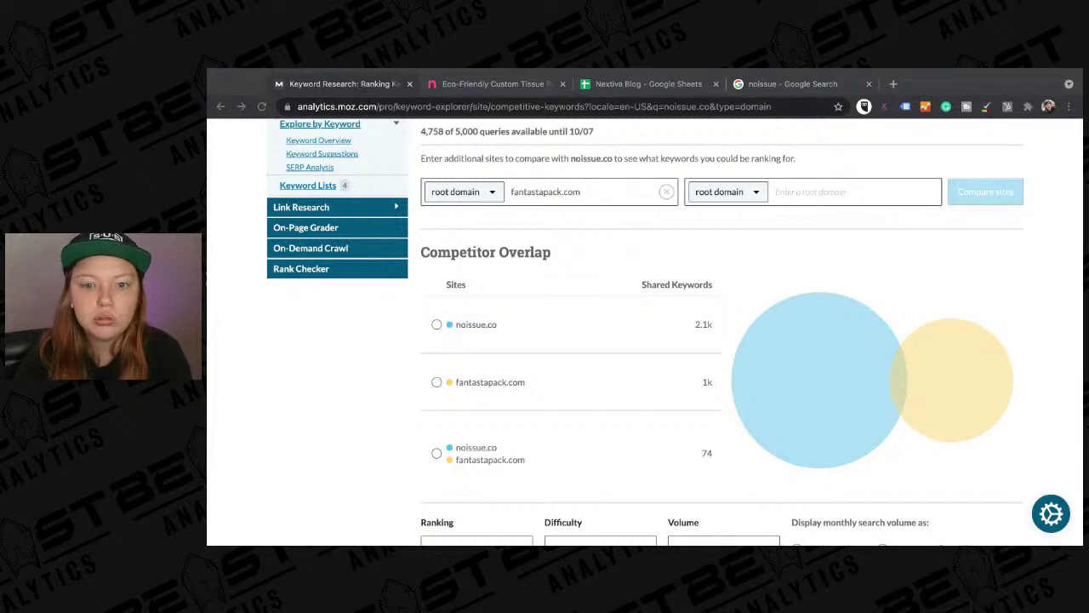
click(930, 285)
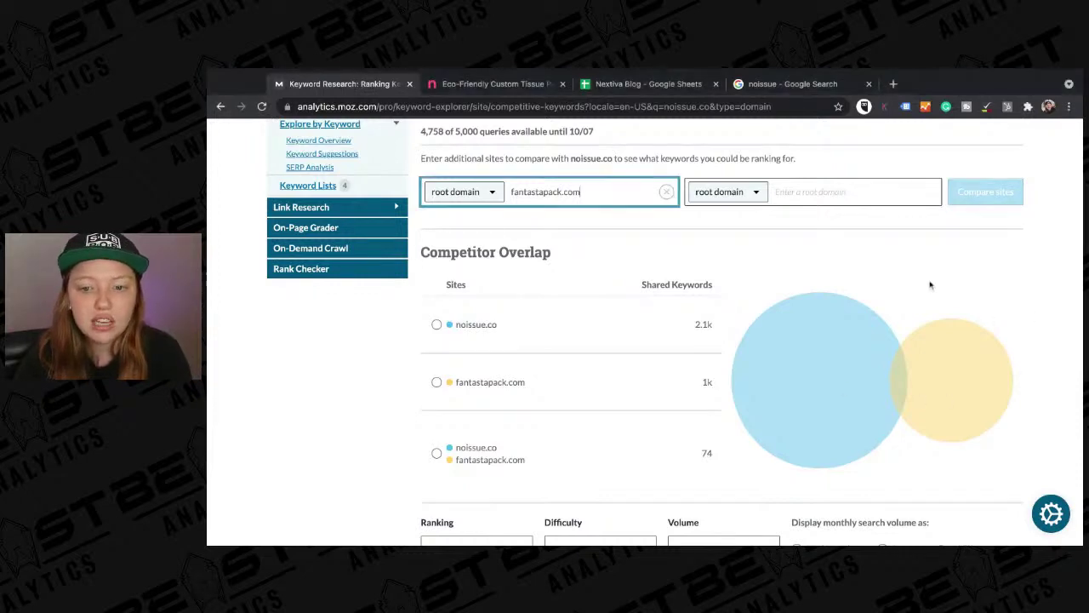
scroll(905, 324, down, 1)
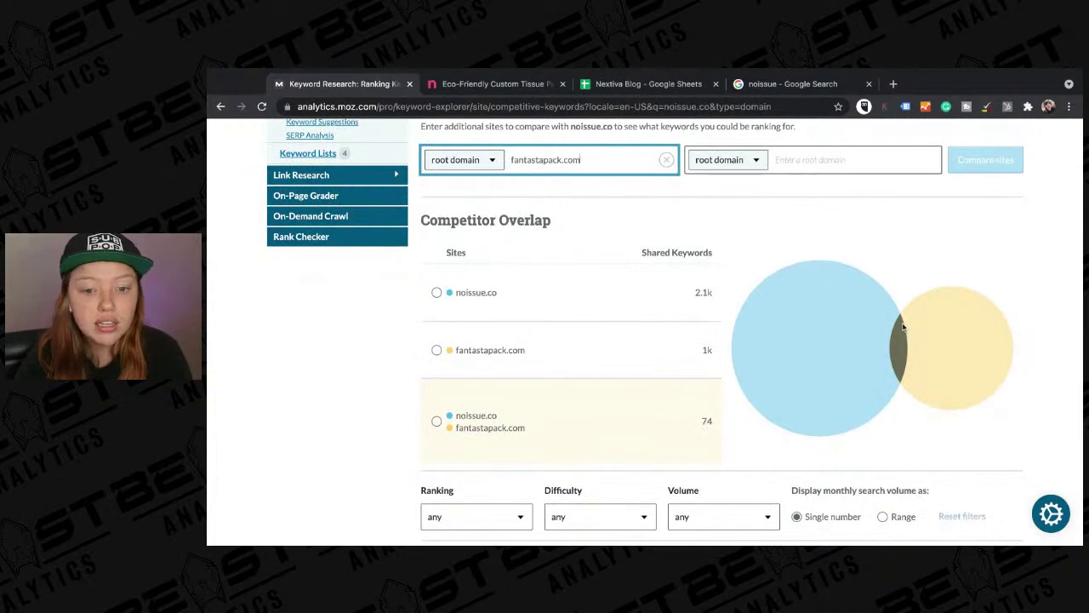
scroll(873, 246, down, 2)
scroll(873, 246, down, 2)
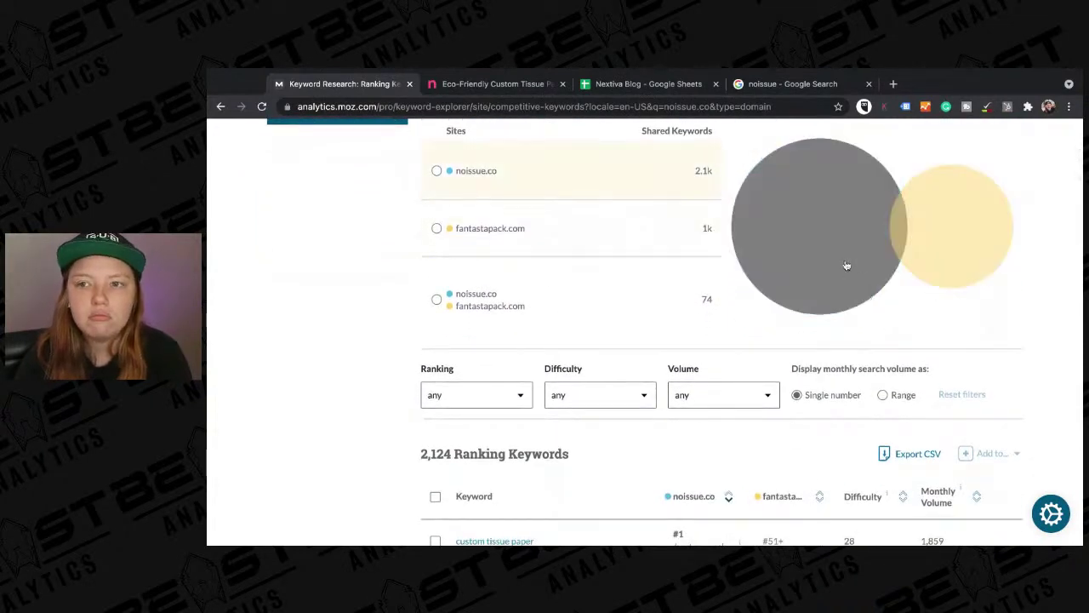
scroll(885, 314, down, 2)
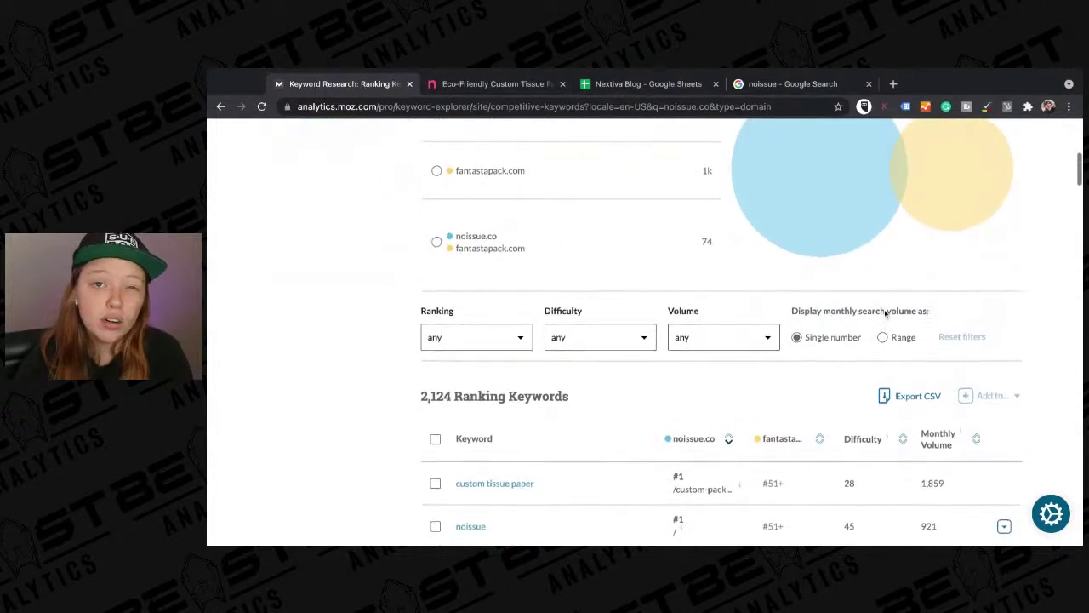
- Review the ranking keywords table, comparing both sites' positions along with each keyword's difficulty and monthly volume
scroll(769, 412, down, 2)
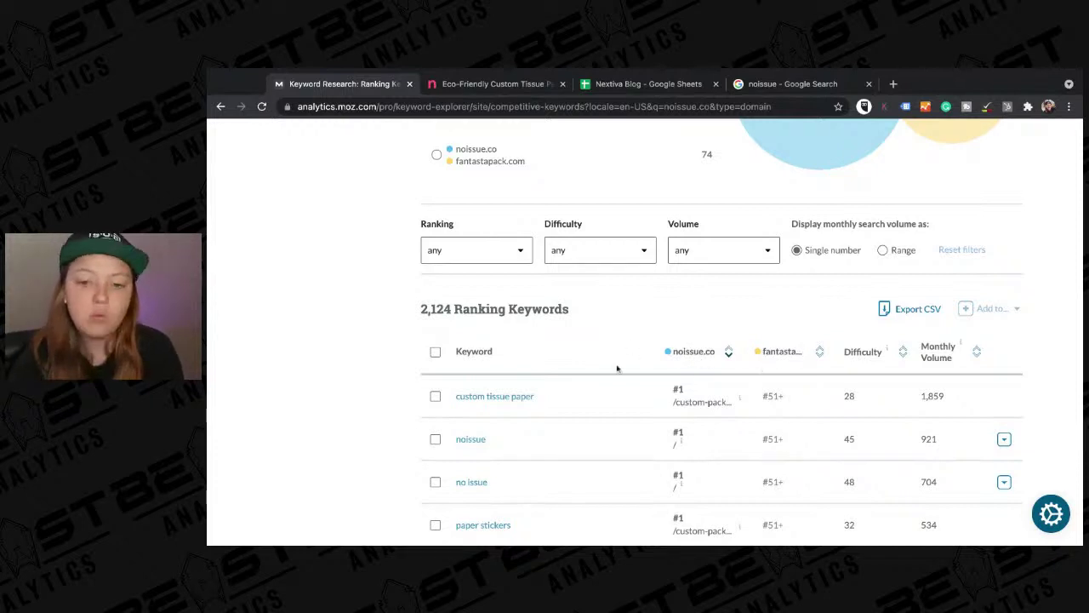
scroll(717, 331, up, 2)
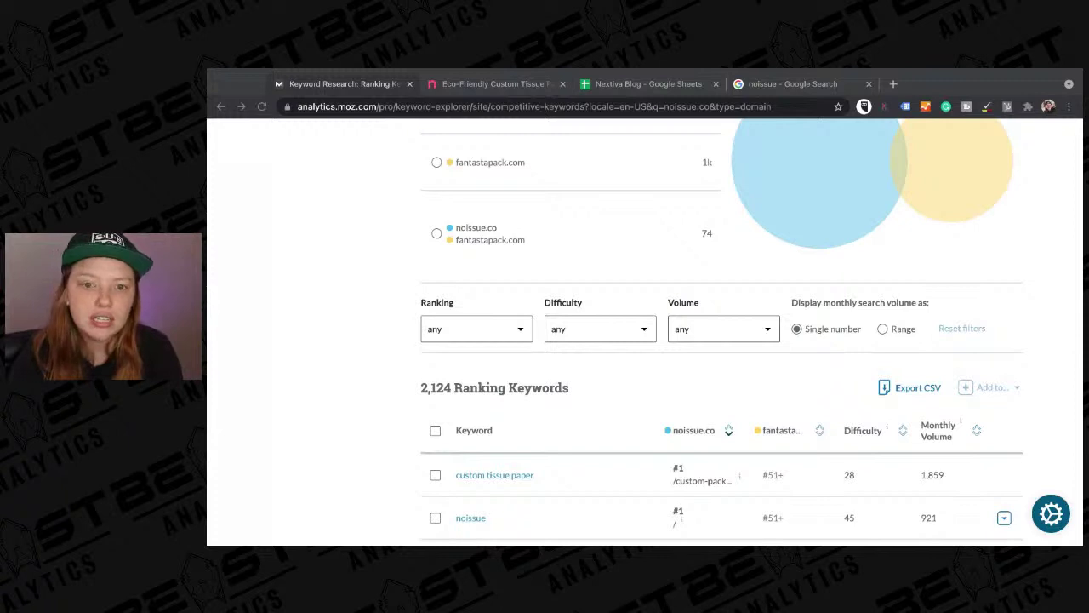
scroll(332, 358, down, 2)
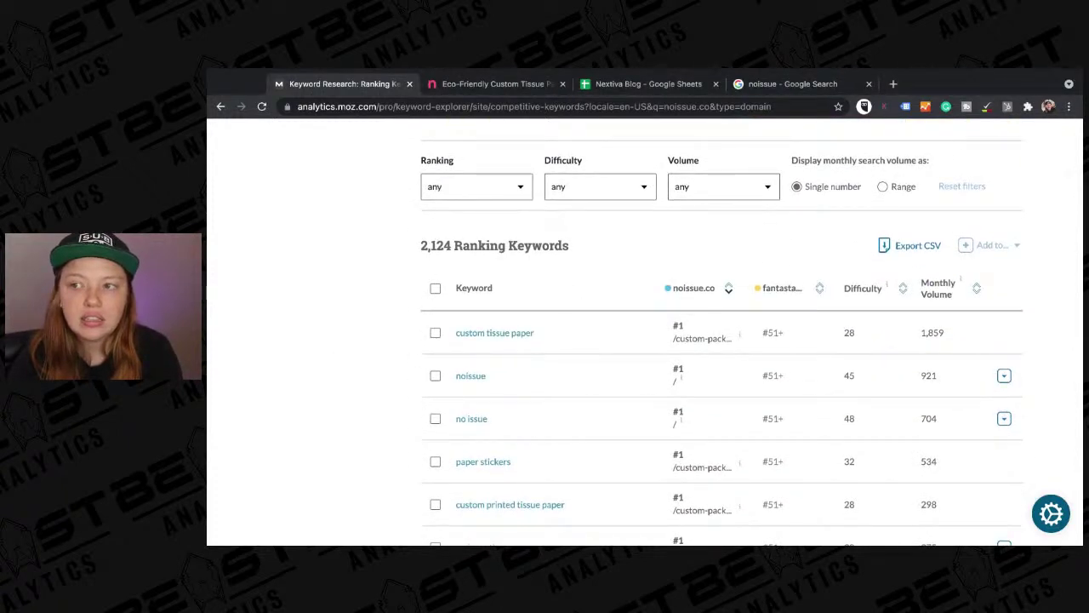
scroll(751, 337, down, 2)
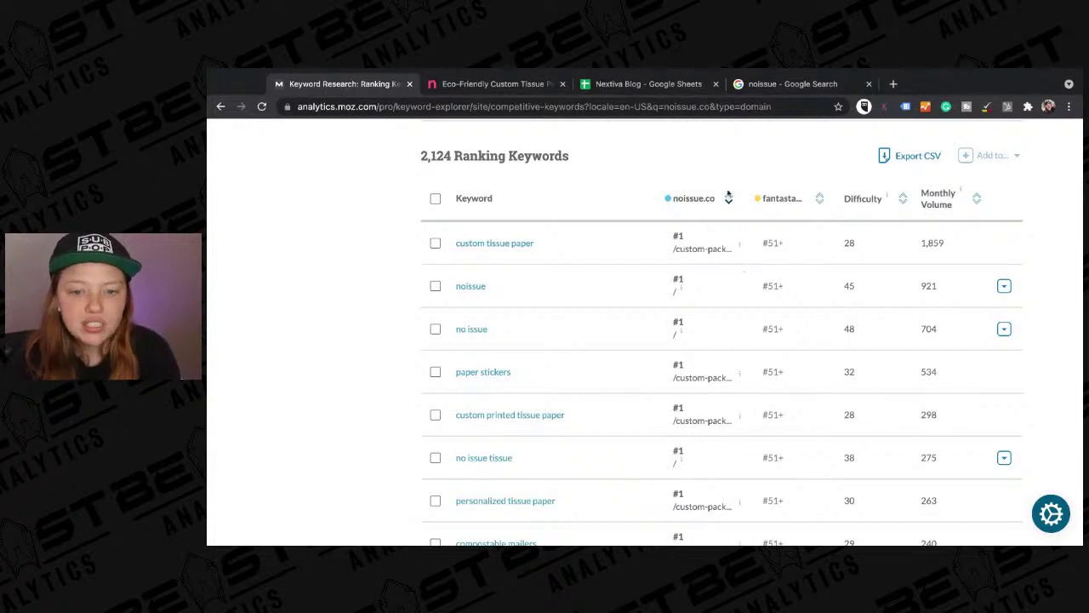
scroll(715, 443, down, 1)
scroll(719, 456, down, 3)
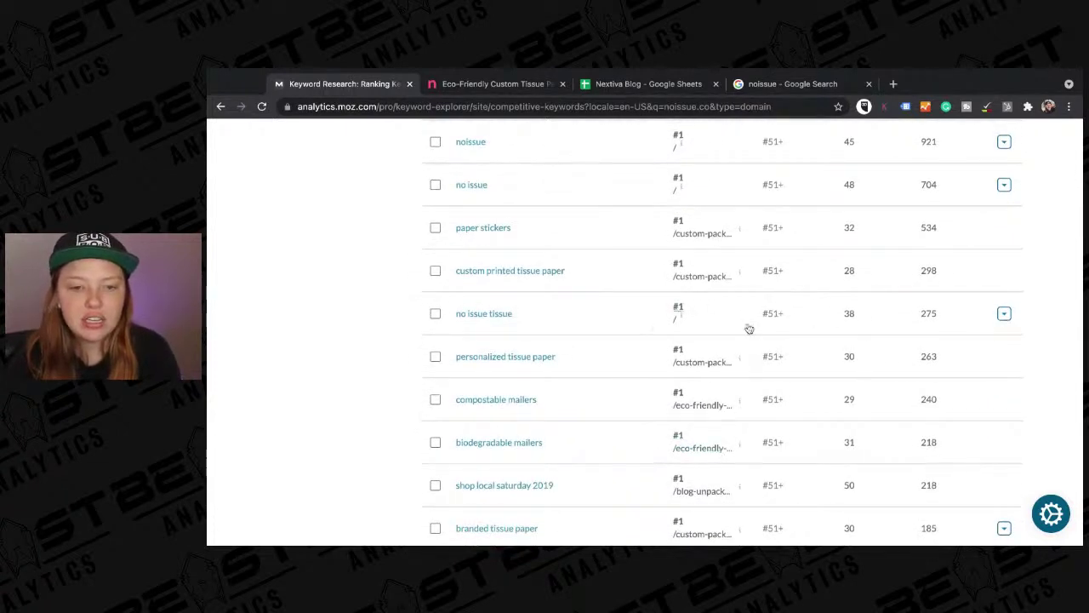
scroll(688, 444, down, 4)
scroll(704, 266, down, 3)
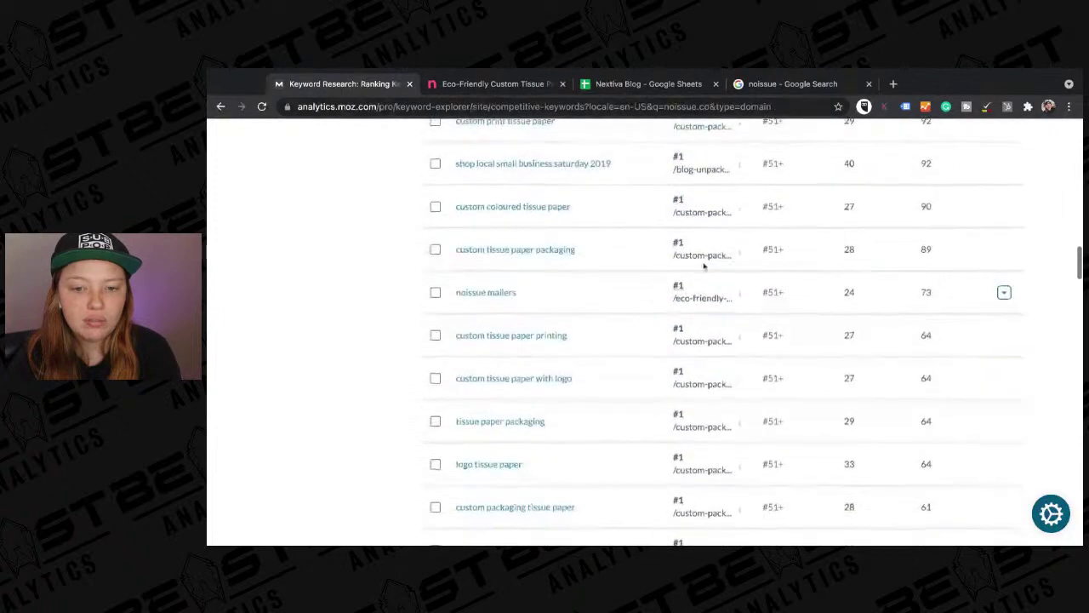
scroll(695, 369, up, 6)
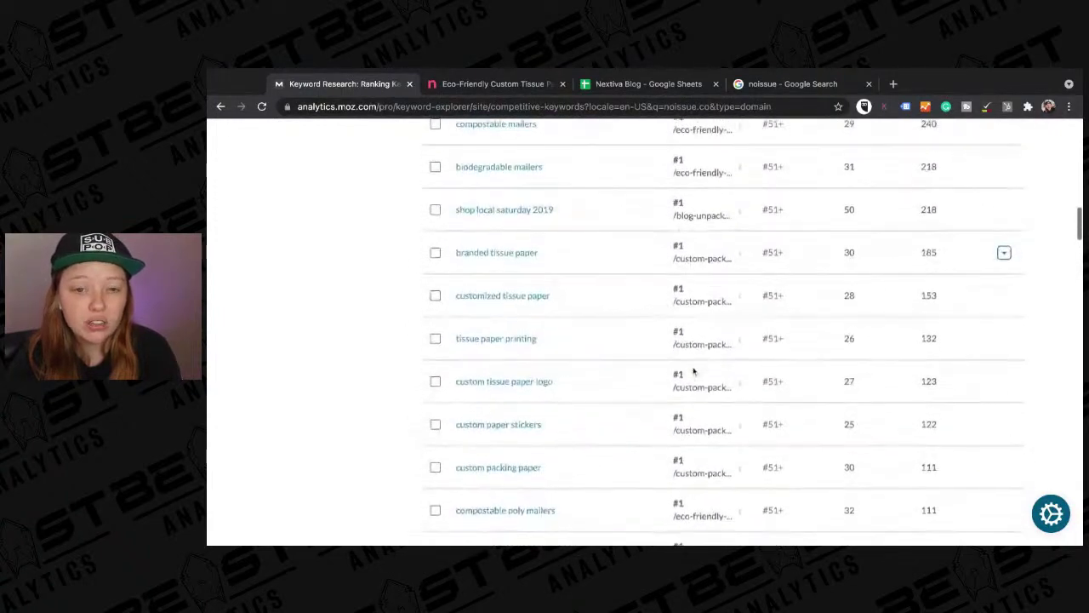
scroll(693, 371, down, 8)
scroll(694, 371, up, 5)
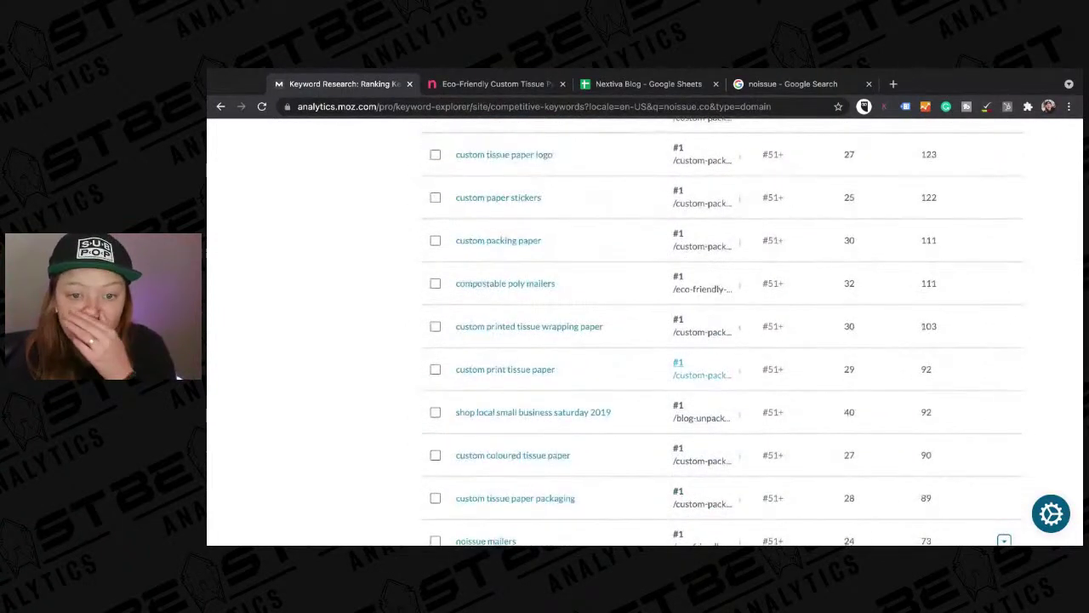
scroll(694, 371, down, 6)
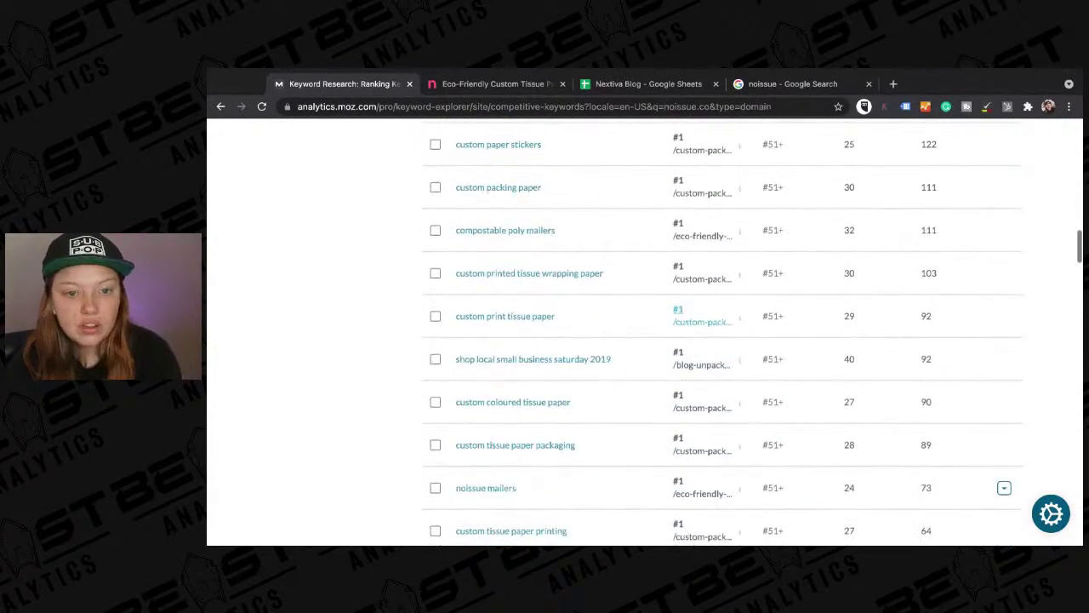
scroll(694, 371, down, 10)
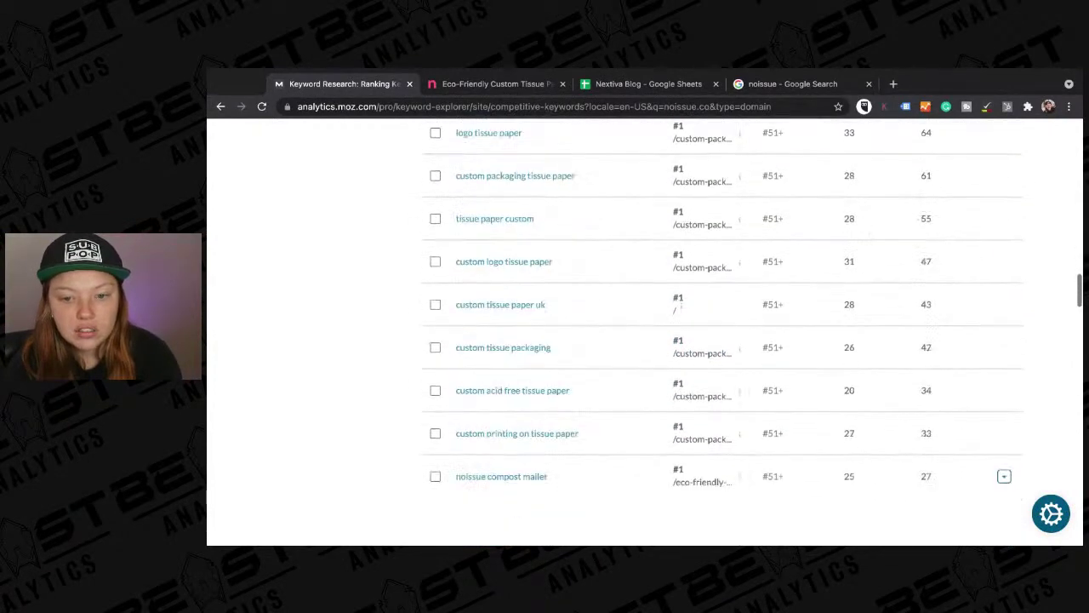
scroll(693, 371, down, 10)
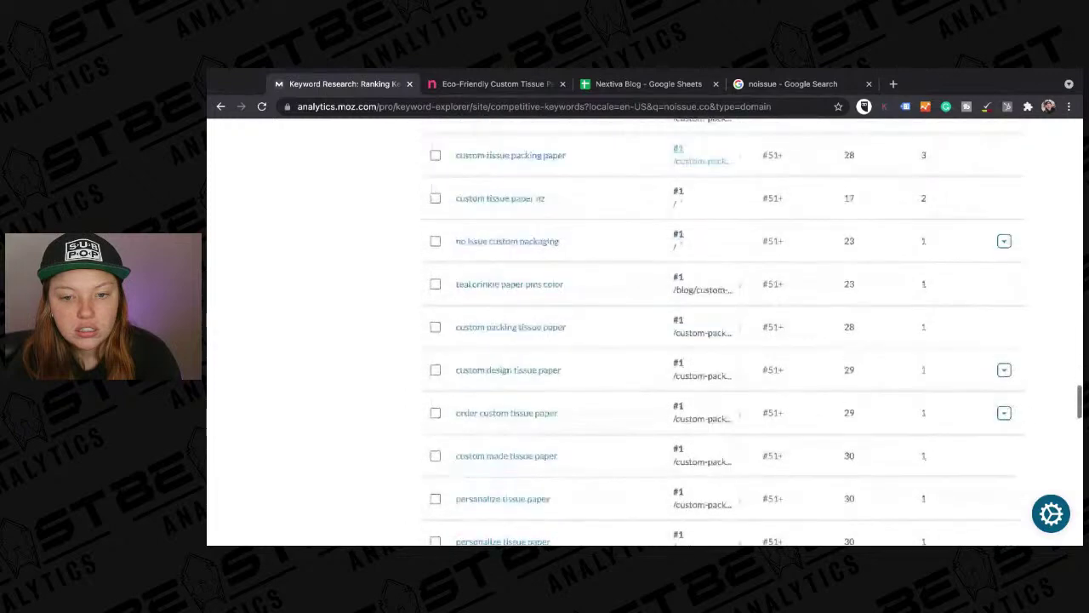
scroll(694, 371, up, 8)
scroll(759, 447, up, 10)
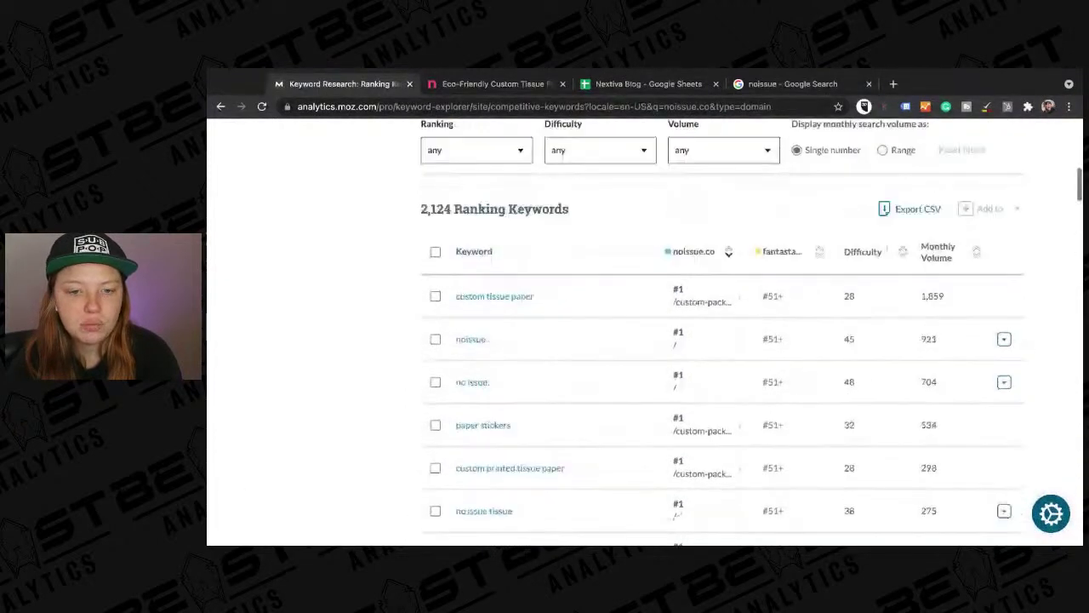
scroll(782, 213, down, 3)
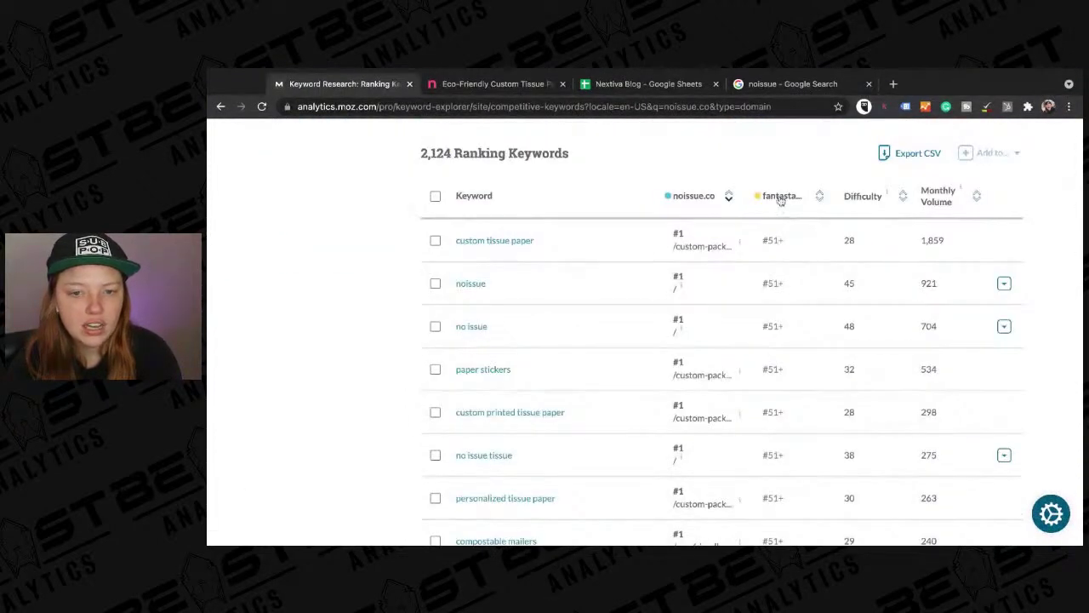
- Sort the ranking keywords by fantastapack.com's position and check noissue.co's rank for the same keywords
click(781, 196)
scroll(726, 440, down, 10)
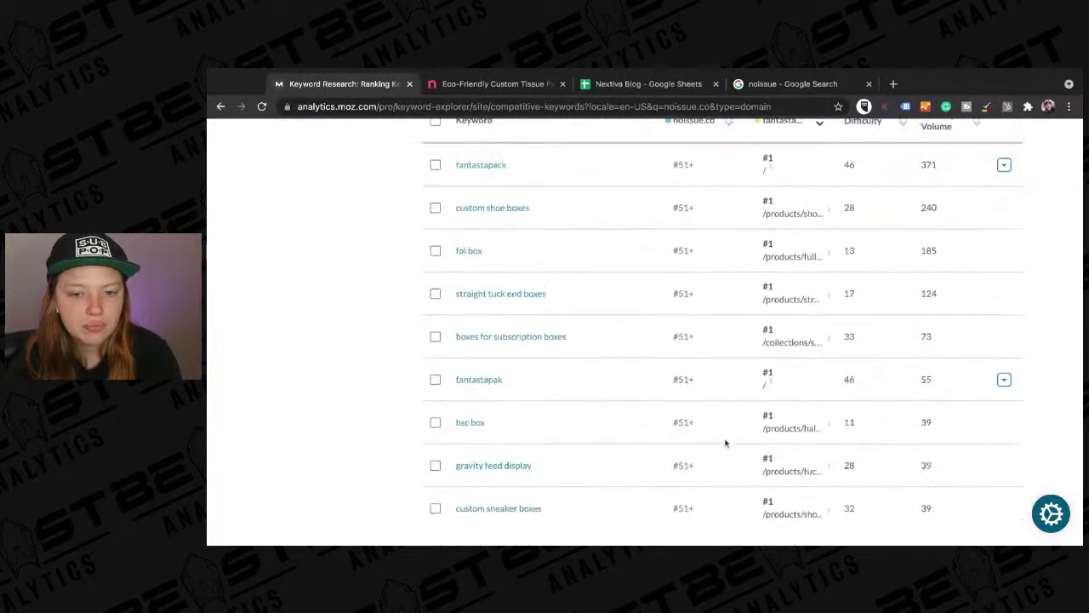
scroll(725, 442, up, 2)
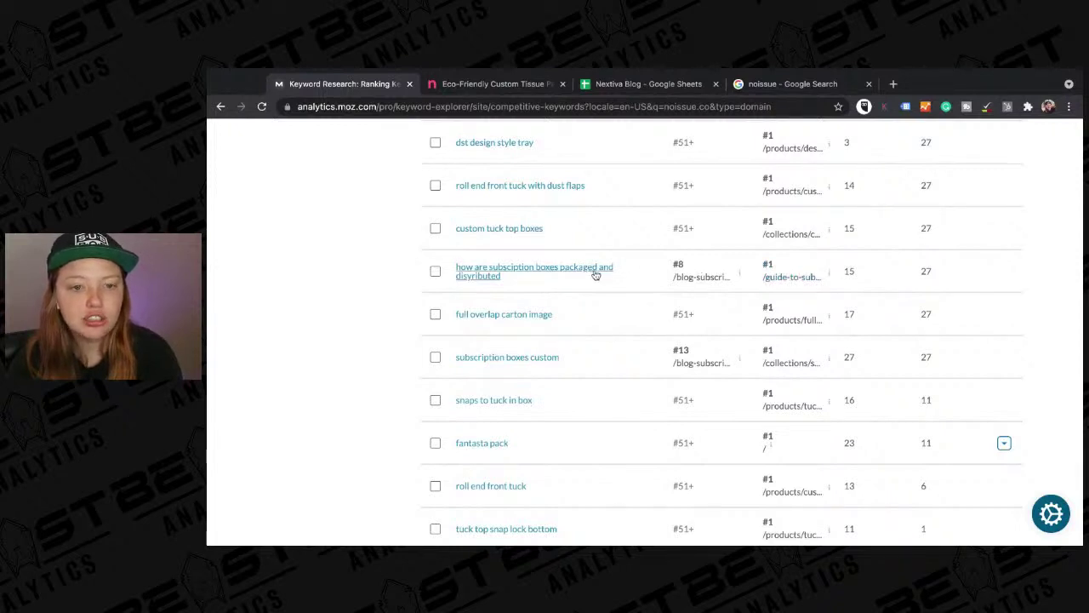
scroll(564, 260, down, 1)
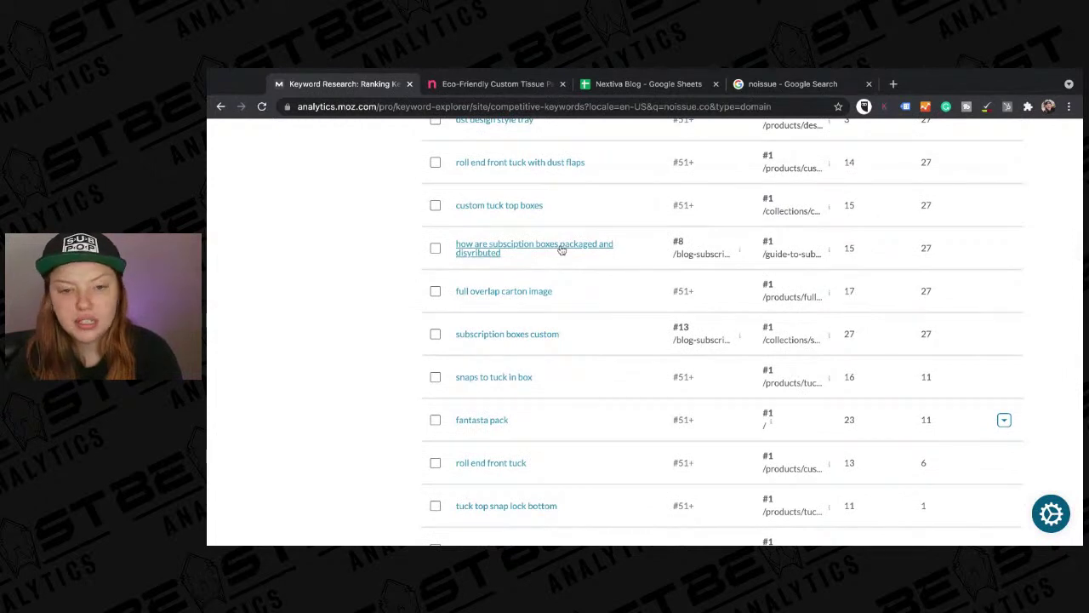
- Open fantastapack.com's and noissue.co's ranking pages for "how are subsciption boxes packaged and disyributed" in new browser tabs
triple_click(774, 262)
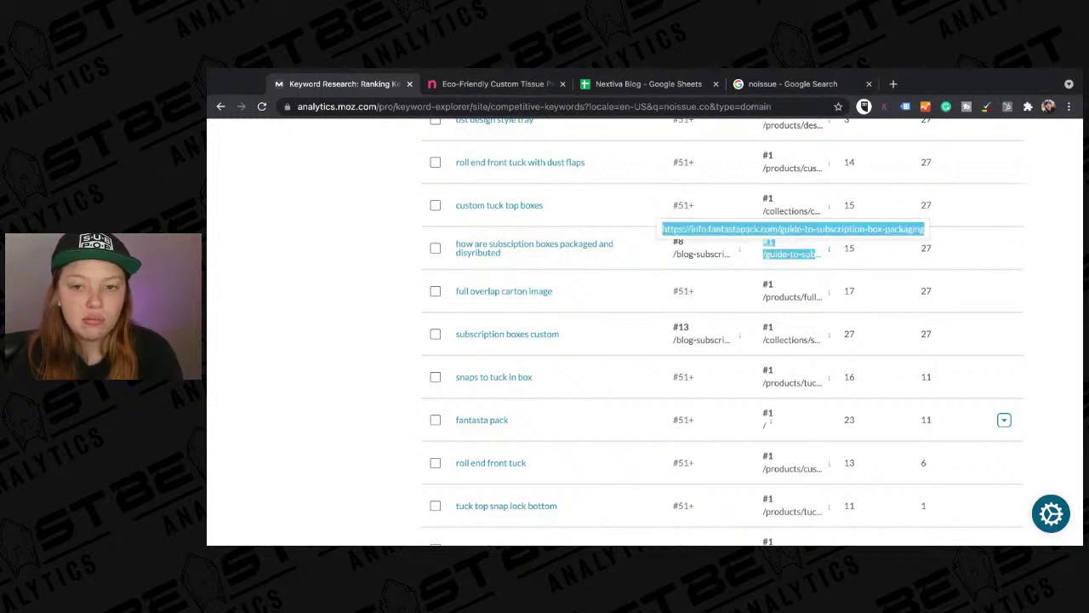
drag(775, 255, 843, 74)
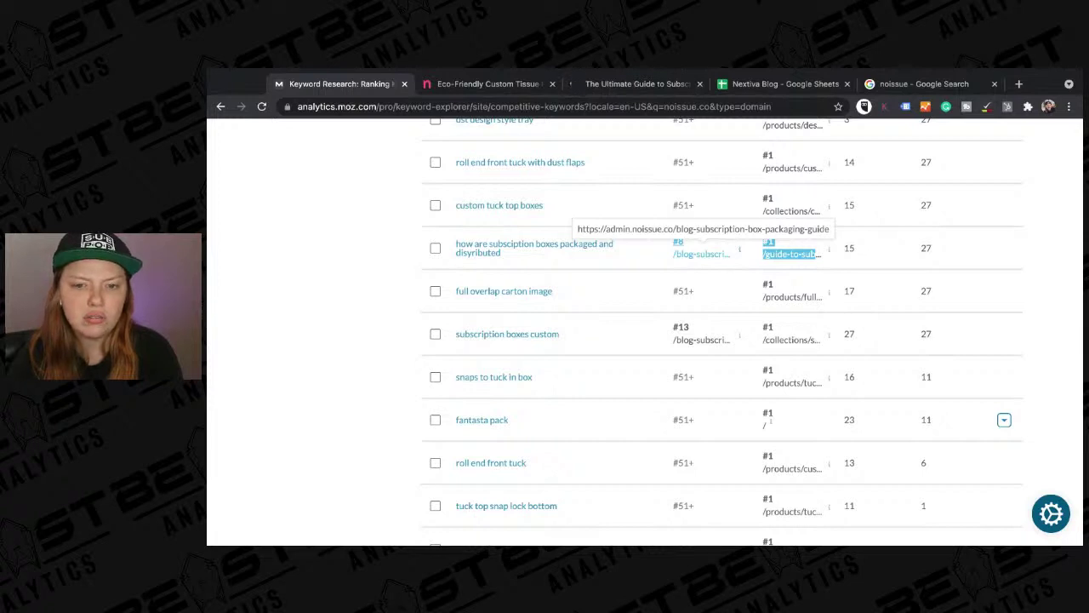
drag(731, 254, 579, 228)
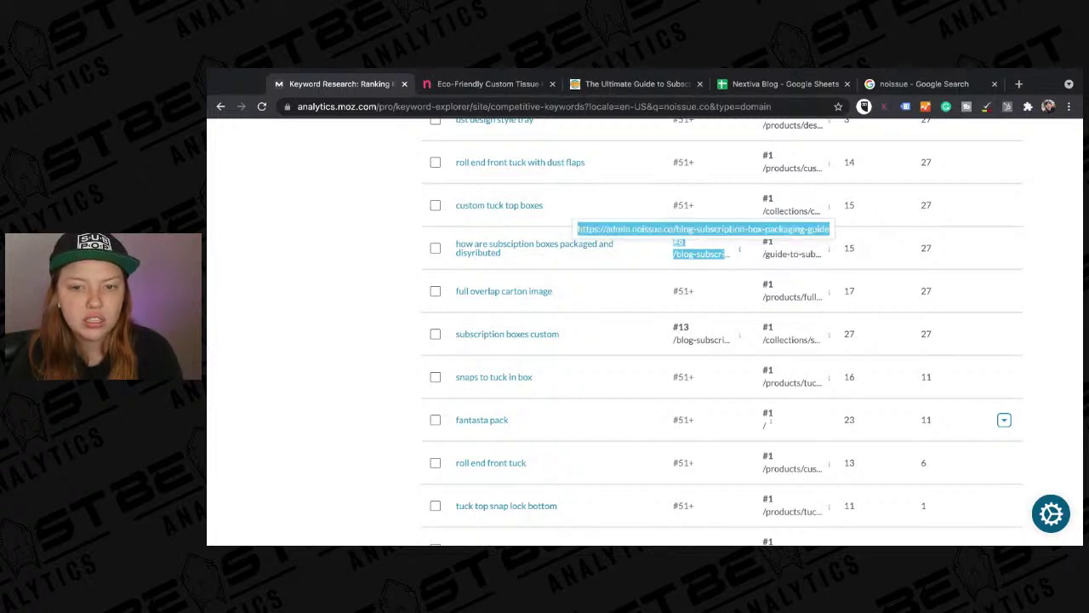
drag(698, 249, 634, 72)
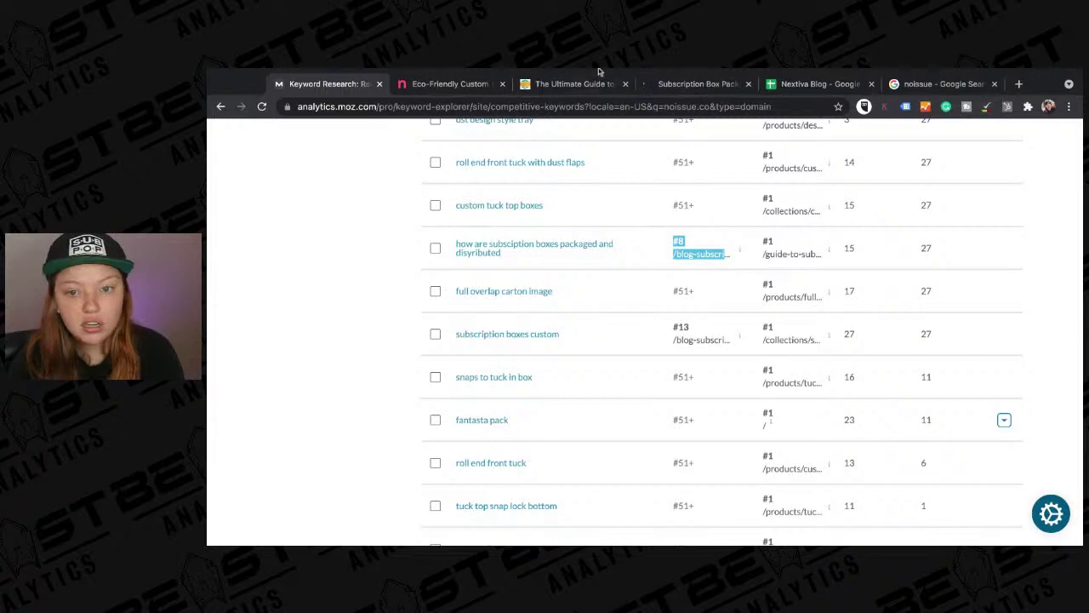
- Review Fantastapack's subscription box packaging guide from its linked table of contents through the box style section
click(551, 82)
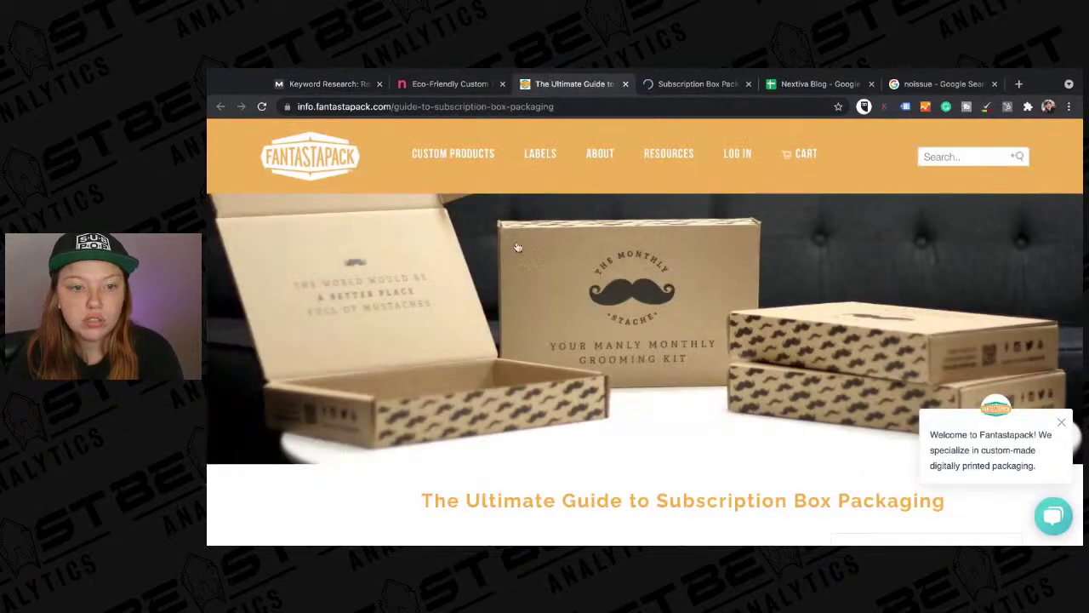
scroll(516, 247, down, 2)
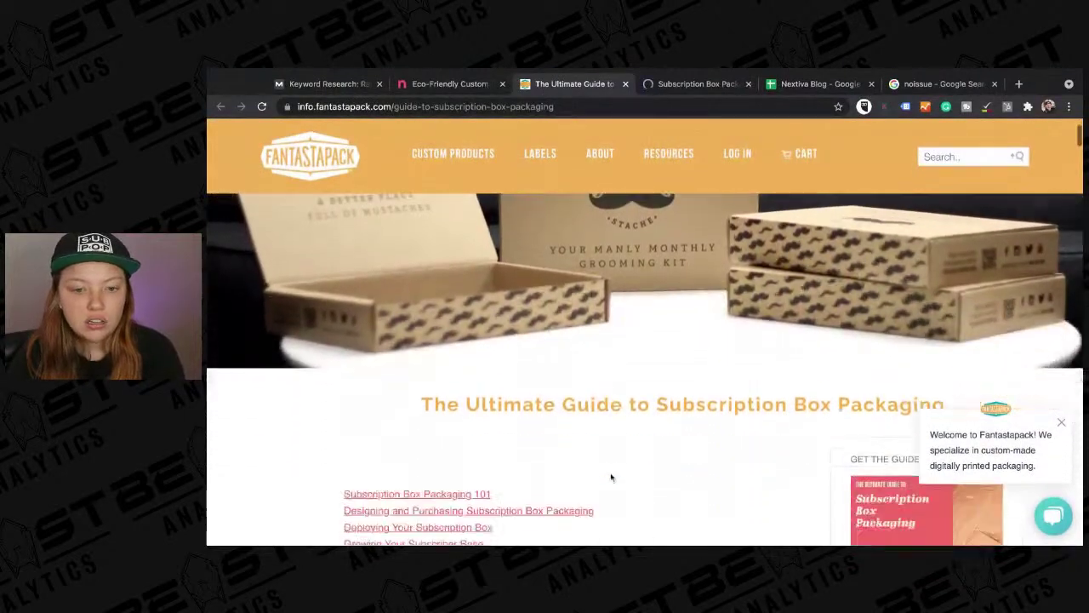
scroll(611, 478, down, 2)
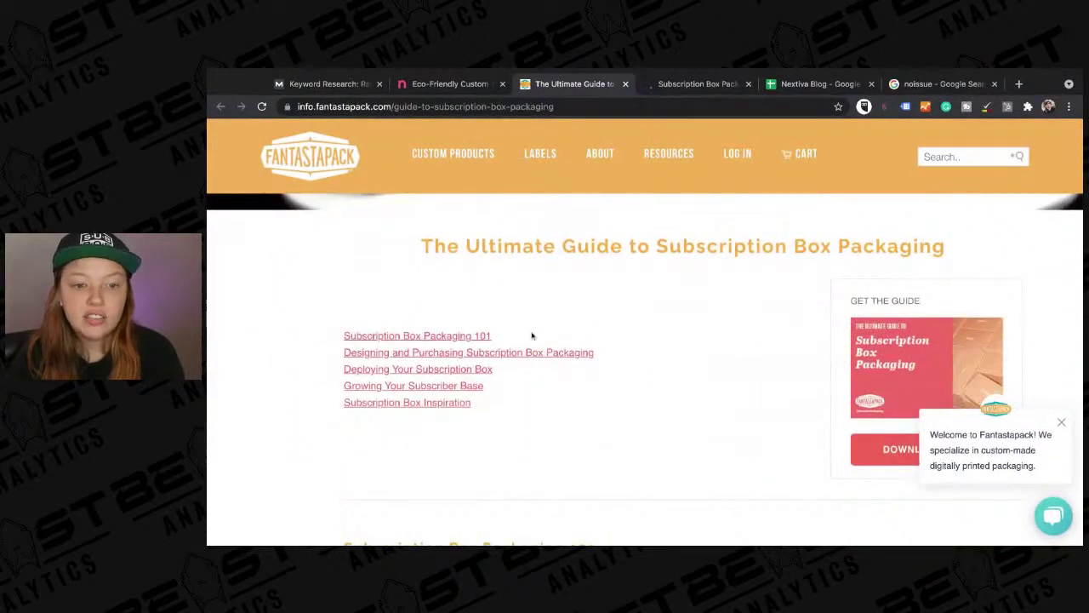
scroll(457, 450, down, 1)
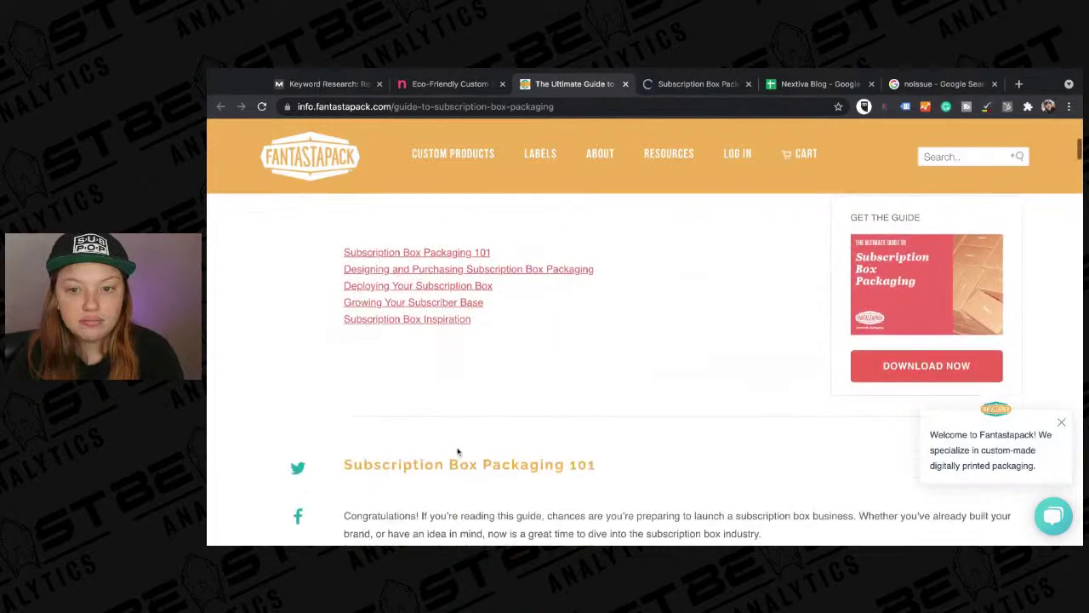
scroll(723, 396, down, 10)
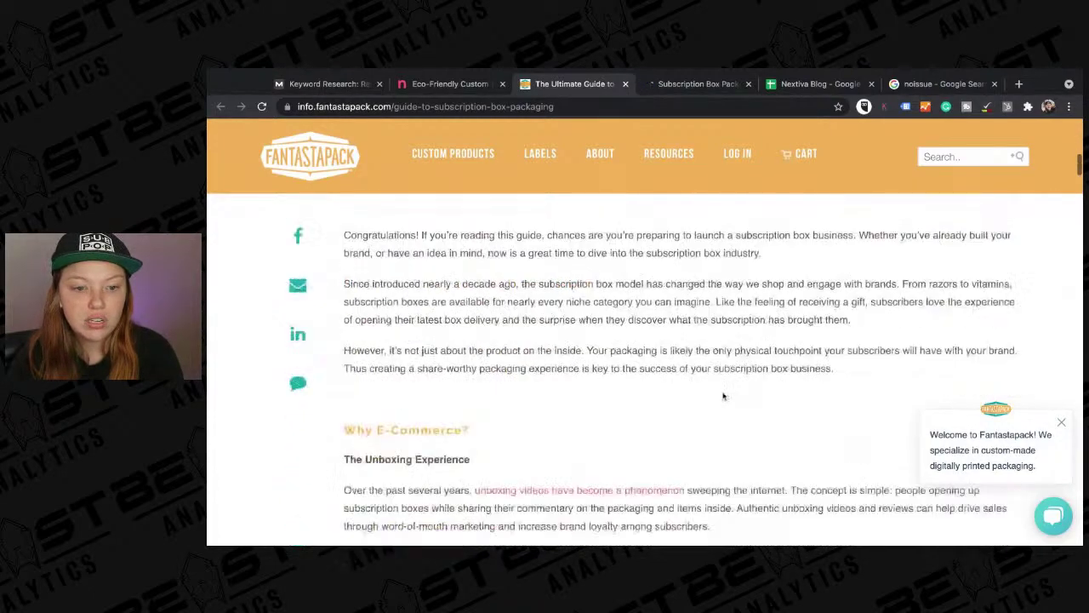
scroll(715, 400, down, 5)
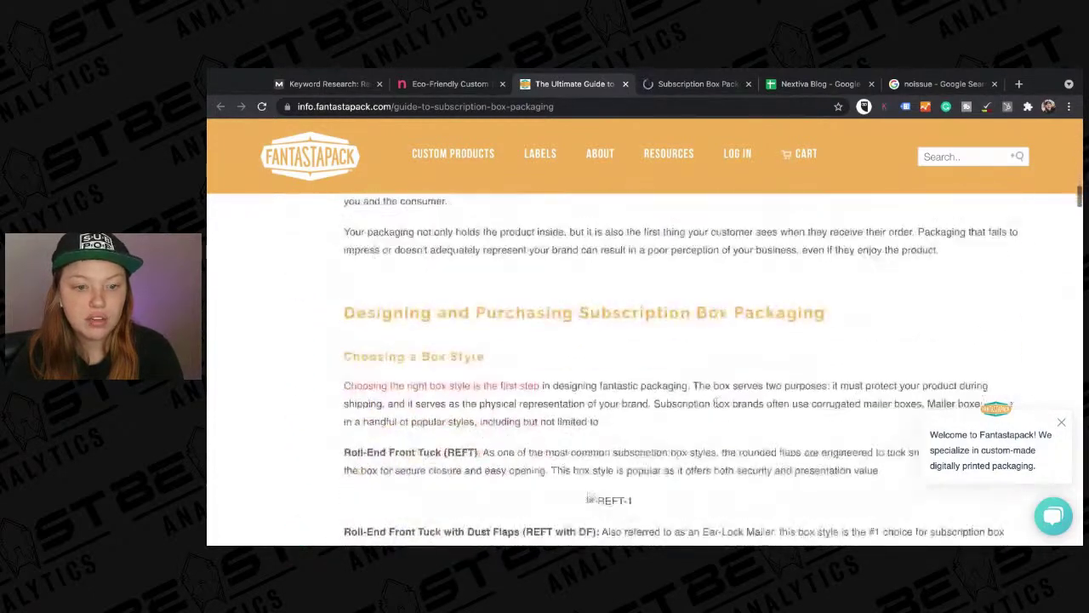
scroll(715, 400, up, 1)
scroll(635, 417, down, 1)
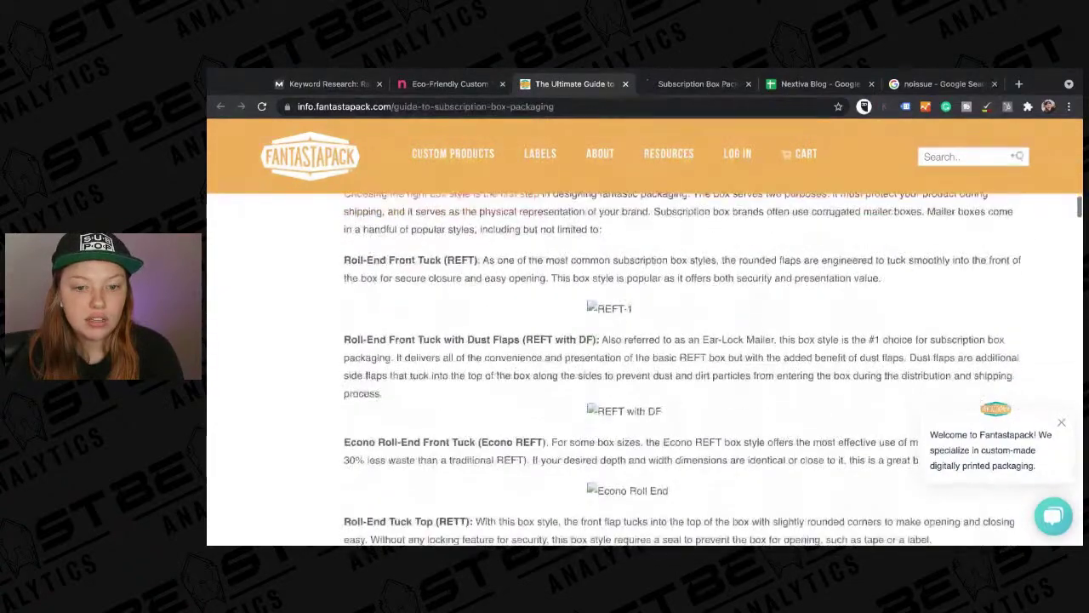
scroll(511, 436, down, 1)
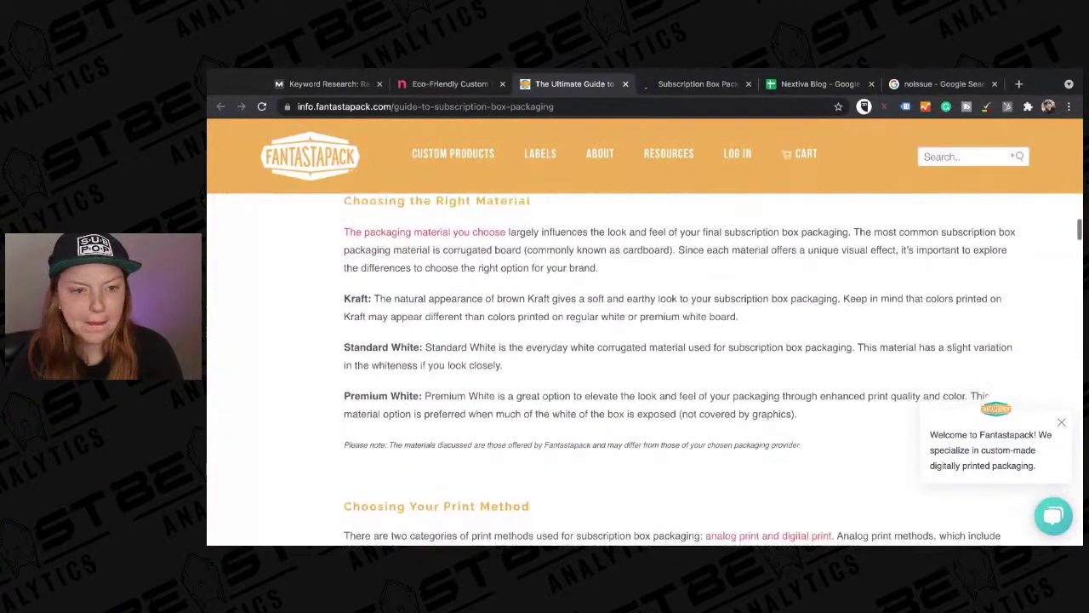
- Skim the rest of Fantastapack's guide to its end and go back to the introductory section
scroll(644, 366, down, 10)
scroll(645, 366, down, 15)
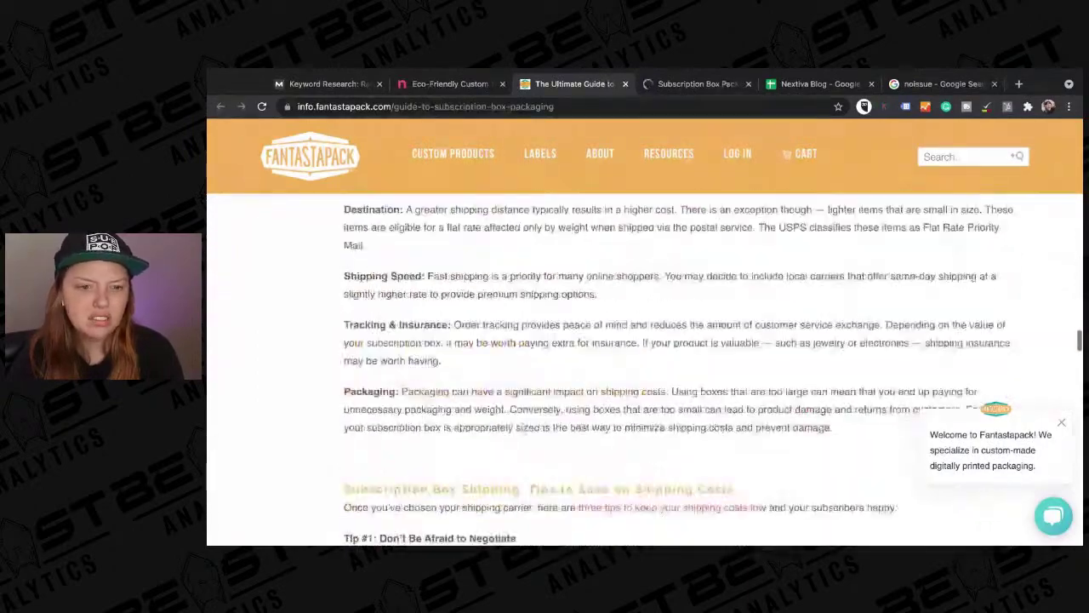
scroll(644, 366, down, 15)
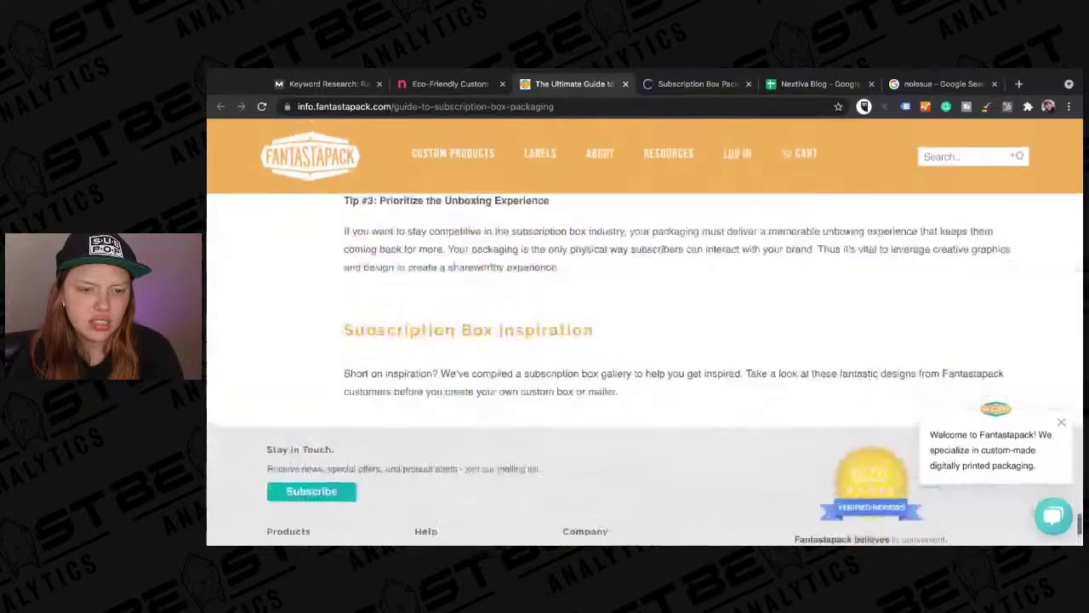
scroll(644, 366, up, 15)
scroll(860, 426, up, 10)
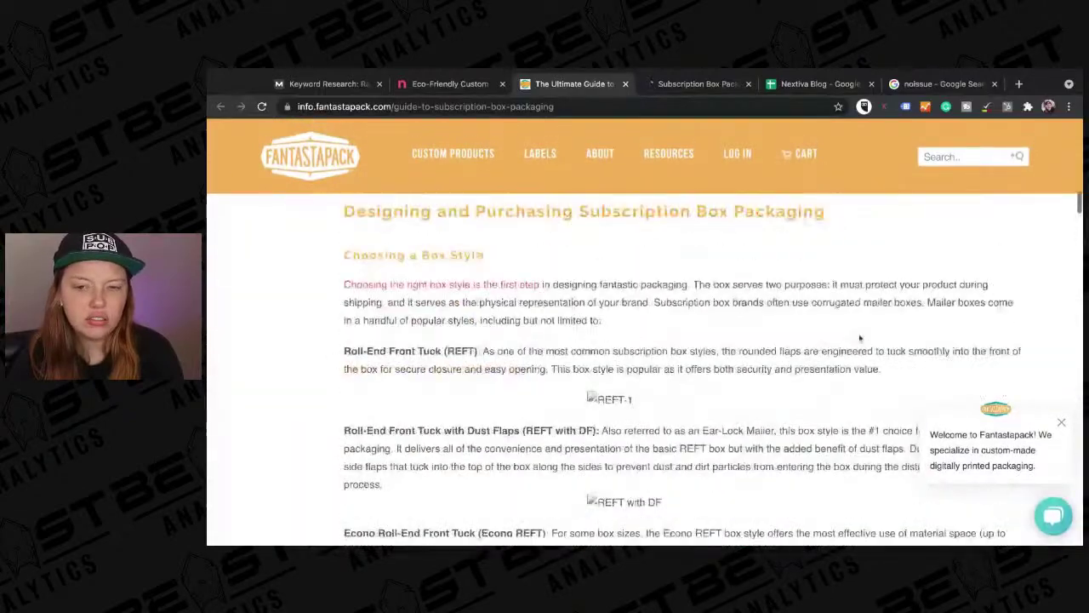
scroll(862, 446, down, 3)
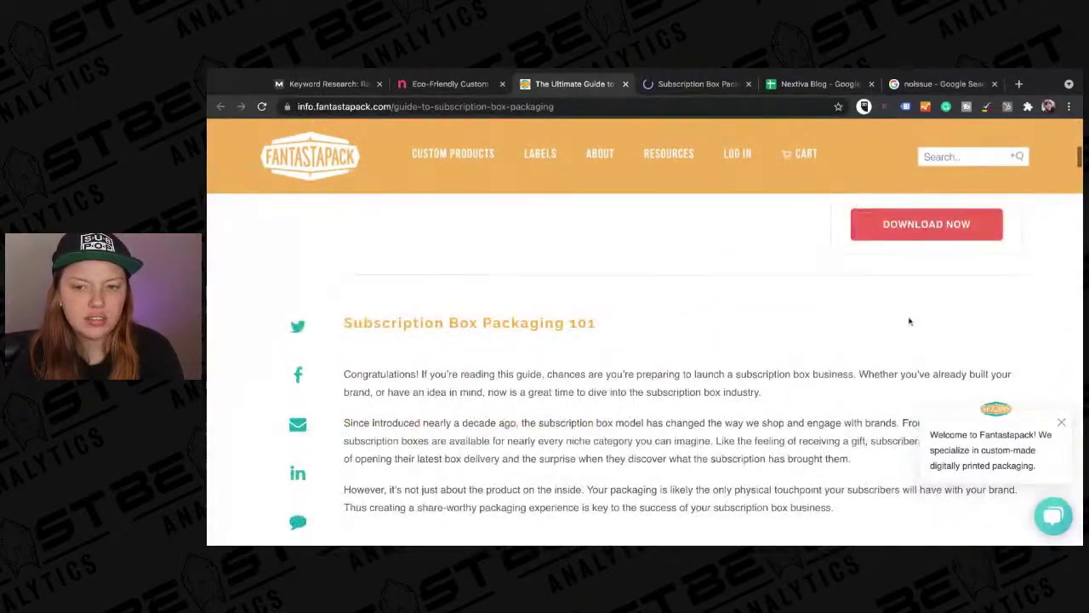
- Switch to noissue's subscription box packaging guide and dismiss the newsletter pop-up to view the article header
click(648, 91)
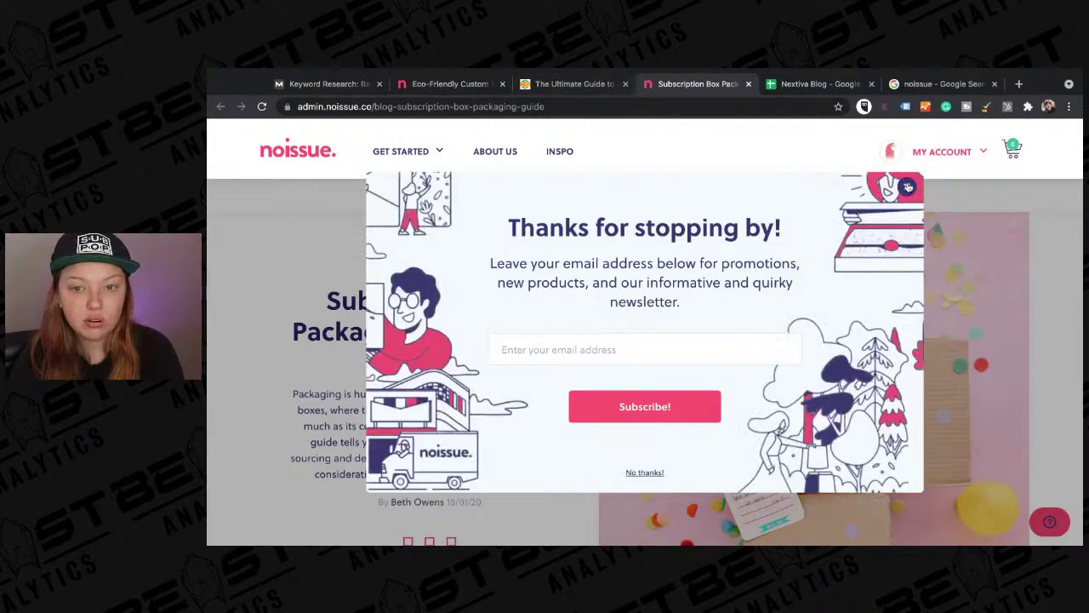
click(909, 186)
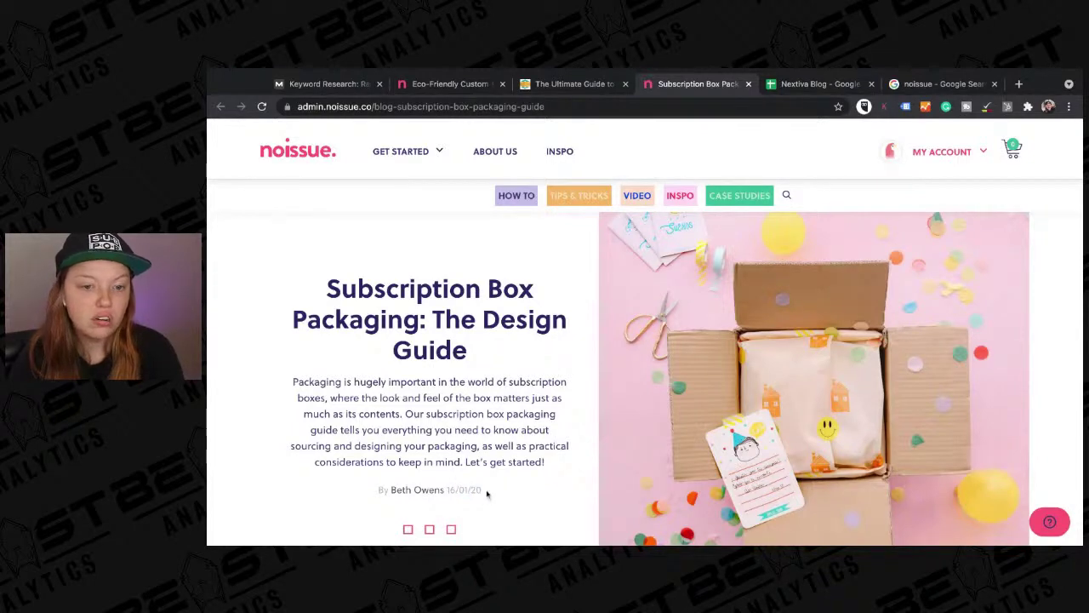
- Return to Fantastapack's guide, open its page source and scan the markup from the metadata to the navigation menu
click(571, 83)
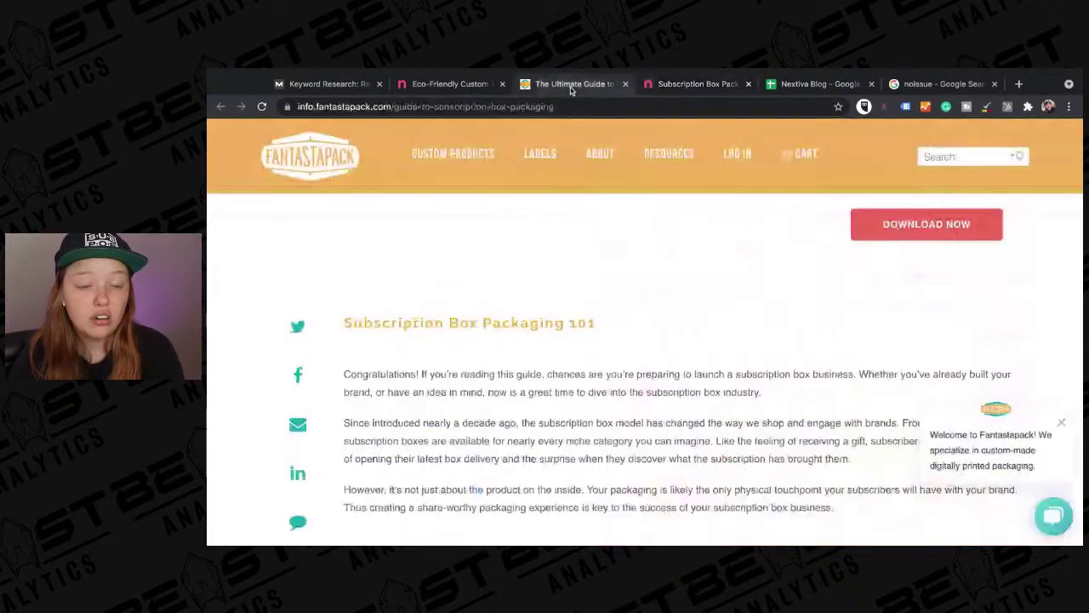
scroll(578, 332, down, 3)
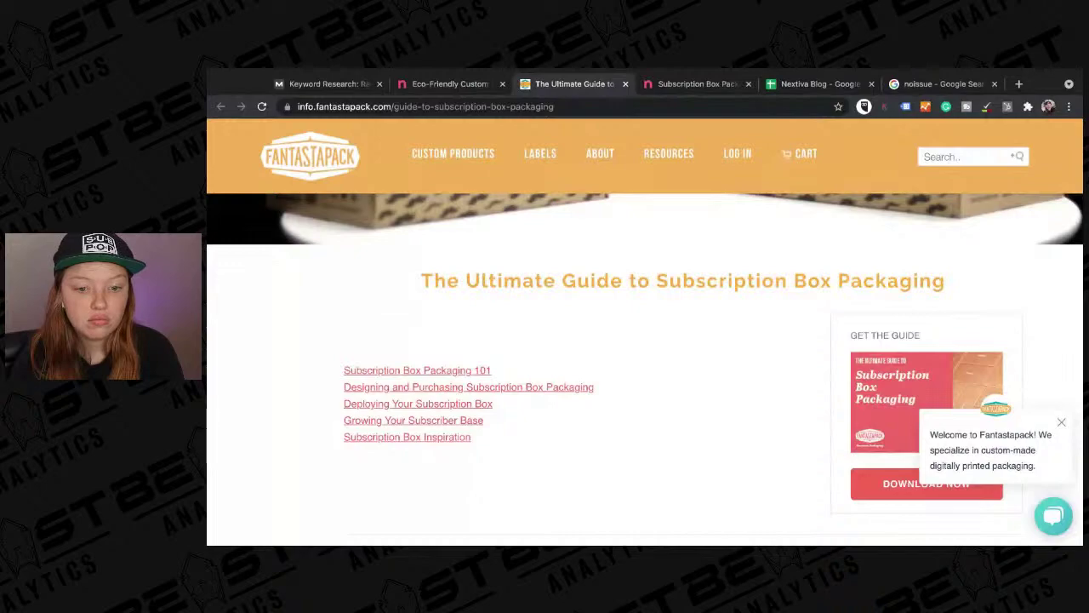
key(ctrl+u)
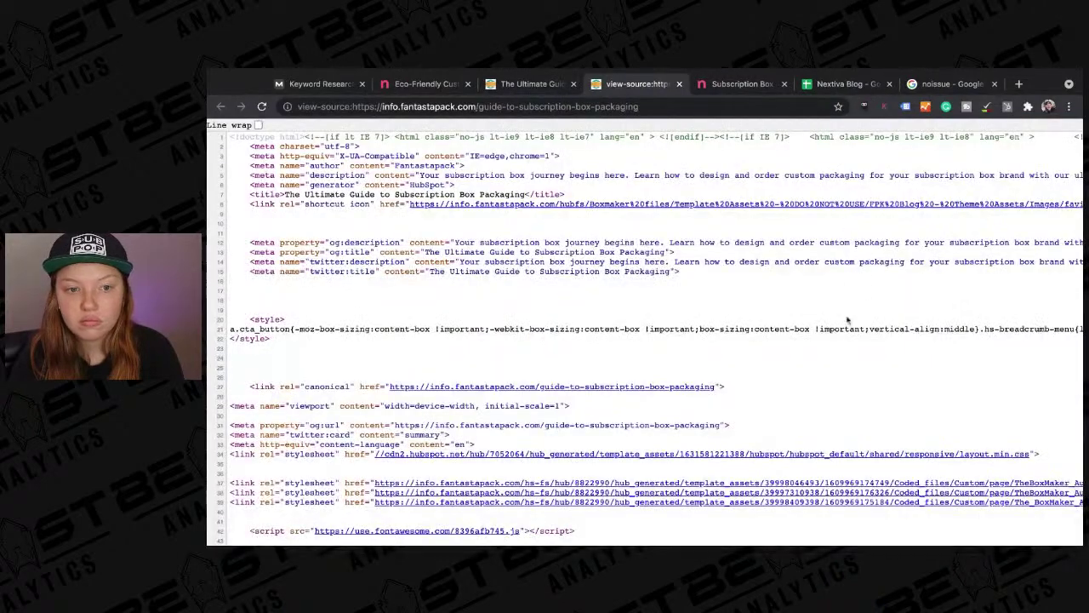
scroll(846, 322, down, 1)
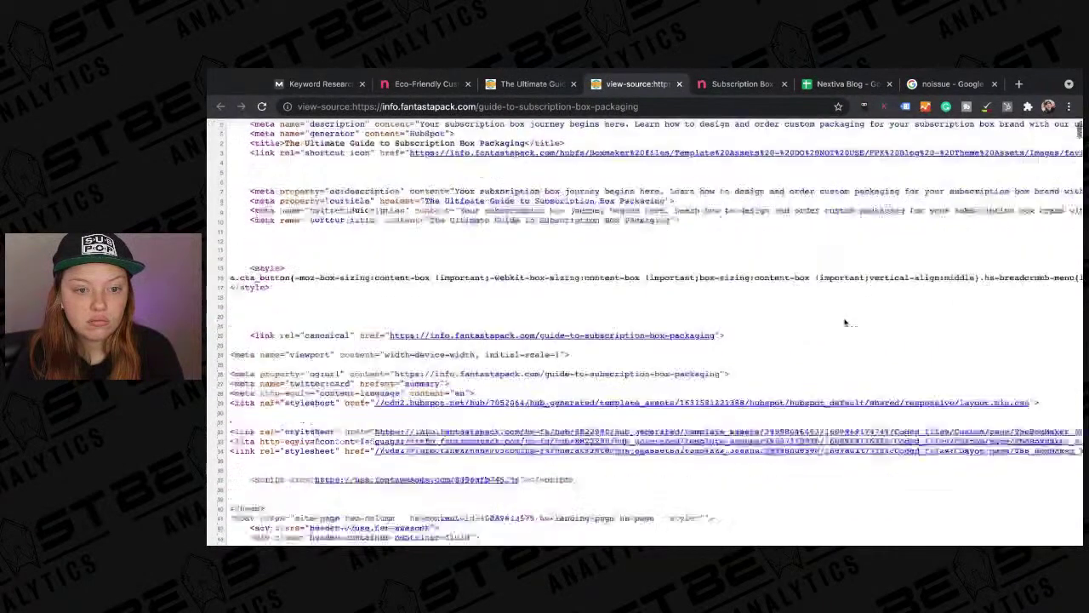
scroll(846, 322, down, 8)
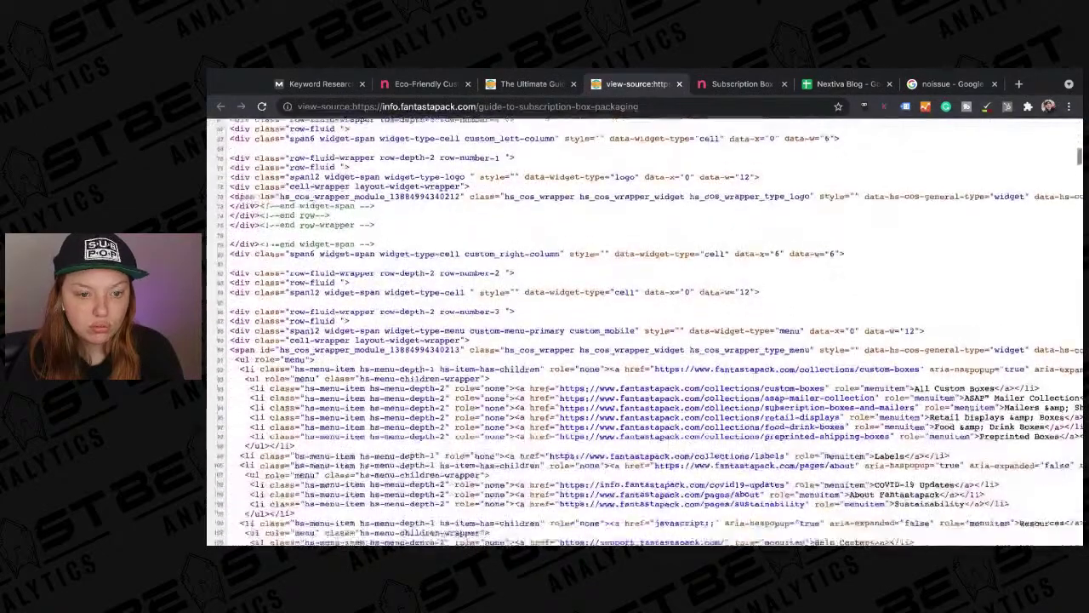
scroll(644, 332, down, 2)
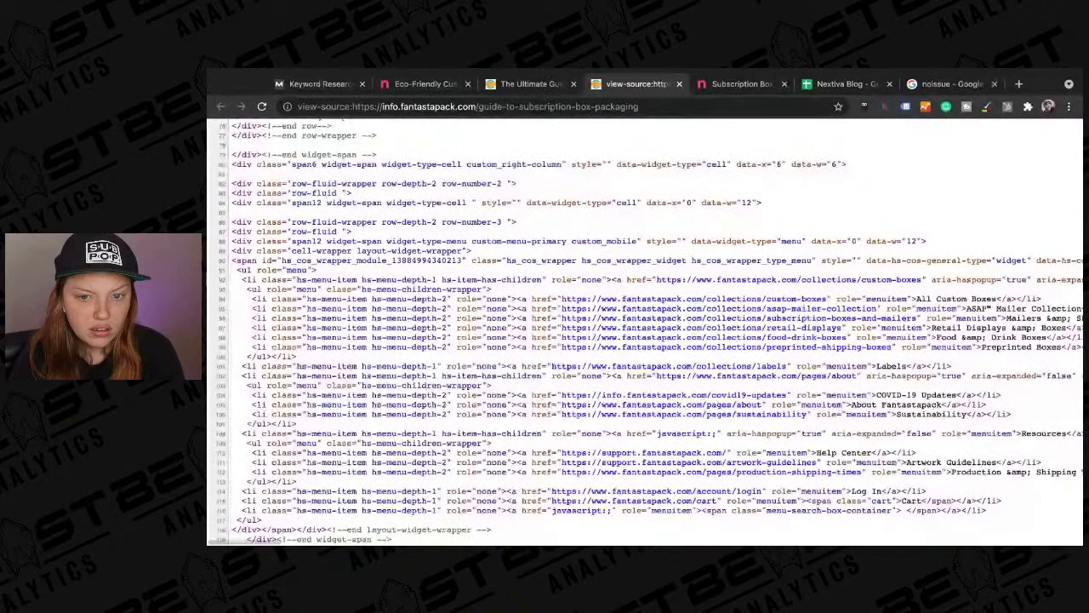
scroll(645, 332, up, 4)
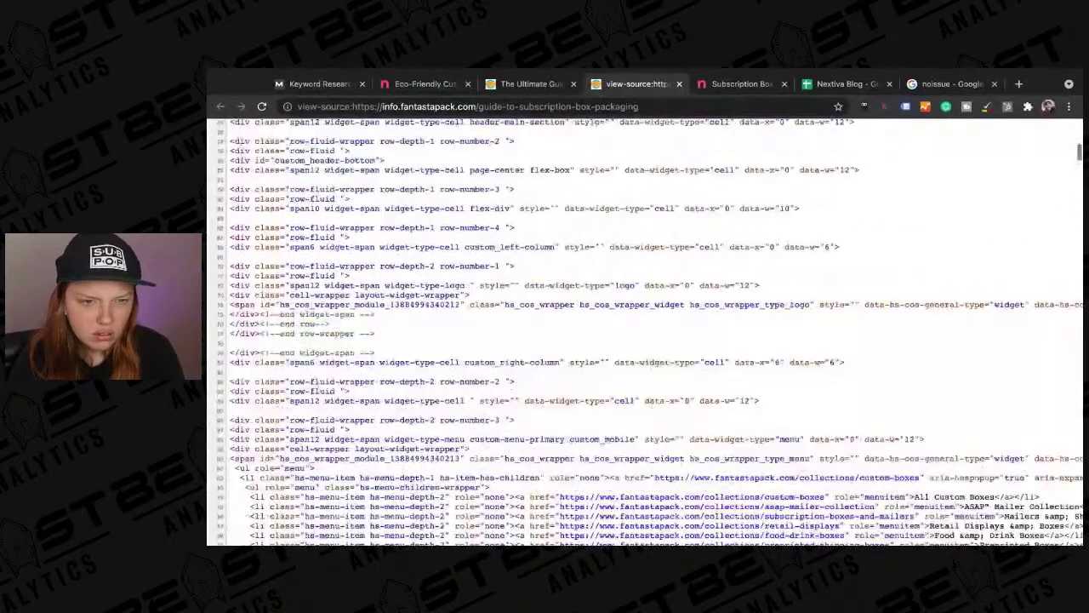
scroll(644, 332, up, 6)
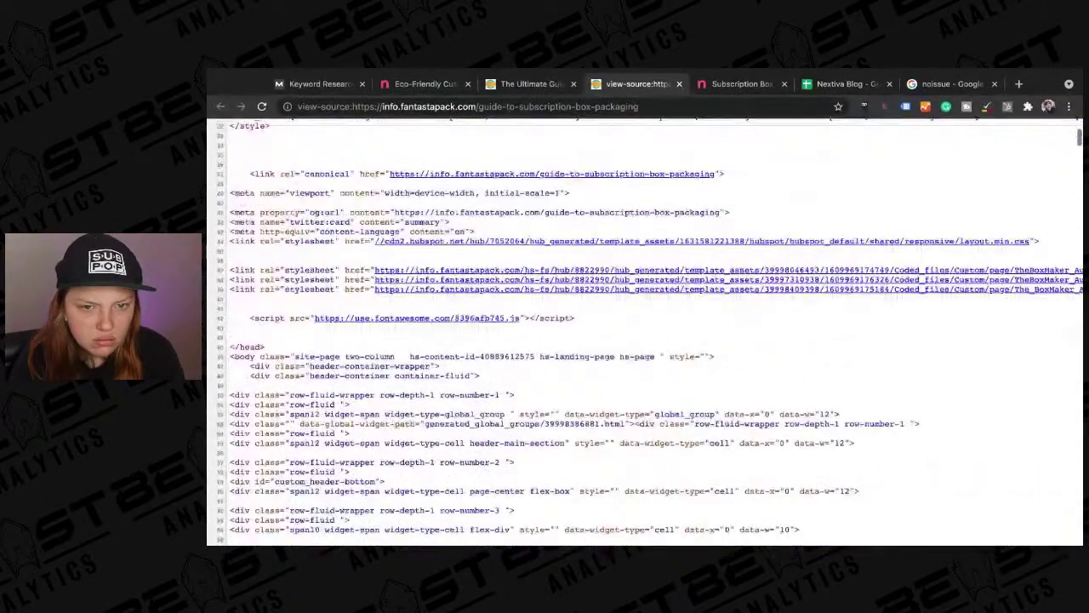
scroll(644, 332, up, 4)
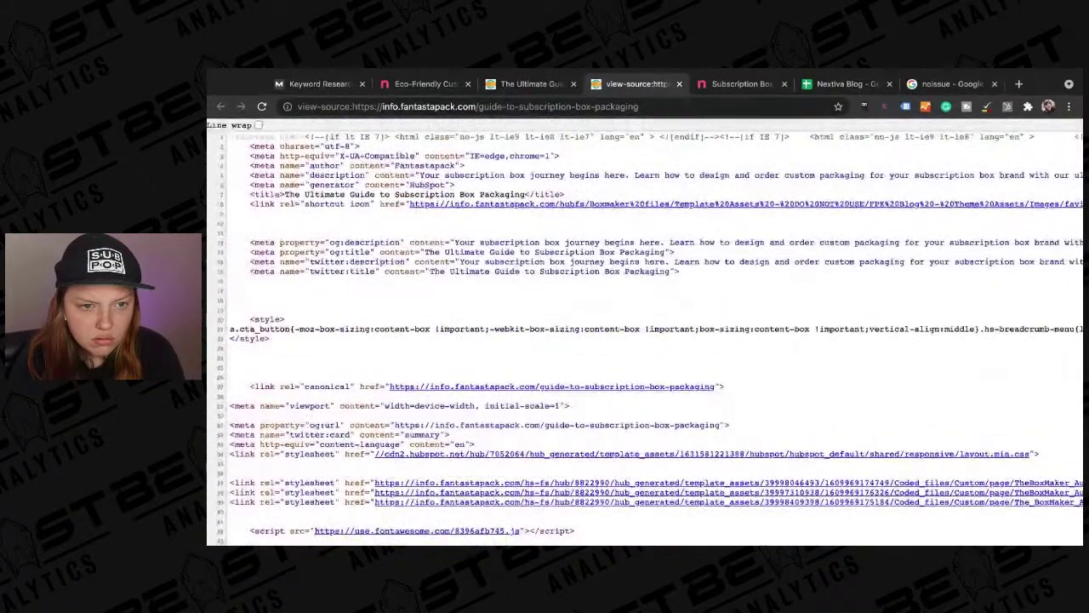
- Examine the meta tags, canonical link and stylesheet links in the page source of Fantastapack's guide
scroll(645, 332, right, 1)
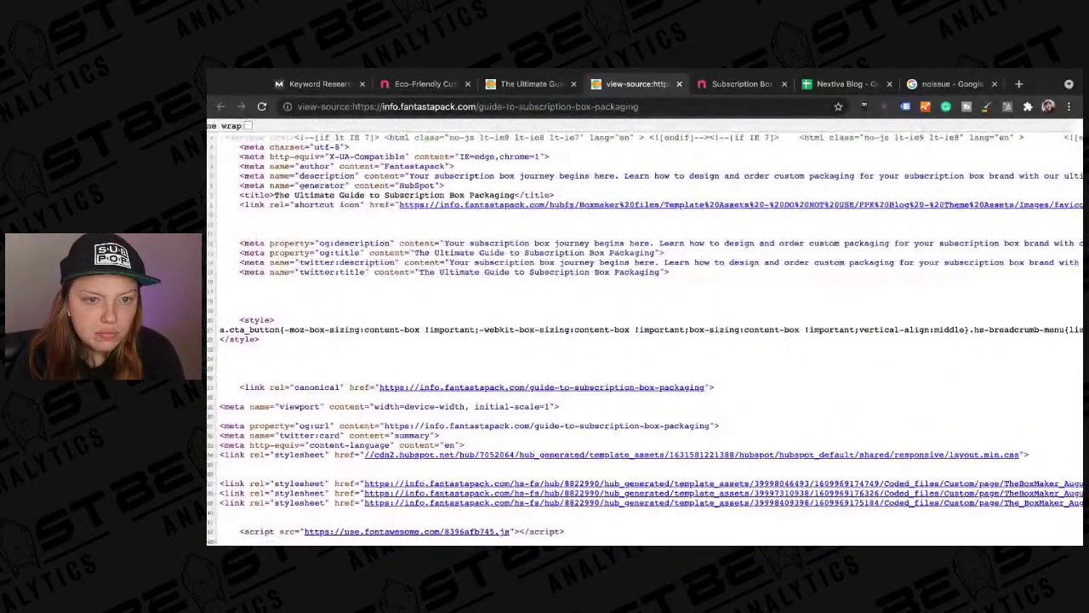
scroll(645, 332, right, 5)
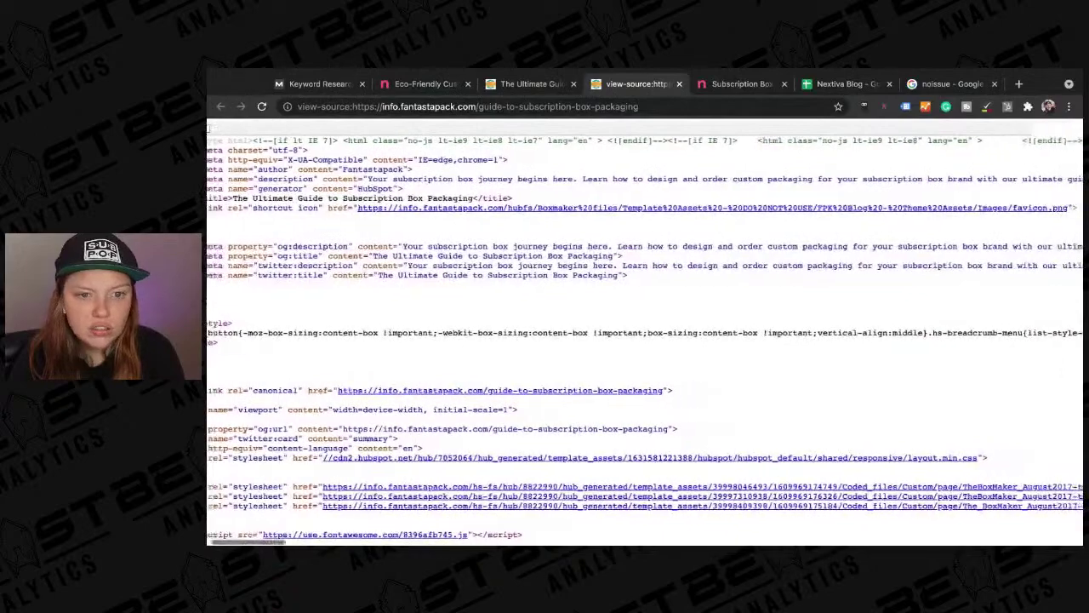
scroll(644, 332, right, 6)
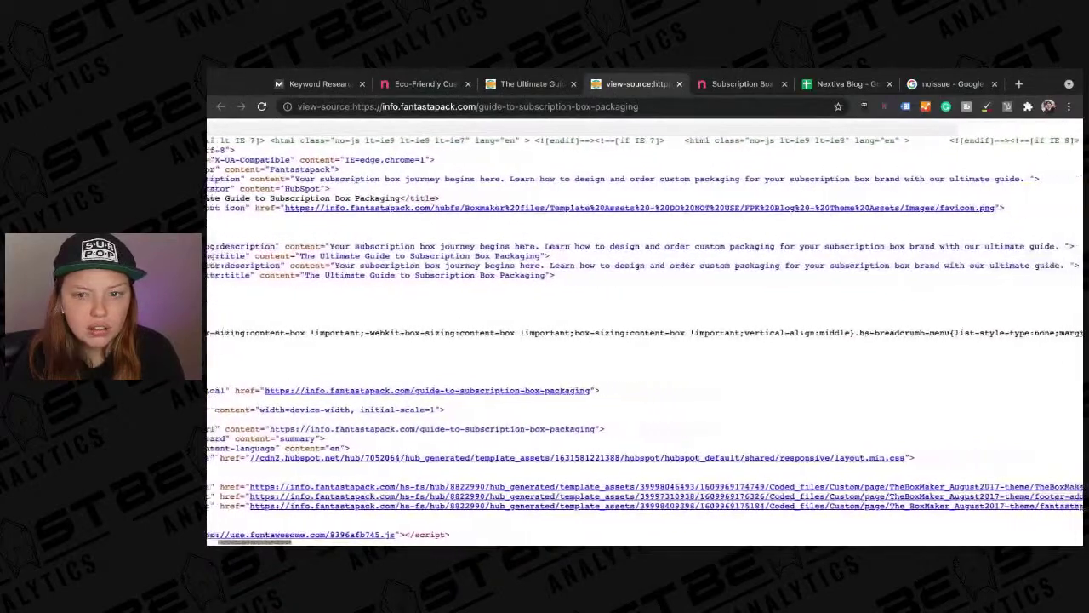
scroll(644, 332, left, 10)
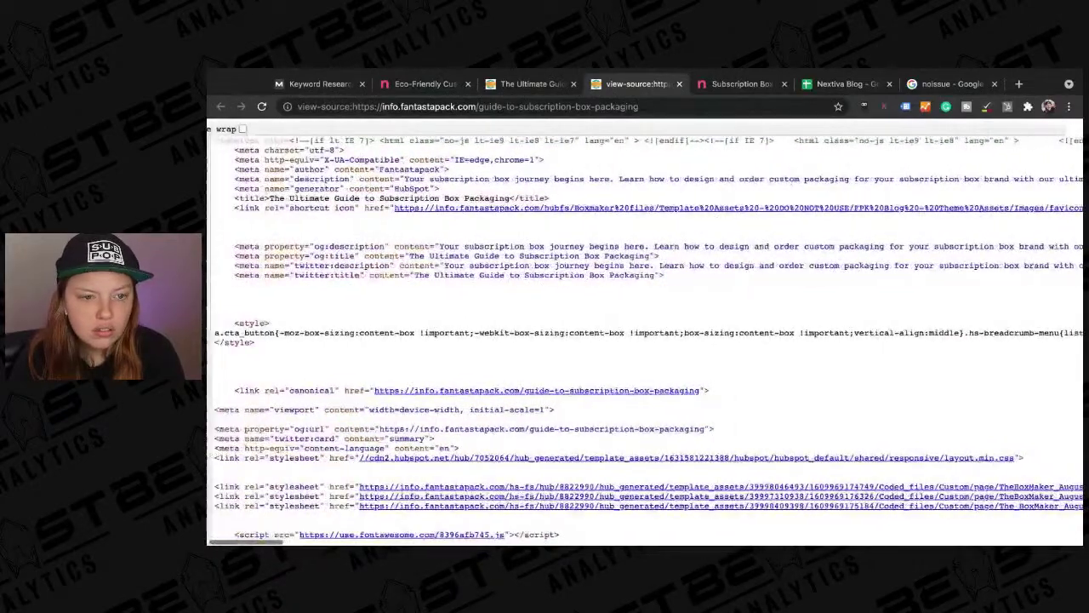
scroll(644, 332, down, 4)
scroll(645, 332, right, 2)
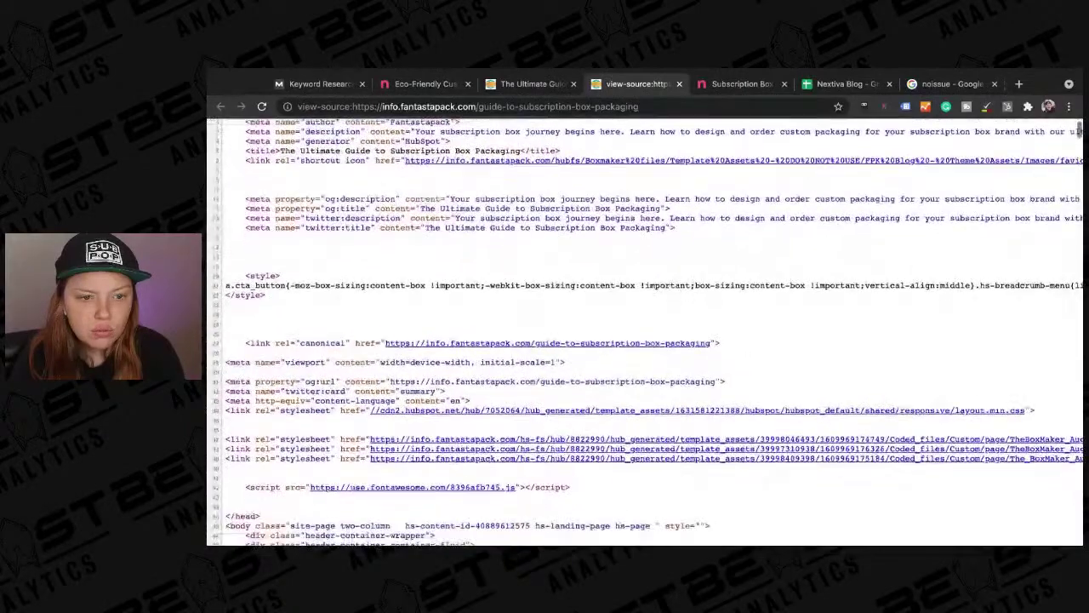
scroll(644, 332, left, 2)
scroll(644, 332, down, 1)
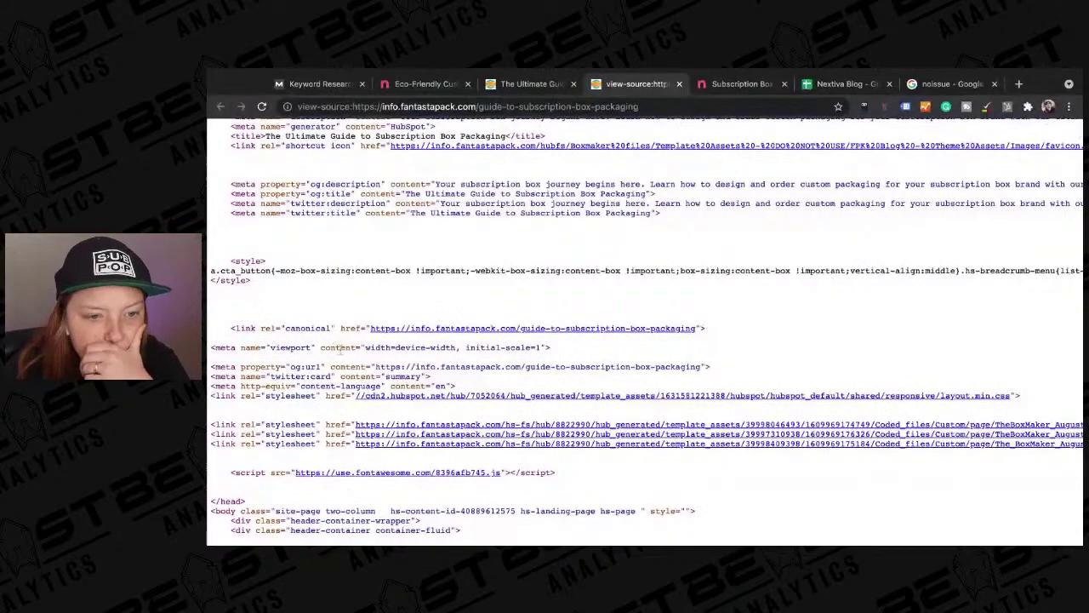
scroll(344, 421, down, 2)
scroll(344, 421, right, 2)
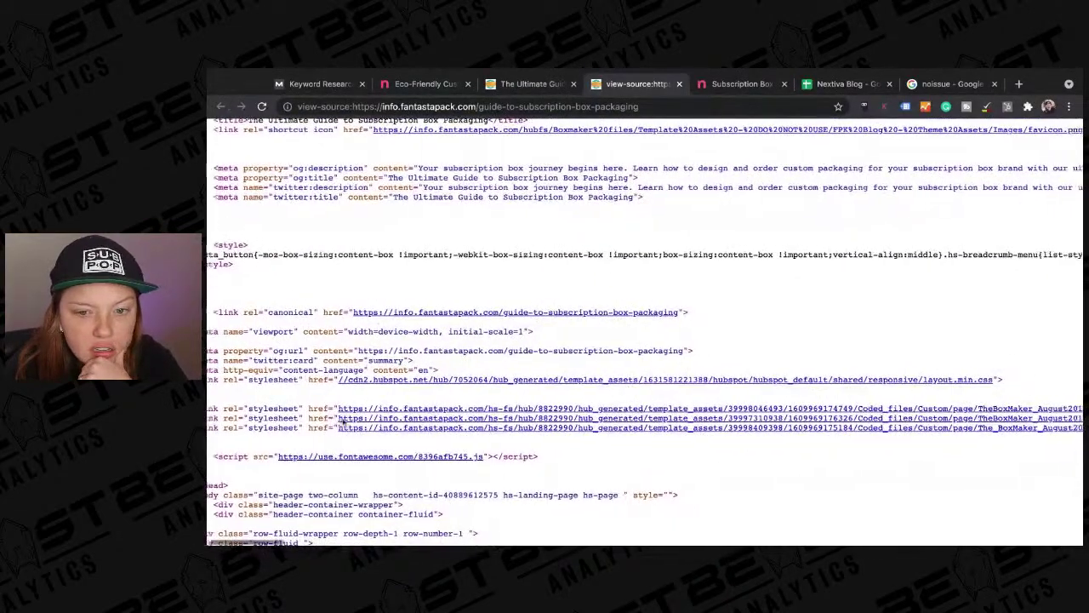
scroll(645, 332, down, 3)
scroll(644, 332, right, 3)
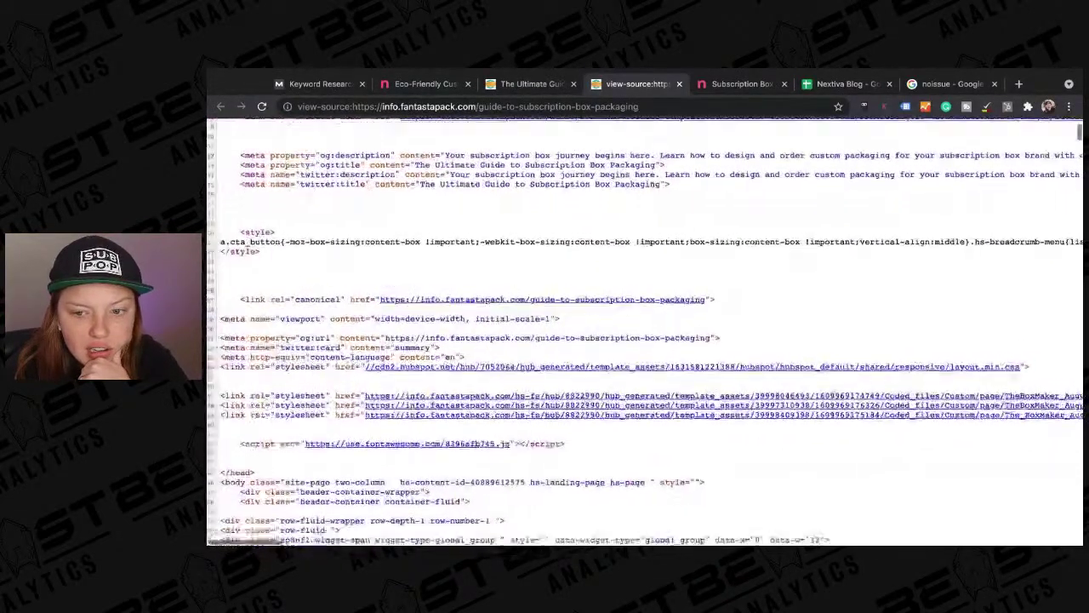
scroll(645, 332, left, 3)
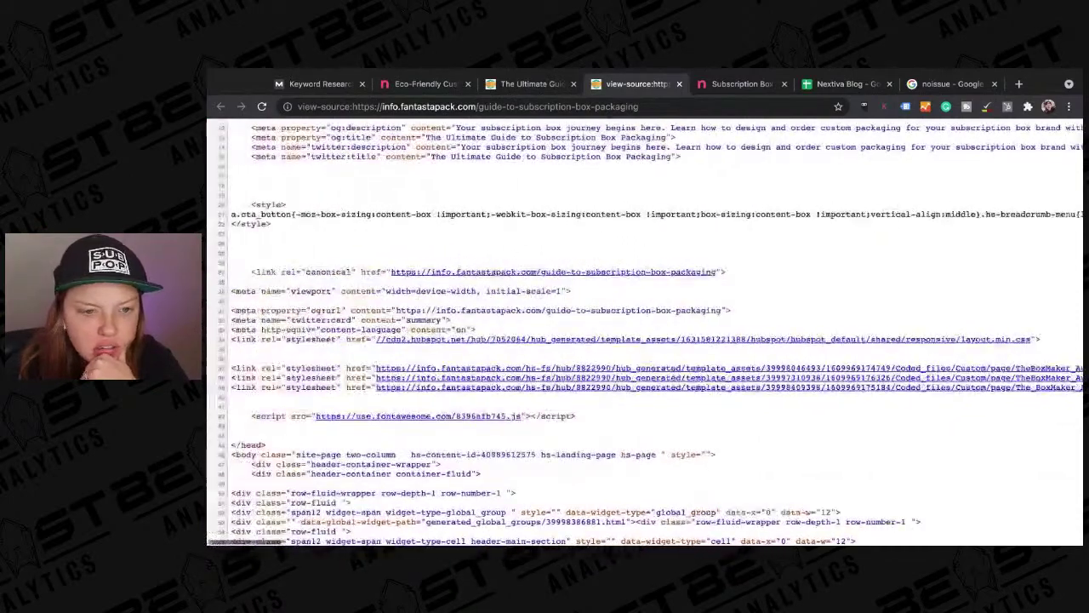
- Scan the body markup of the page source through the header and navigation menu to the search box code
scroll(644, 332, down, 3)
scroll(644, 332, down, 3)
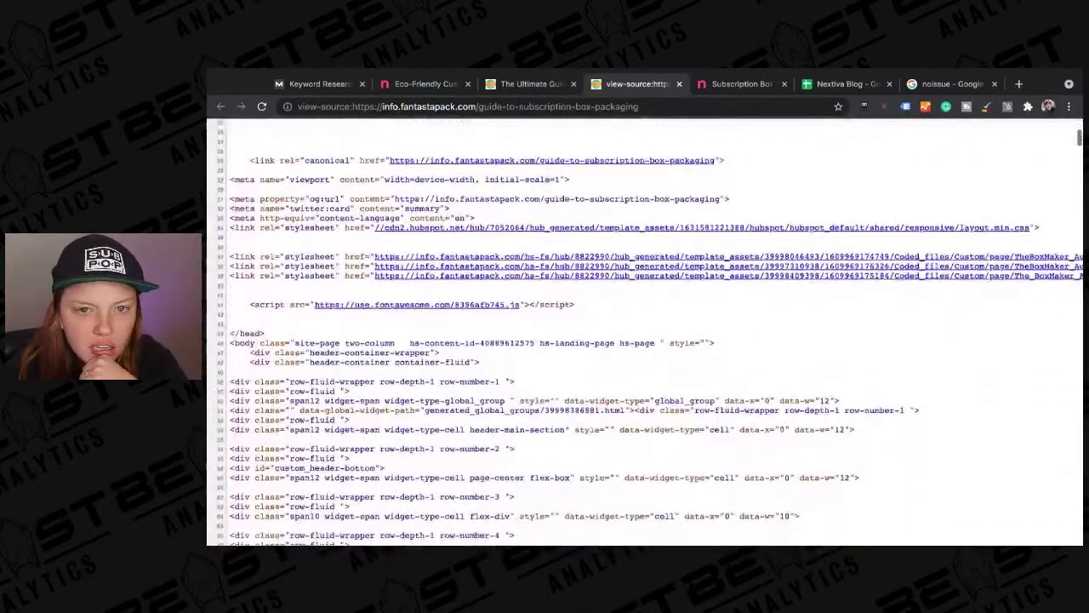
scroll(644, 332, down, 2)
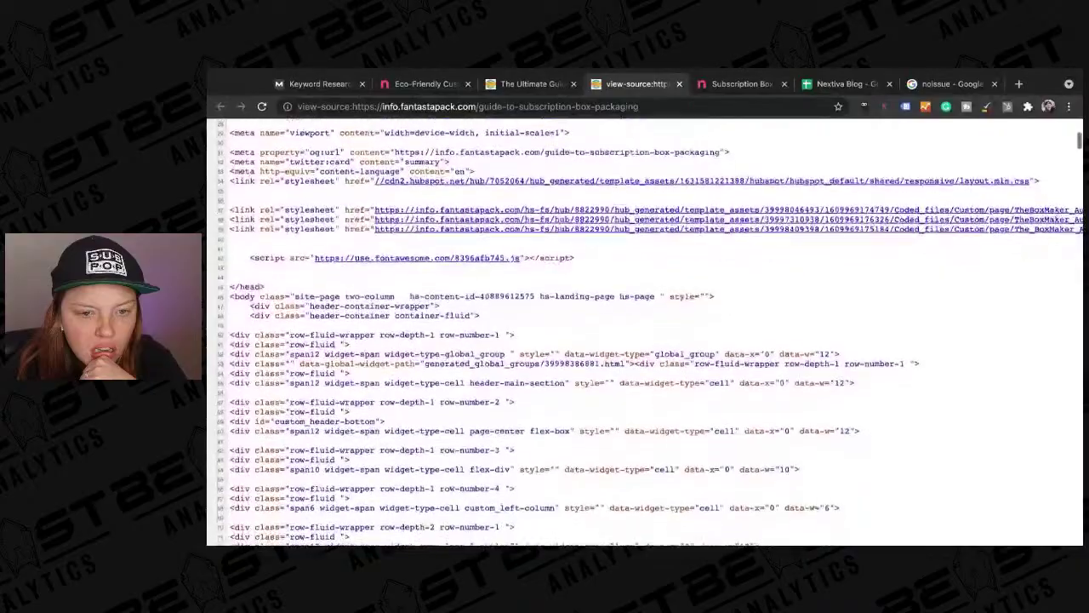
scroll(644, 332, down, 5)
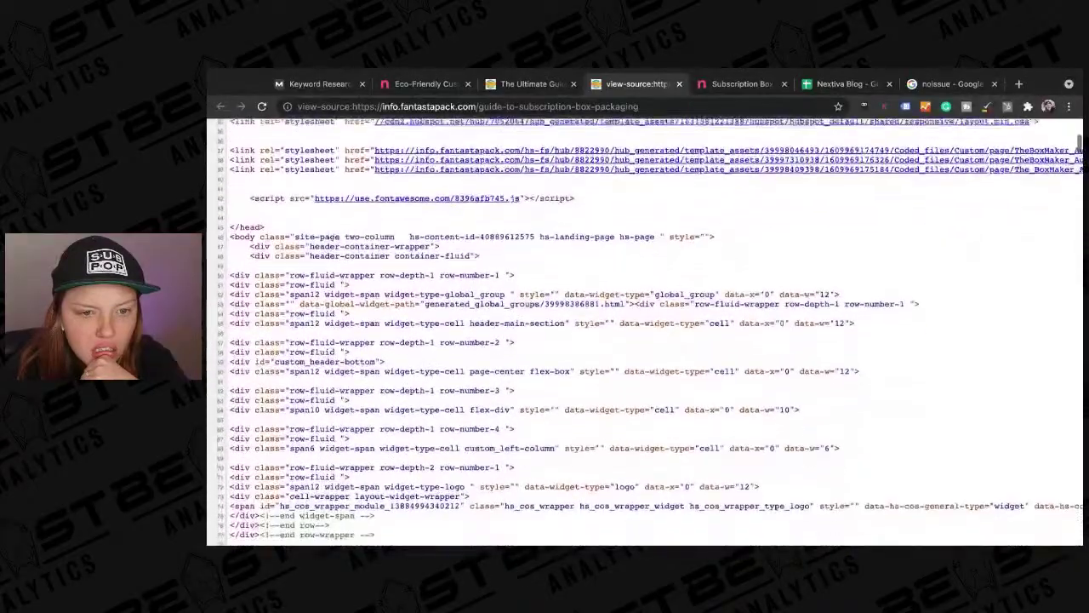
scroll(644, 332, down, 8)
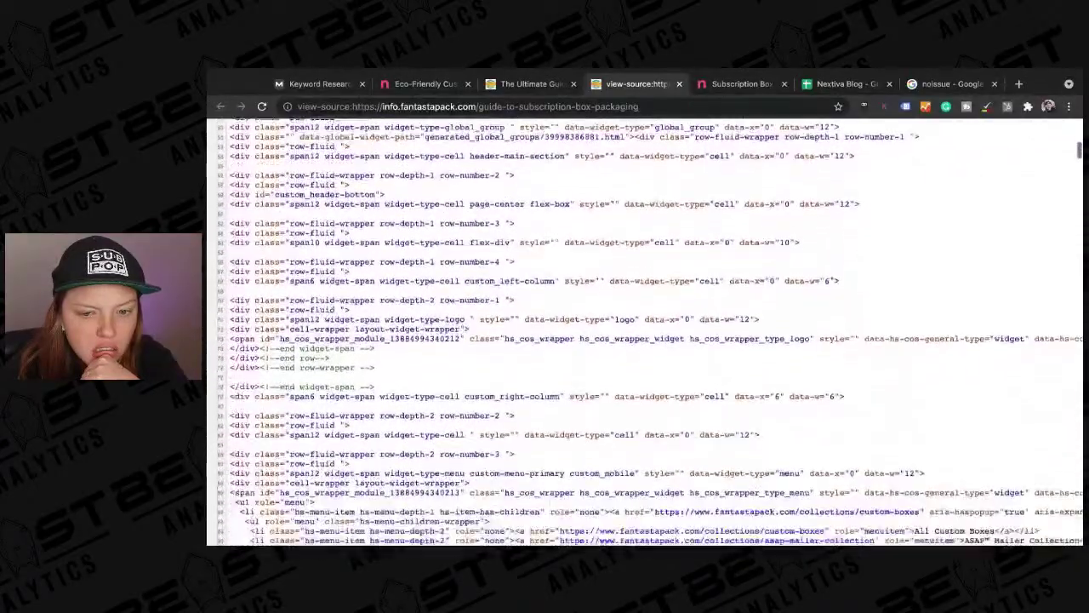
scroll(644, 332, down, 4)
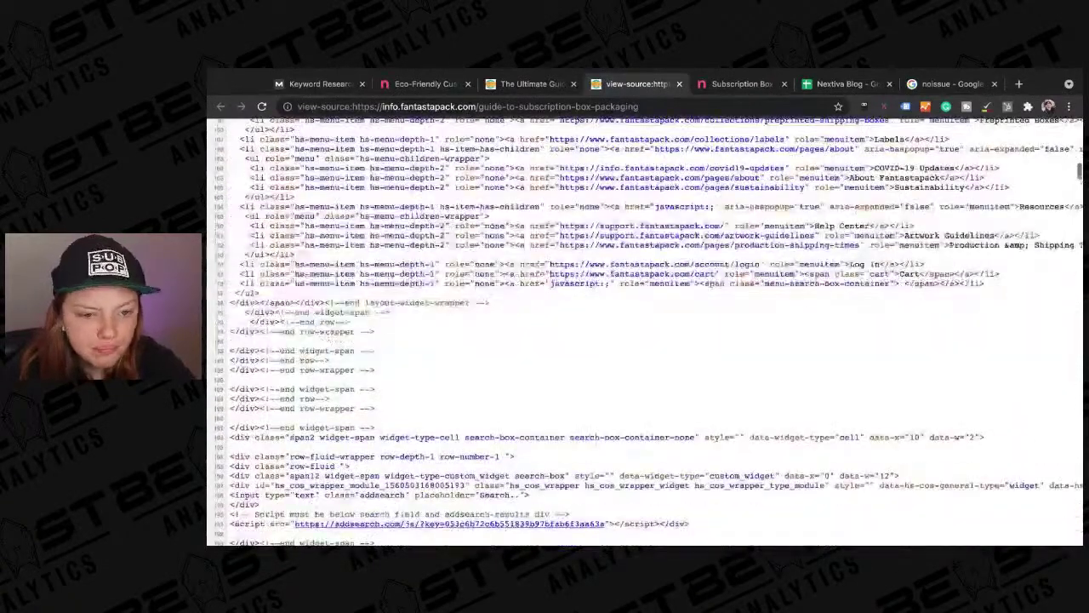
- Search the page source for "date", clear the search and close the source view
key(Home)
text(date)
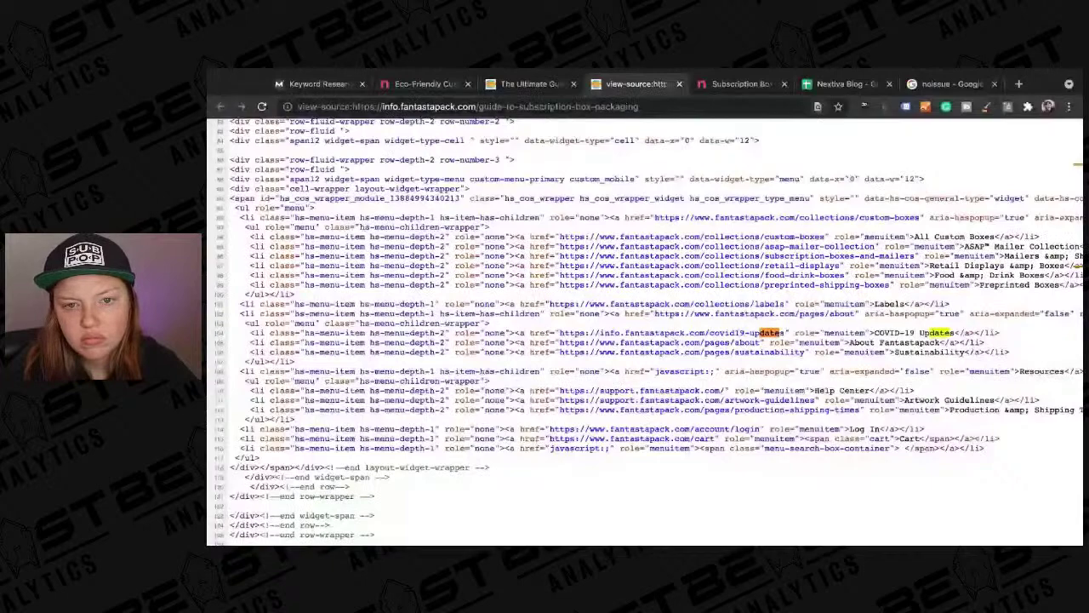
key(BackSpace)
key(BackSpace)
key(BackSpace)
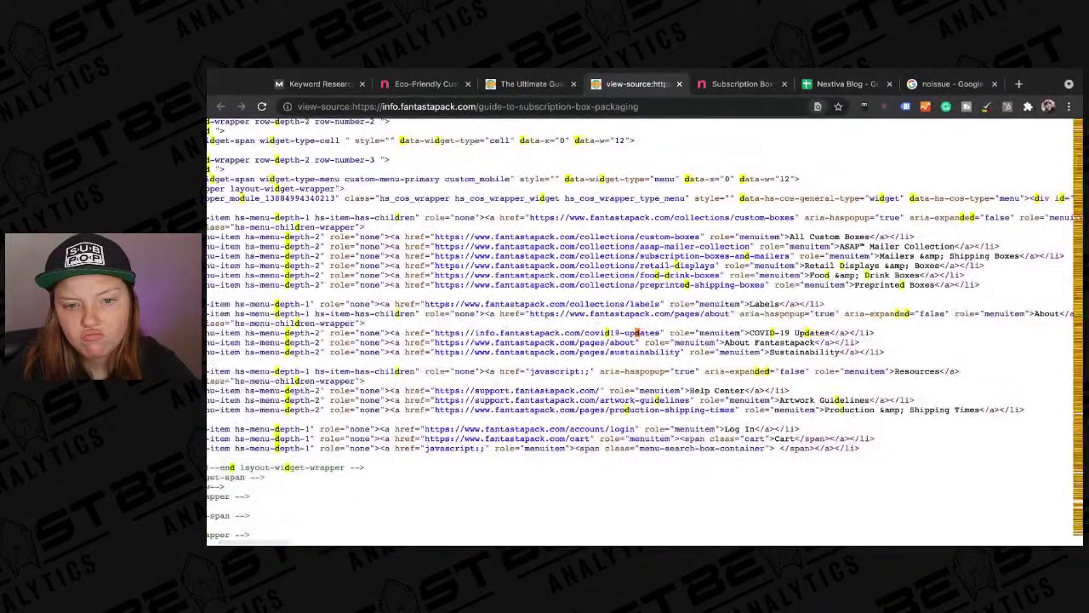
key(BackSpace)
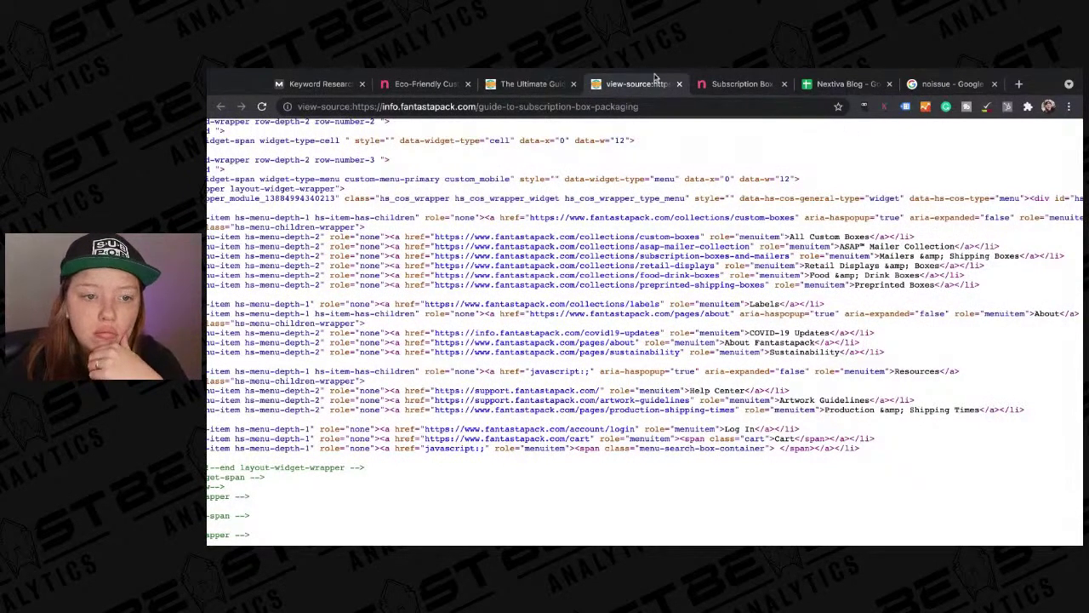
click(680, 85)
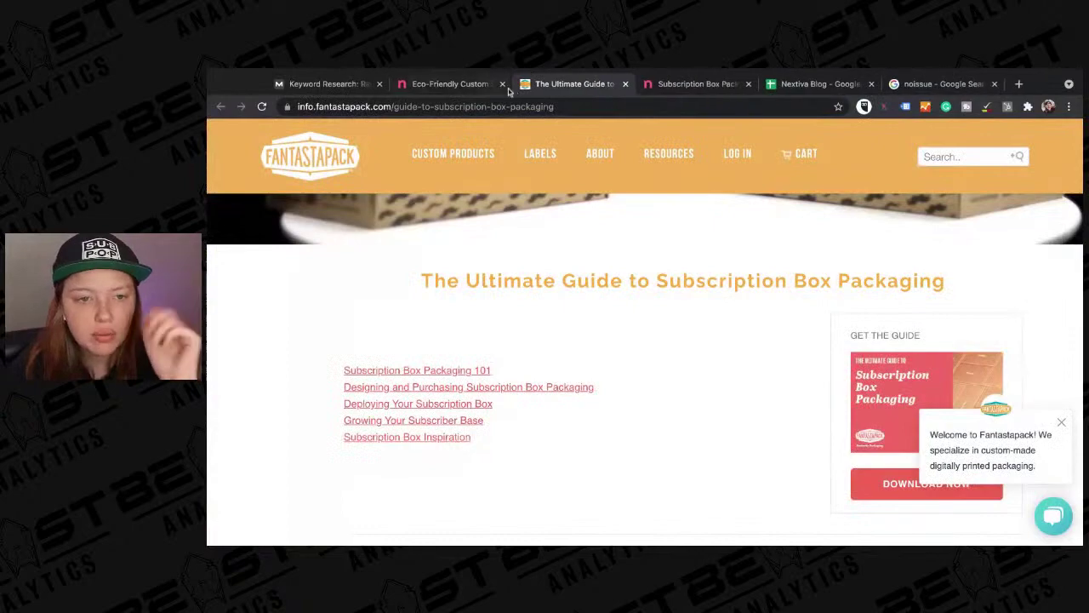
- Switch to noissue's subscription box packaging guide and review its linked table of contents and the subscription industry growth section with its McKinsey chart
click(654, 84)
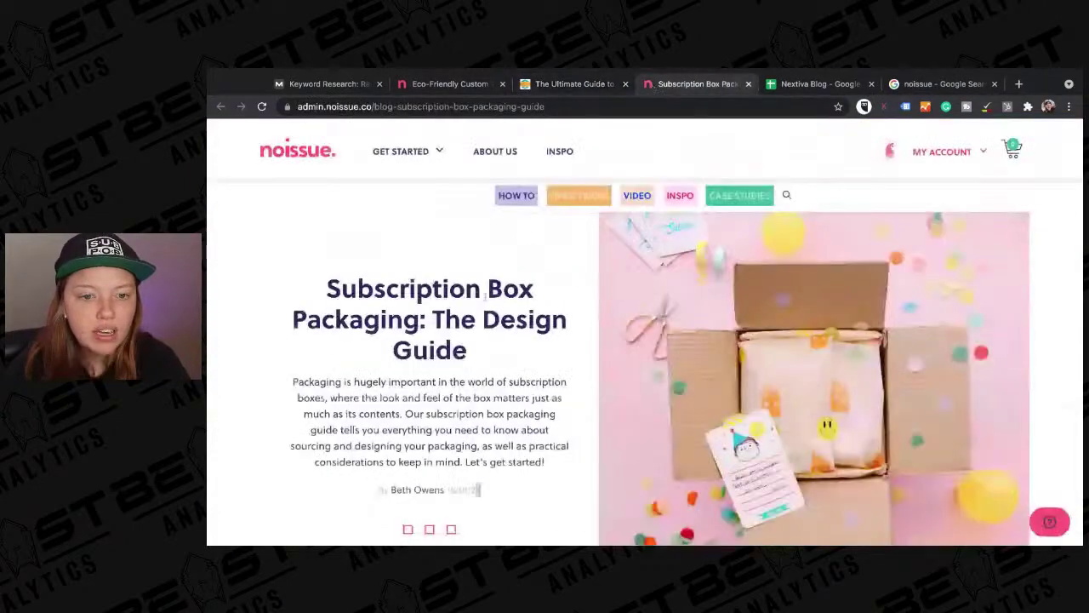
scroll(454, 353, down, 2)
scroll(454, 353, down, 5)
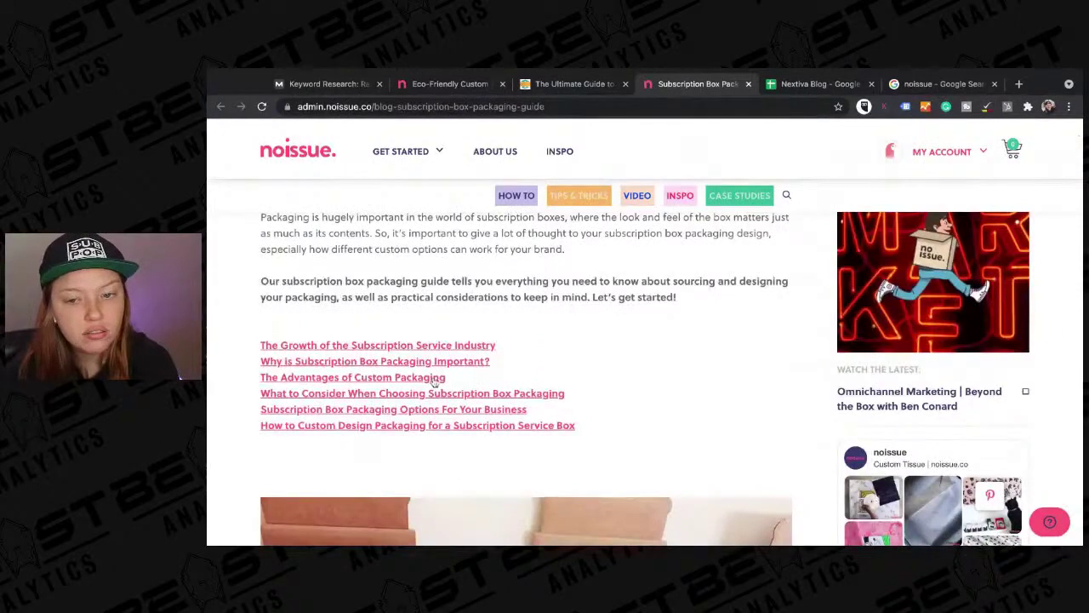
scroll(434, 383, up, 1)
scroll(435, 383, down, 6)
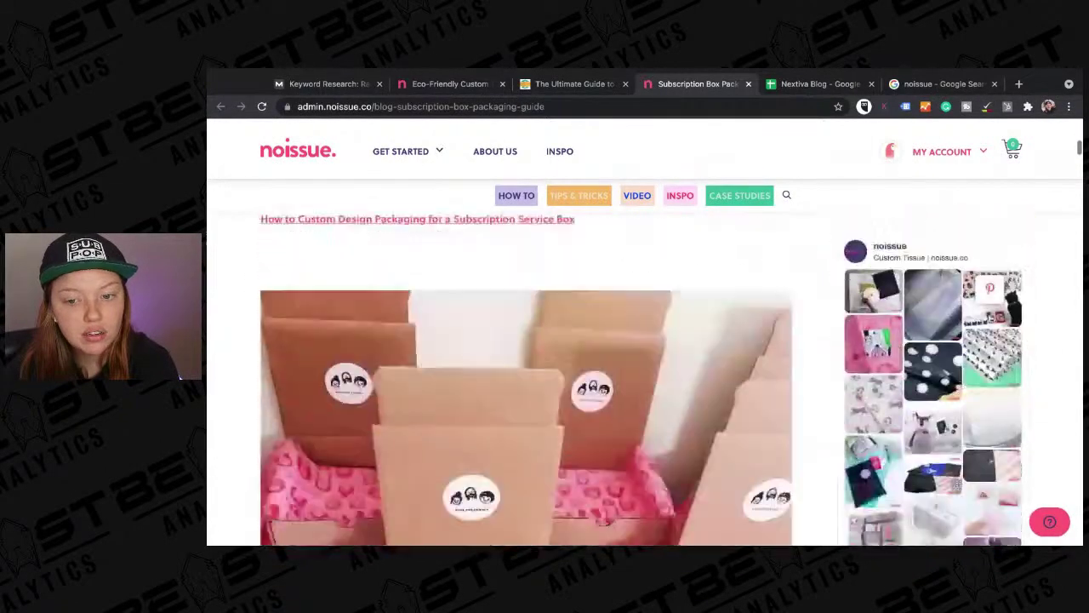
scroll(525, 379, down, 8)
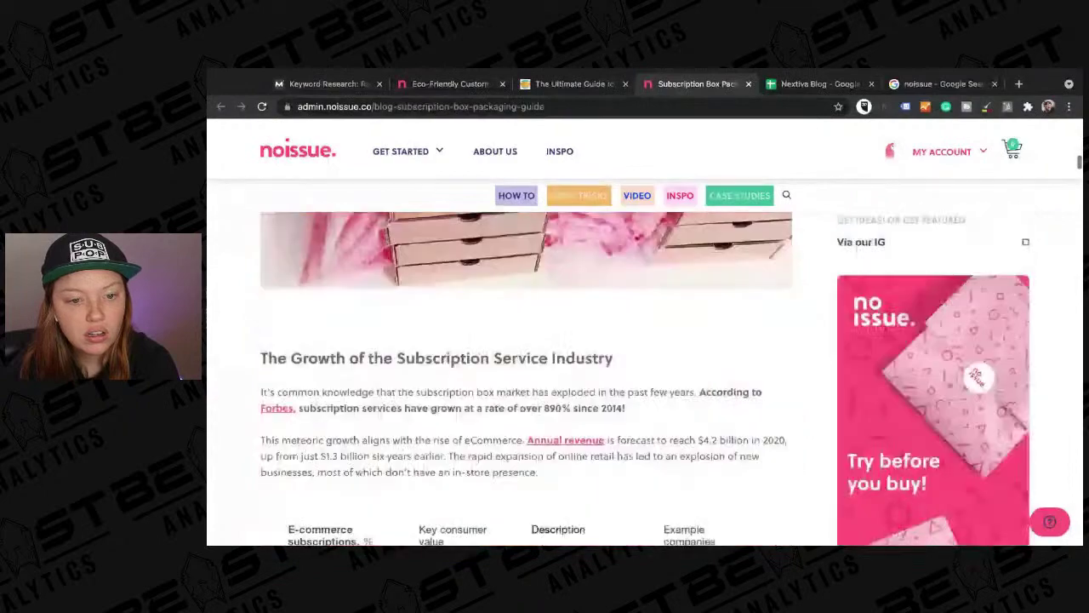
scroll(497, 281, down, 3)
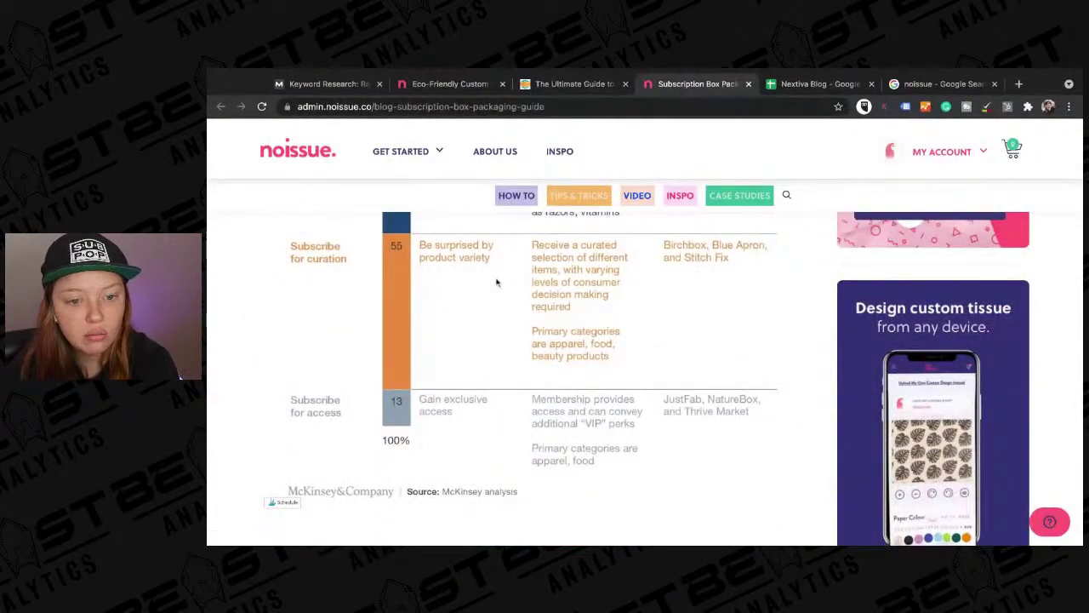
scroll(497, 282, down, 4)
scroll(497, 282, up, 3)
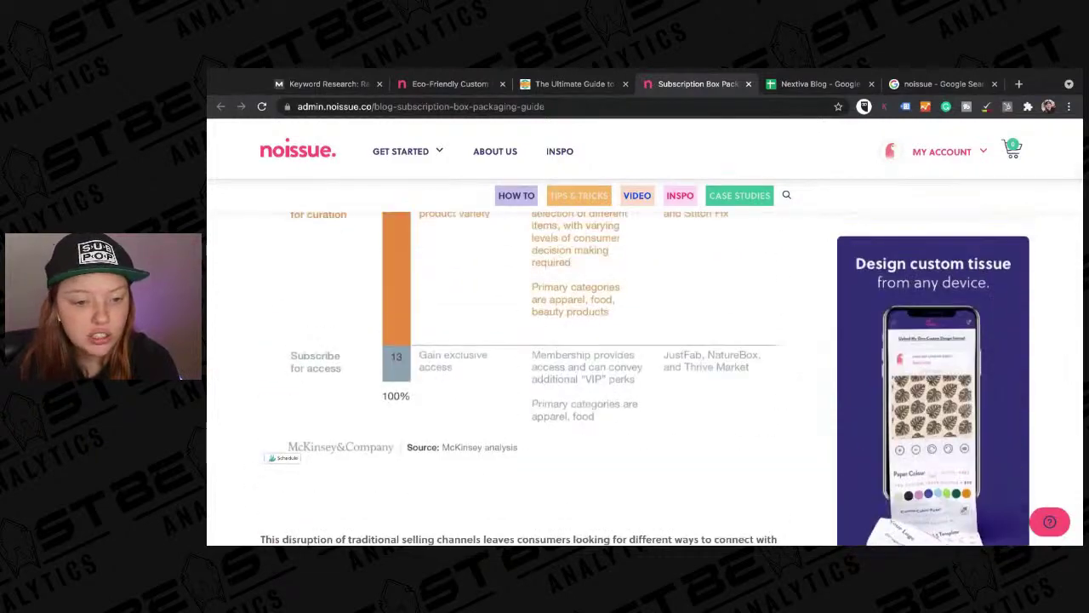
scroll(511, 366, up, 4)
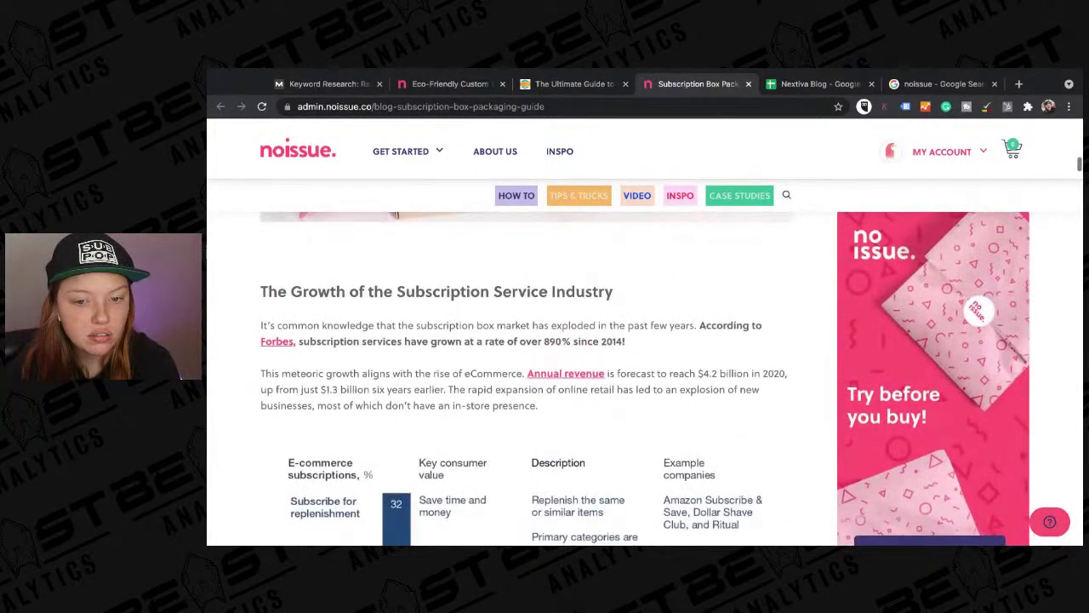
- Skim the rest of noissue's guide, from the sections after the McKinsey chart through brand recall, suppliers, shipping costs and packaging options to the footer
scroll(511, 366, down, 1)
scroll(511, 366, down, 10)
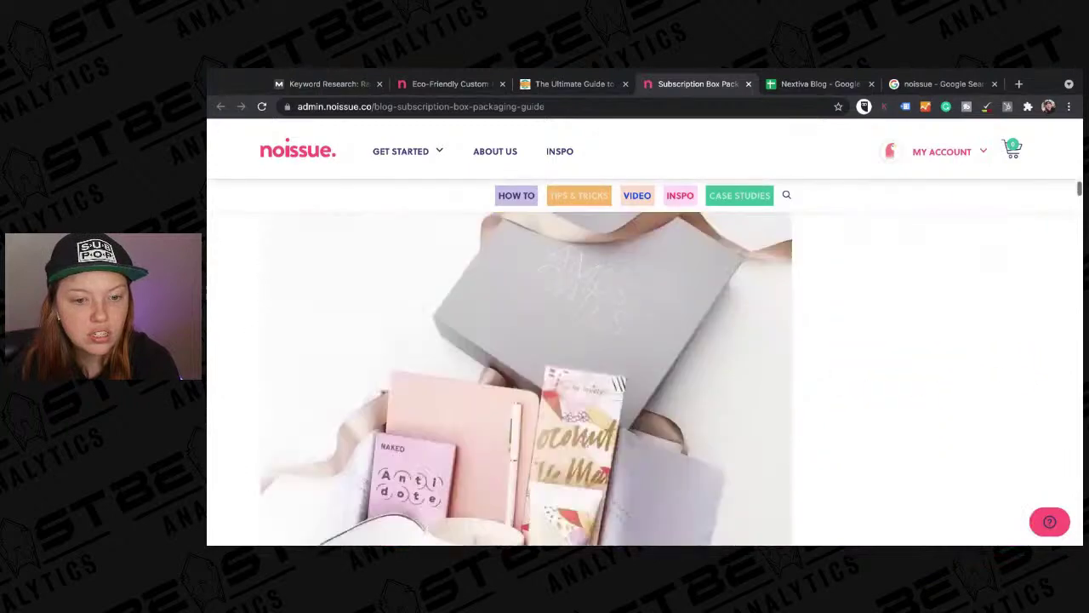
scroll(511, 366, down, 7)
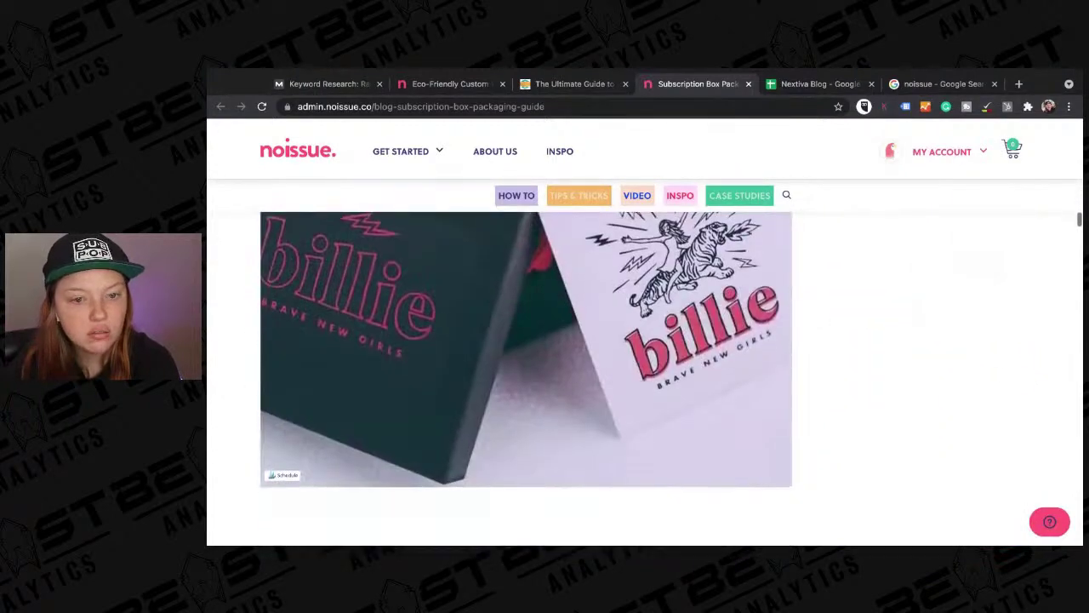
scroll(511, 366, down, 1)
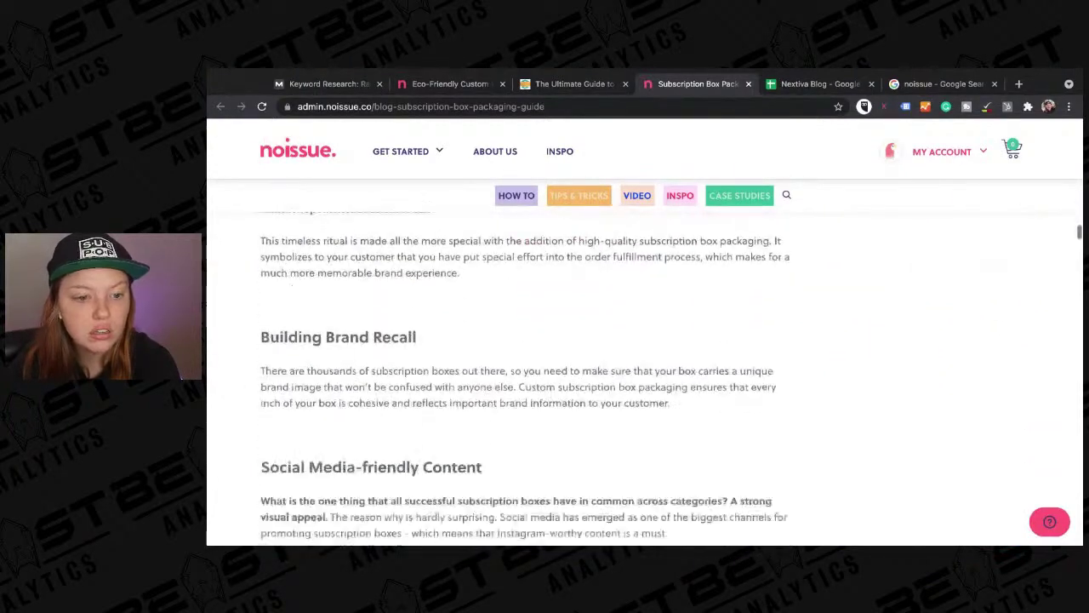
scroll(511, 366, down, 8)
scroll(511, 366, down, 12)
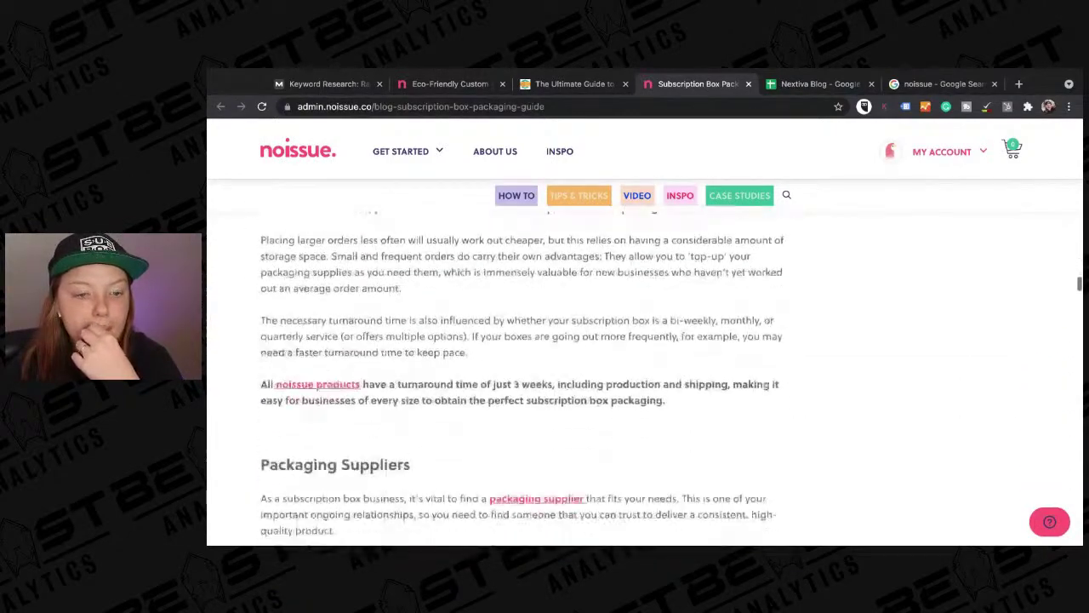
scroll(511, 366, down, 5)
scroll(526, 375, down, 5)
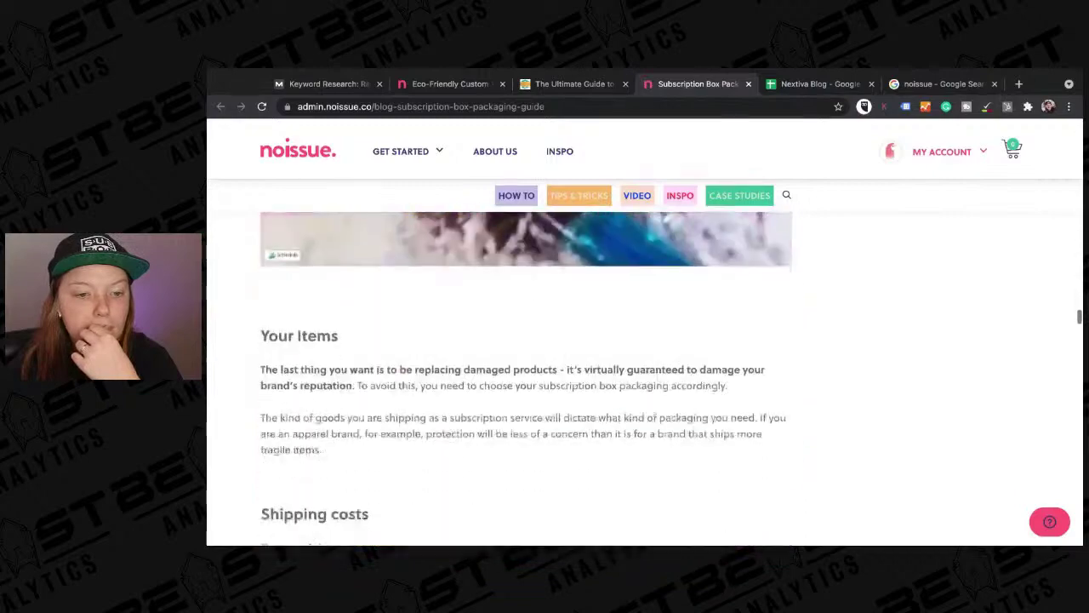
scroll(733, 145, down, 8)
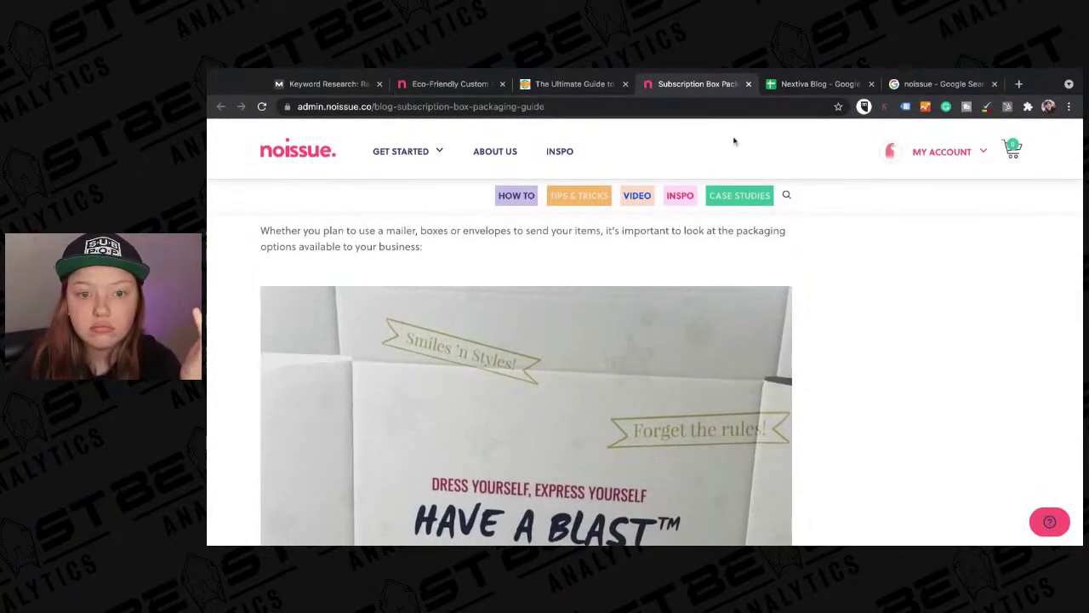
scroll(647, 321, down, 10)
scroll(647, 322, down, 15)
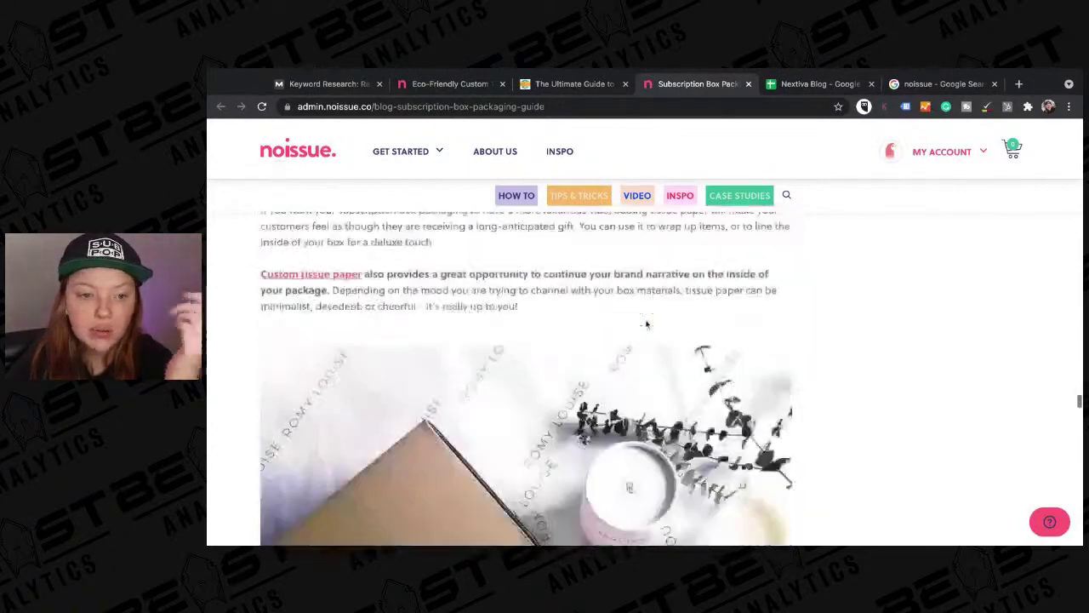
scroll(647, 340, down, 5)
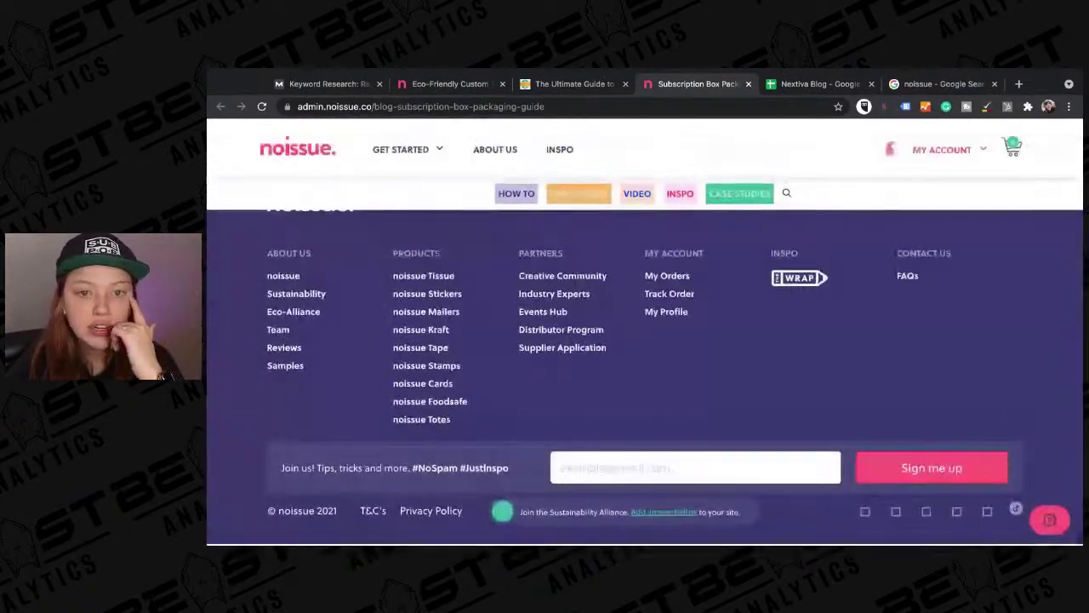
- Return to the Moz competitive keywords list and move its browser tab behind the noissue Tissue product page's tab
click(587, 85)
click(448, 85)
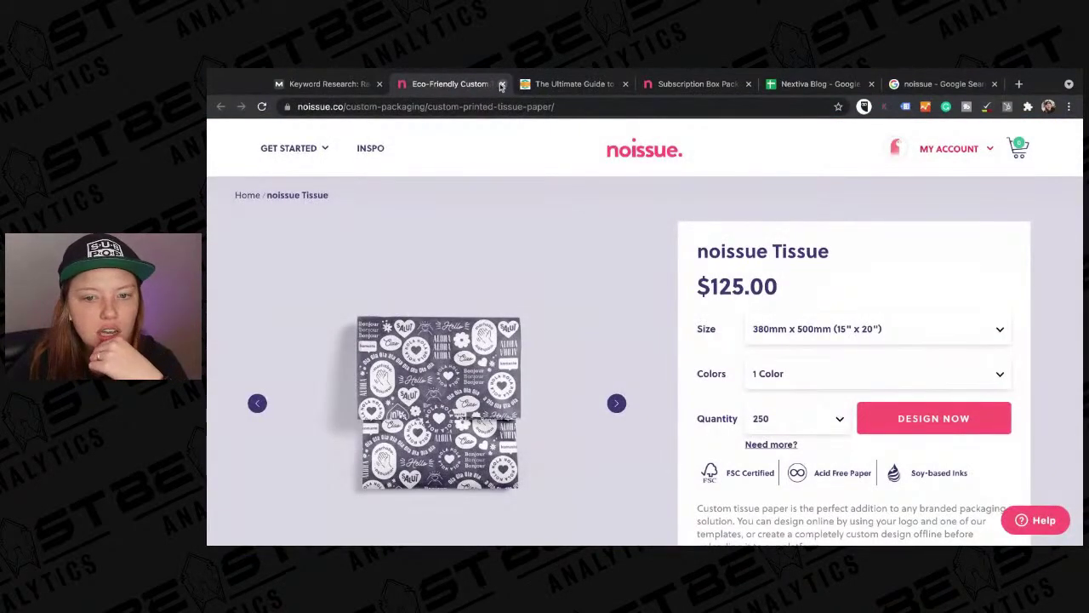
drag(298, 84, 426, 89)
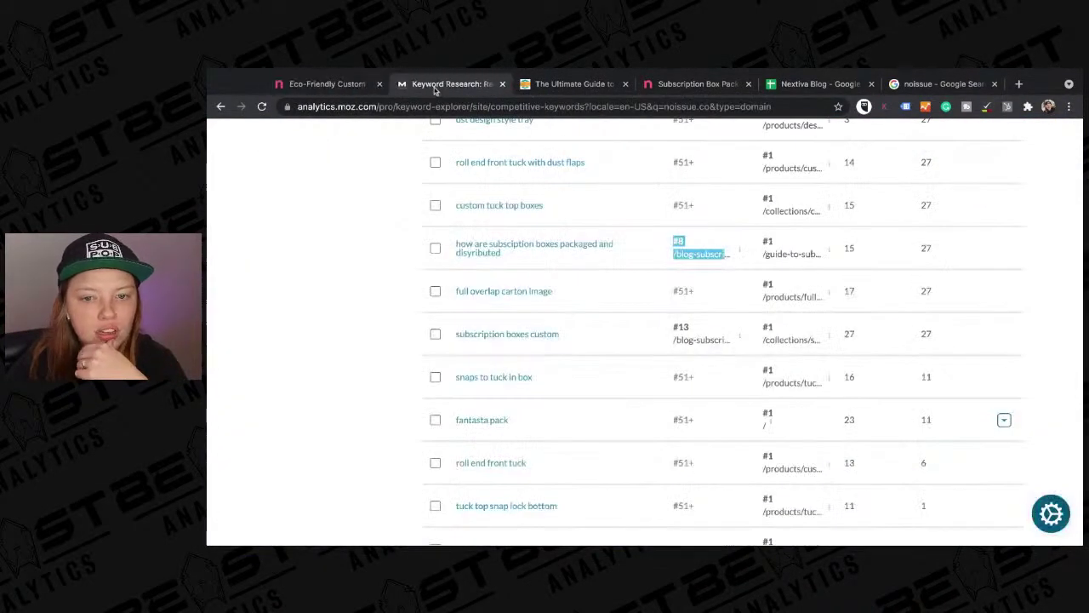
- Open the keyword overview for "how are subsciption boxes packaged and disyributed" and review its metrics, keyword suggestions and SERP summary
click(353, 318)
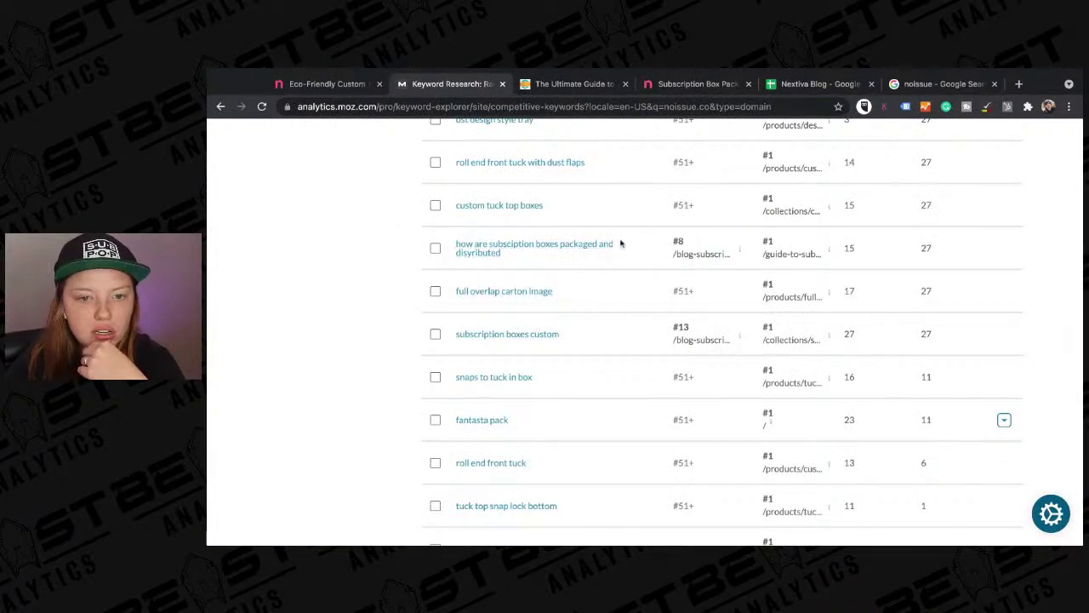
click(575, 248)
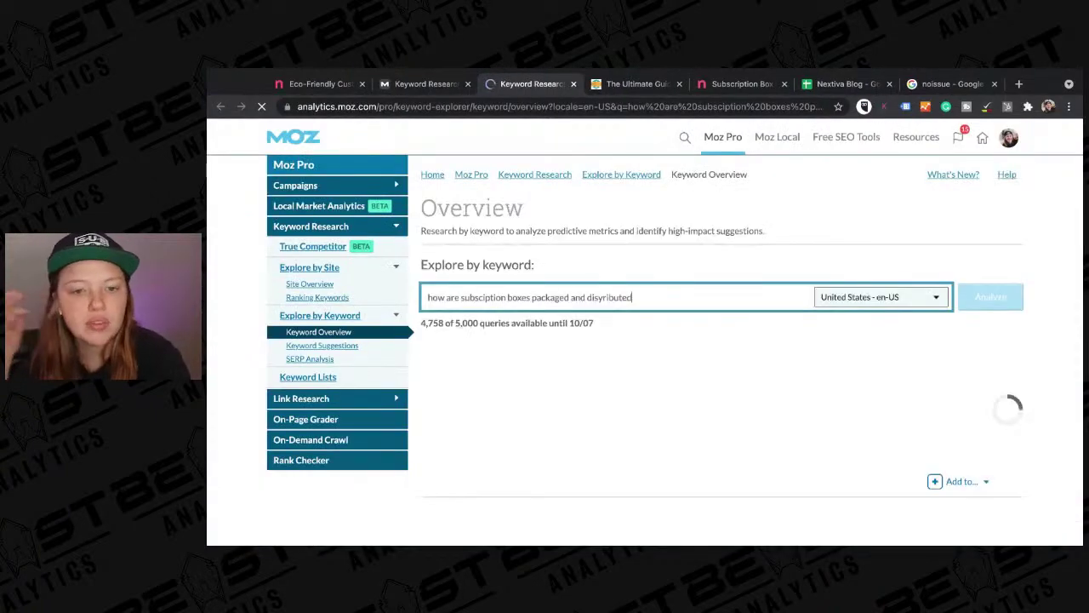
scroll(525, 263, down, 2)
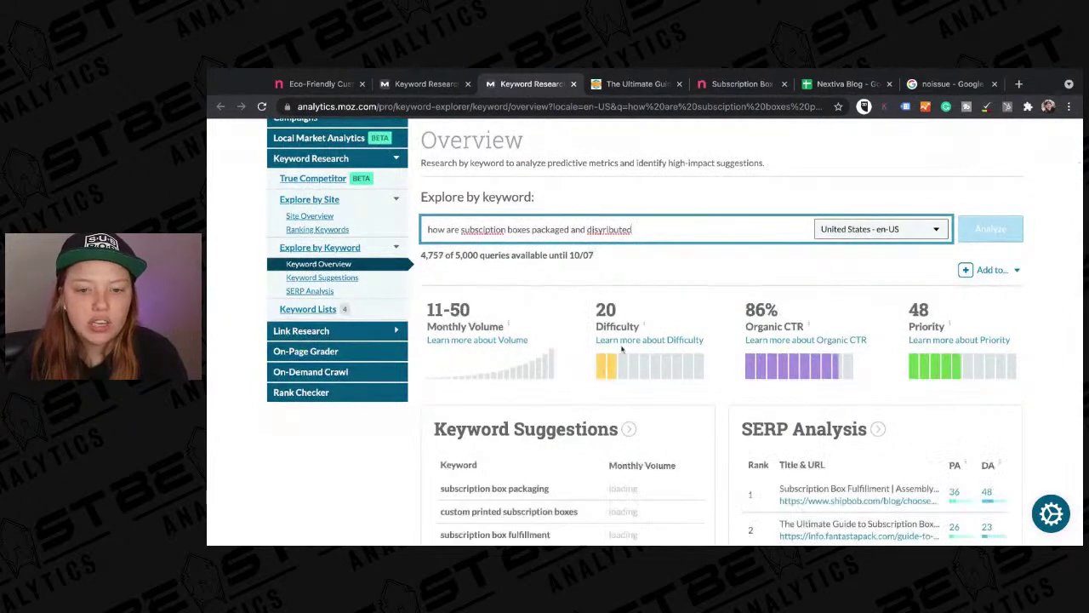
scroll(588, 375, down, 1)
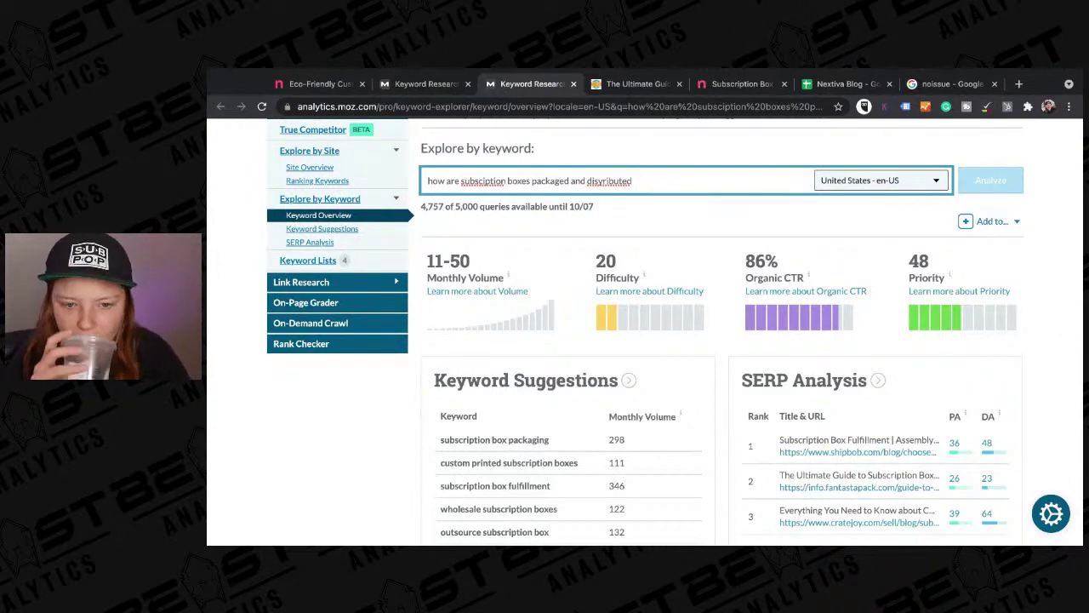
scroll(675, 332, down, 2)
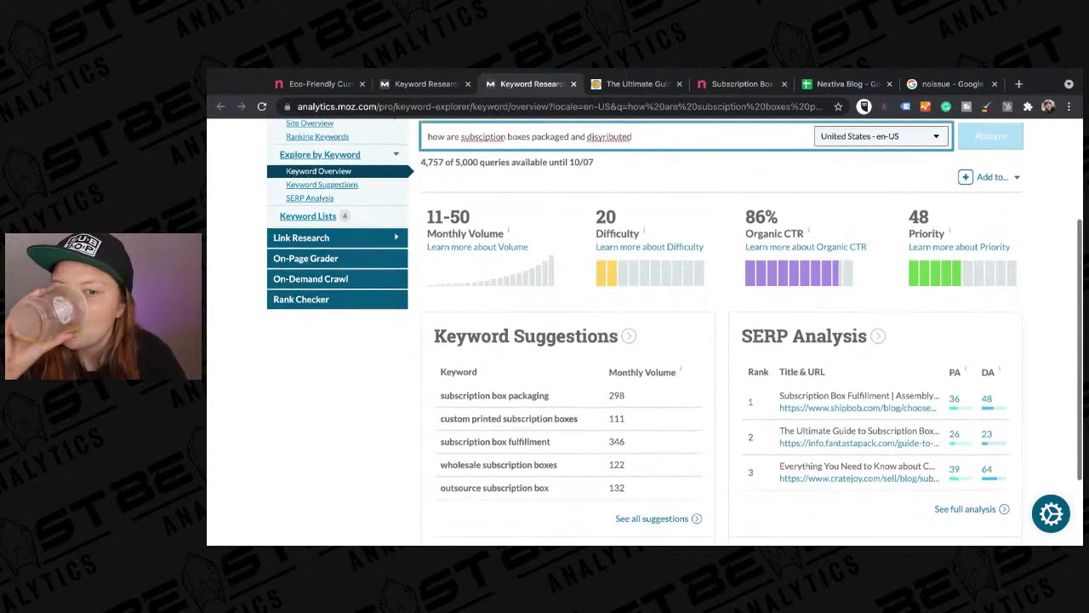
scroll(675, 332, down, 3)
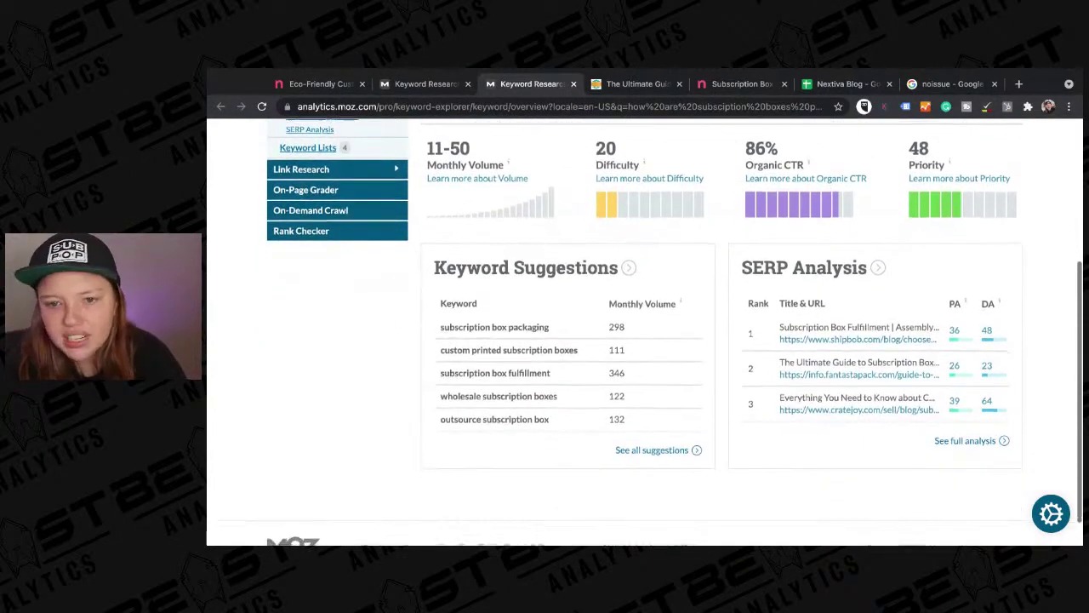
scroll(897, 257, up, 3)
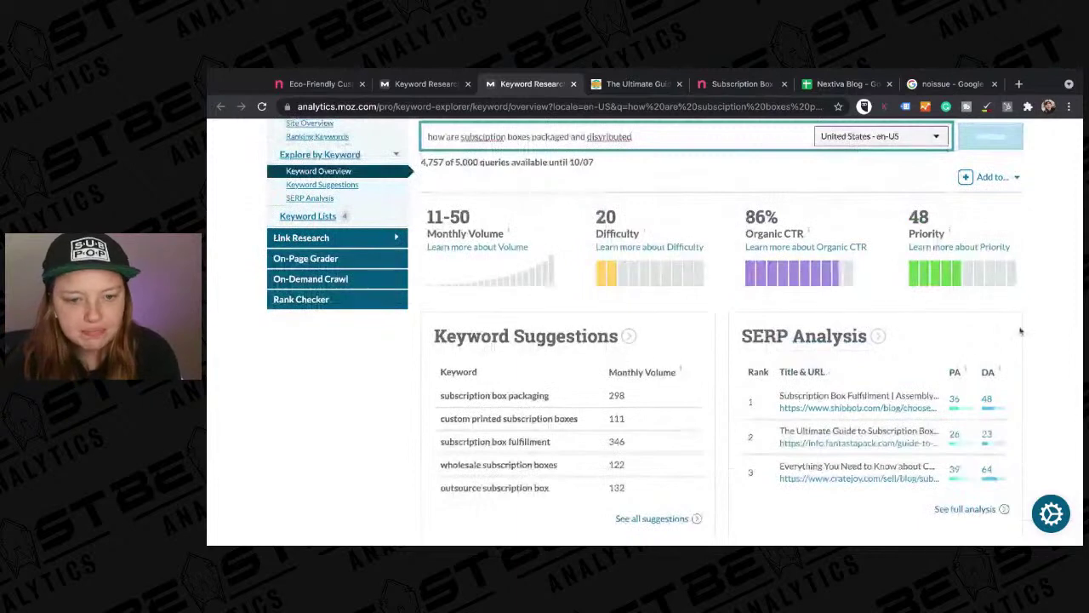
scroll(847, 359, up, 1)
scroll(846, 359, up, 2)
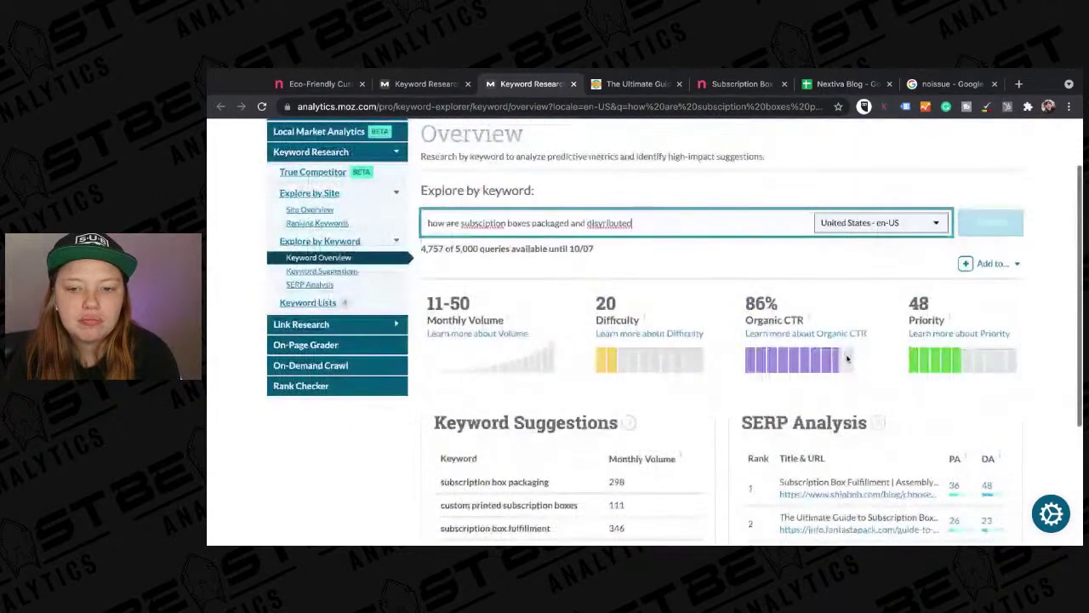
- Open the keyword's full SERP analysis and check the linking root domains of ShipBob's subscription box fulfillment page
scroll(834, 298, down, 5)
click(809, 238)
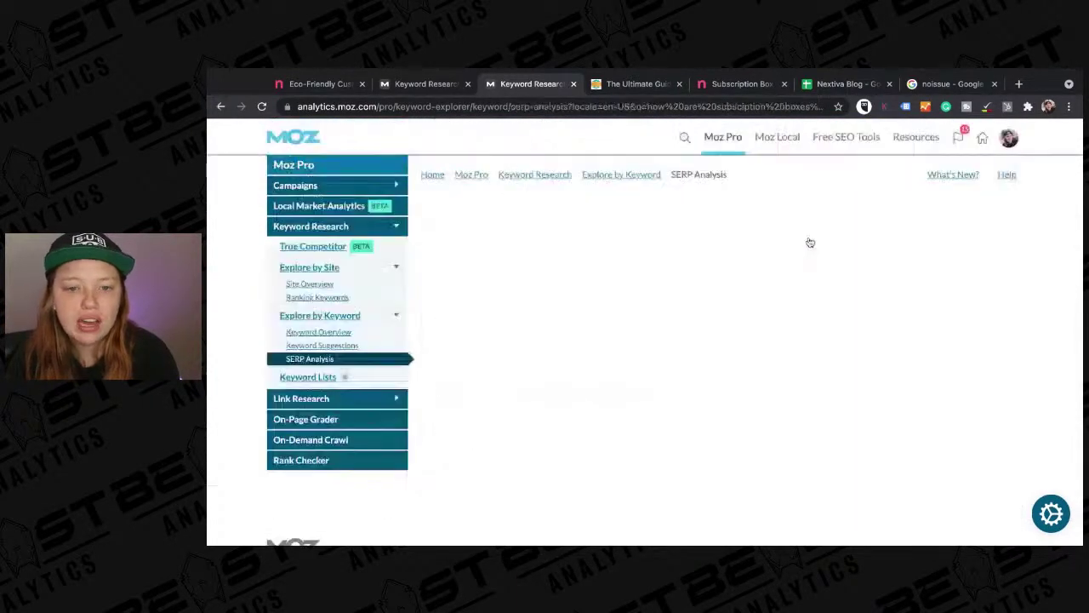
scroll(808, 241, down, 2)
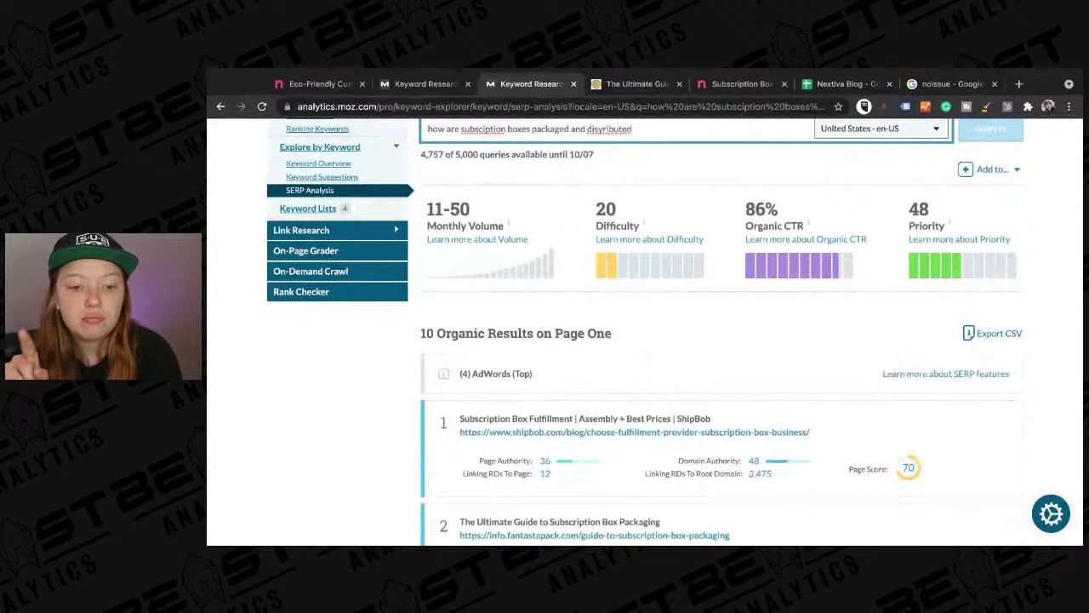
scroll(644, 330, up, 1)
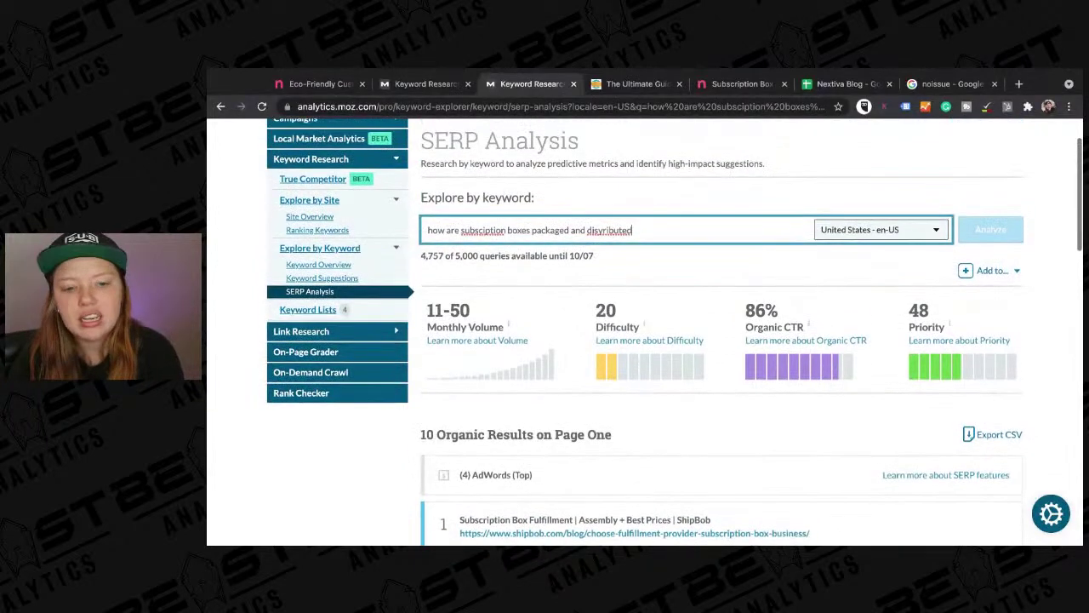
scroll(644, 332, down, 1)
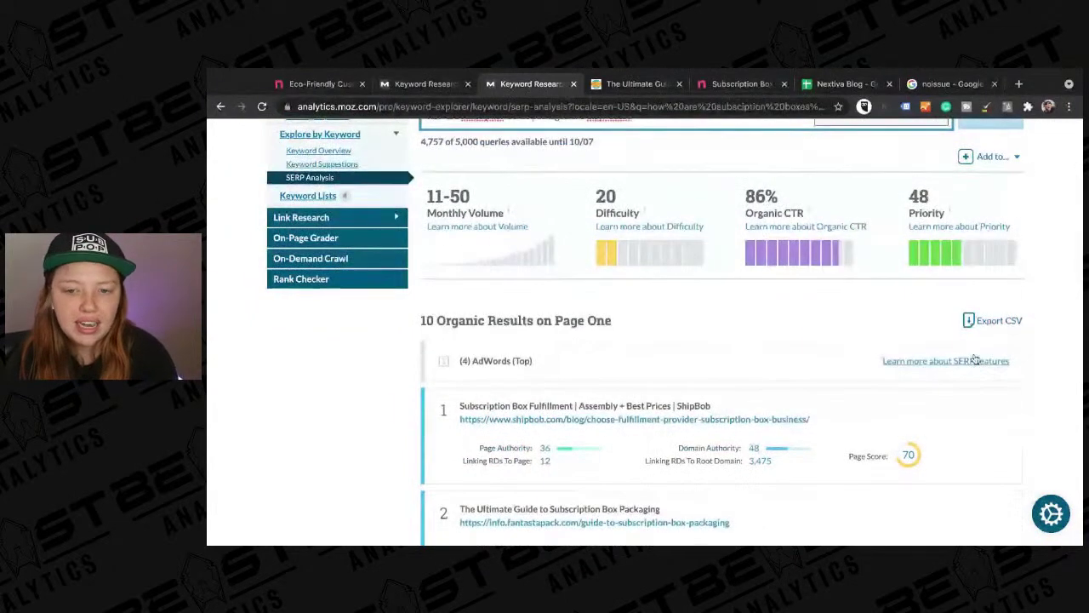
scroll(757, 364, down, 1)
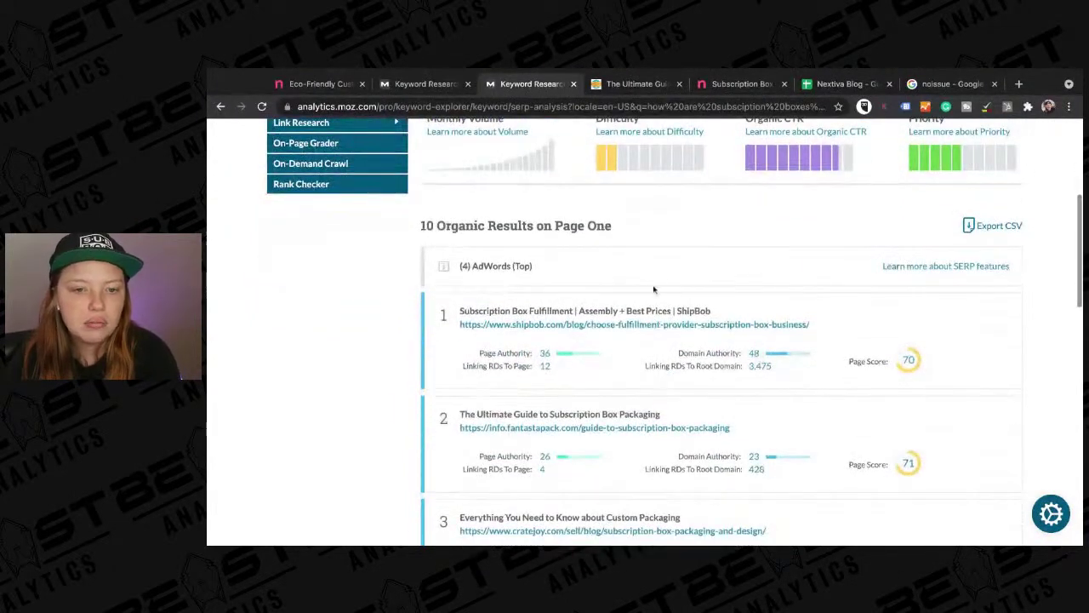
scroll(533, 361, down, 1)
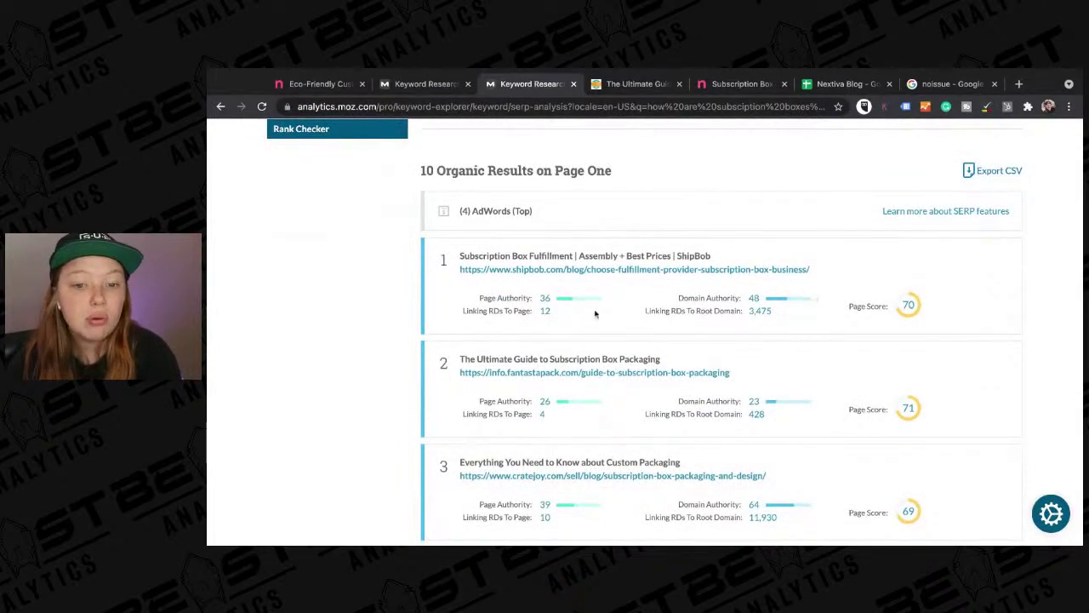
mouse_move(594, 314)
mouse_down()
mouse_move(459, 254)
mouse_move(478, 298)
mouse_move(465, 311)
mouse_up()
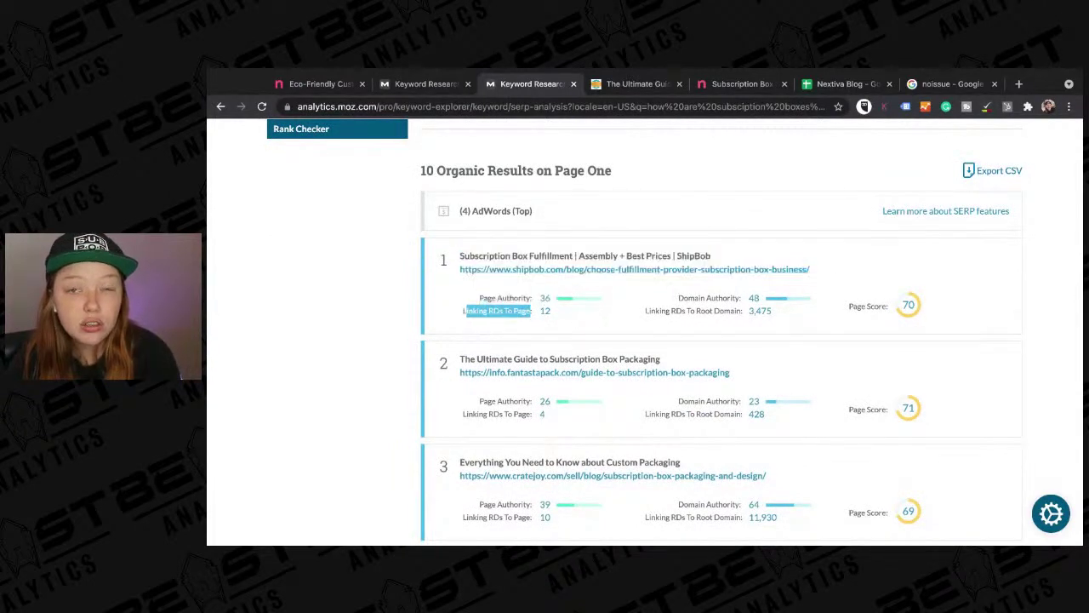
click(465, 312)
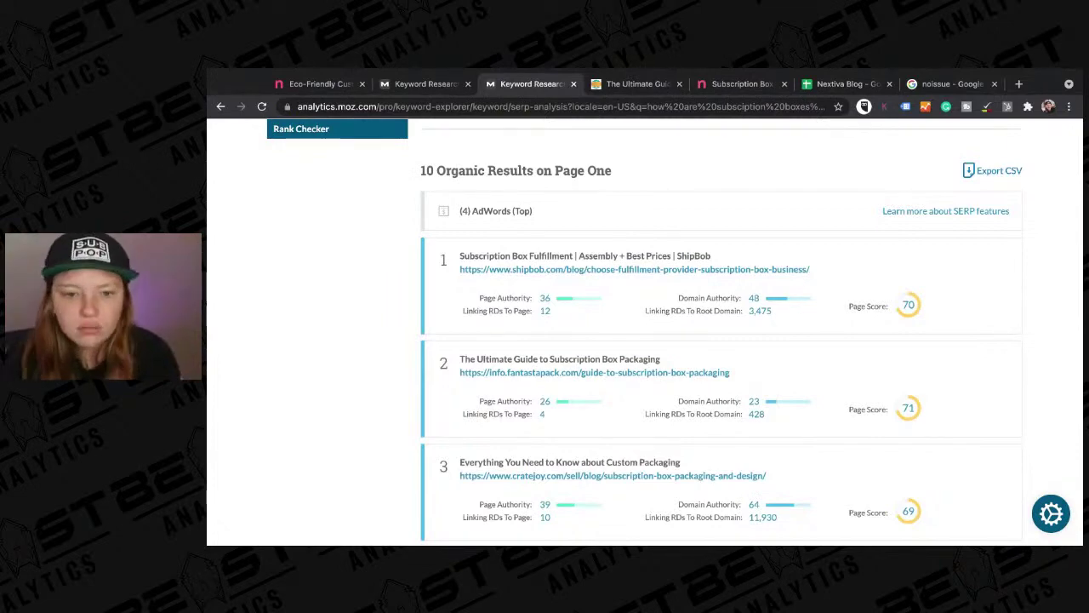
- Compare the authority scores and linking domains of the top organic results, focusing on Fantastapack's subscription box packaging guide
scroll(181, 376, down, 2)
scroll(180, 376, down, 3)
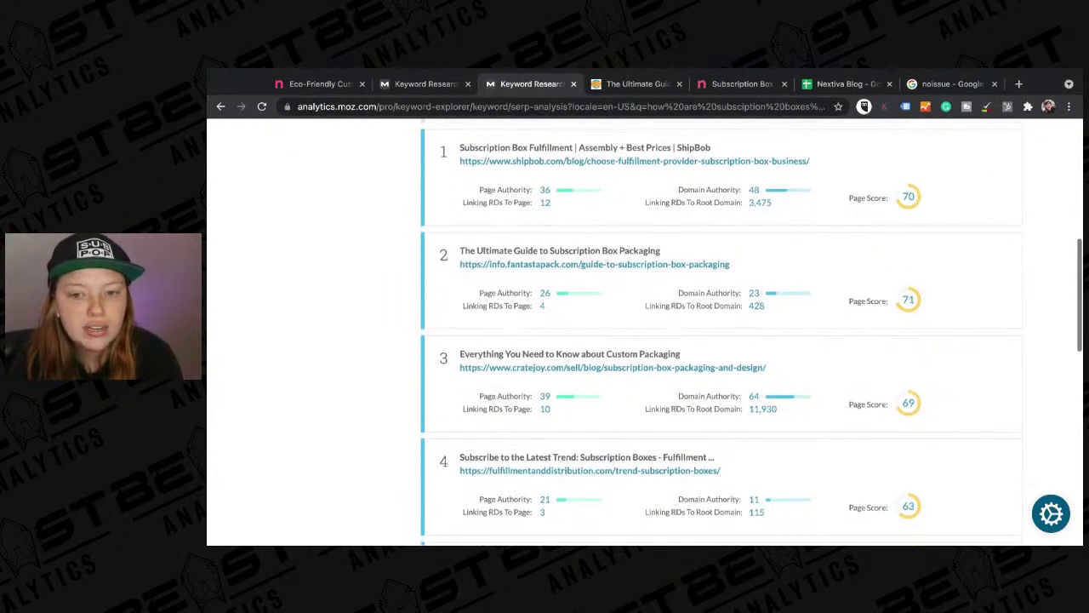
scroll(722, 332, up, 2)
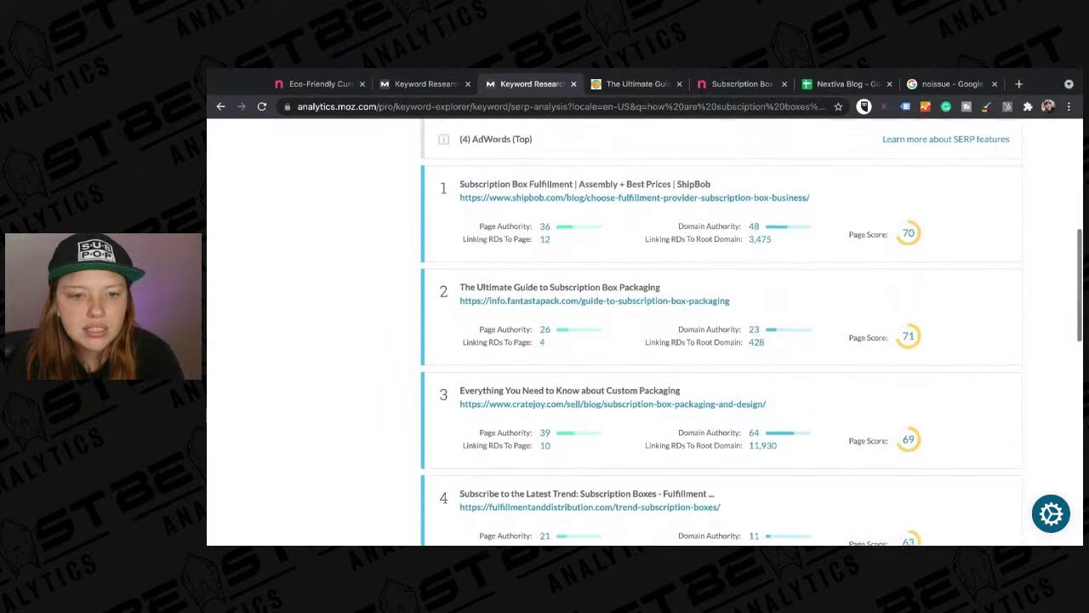
scroll(721, 340, down, 1)
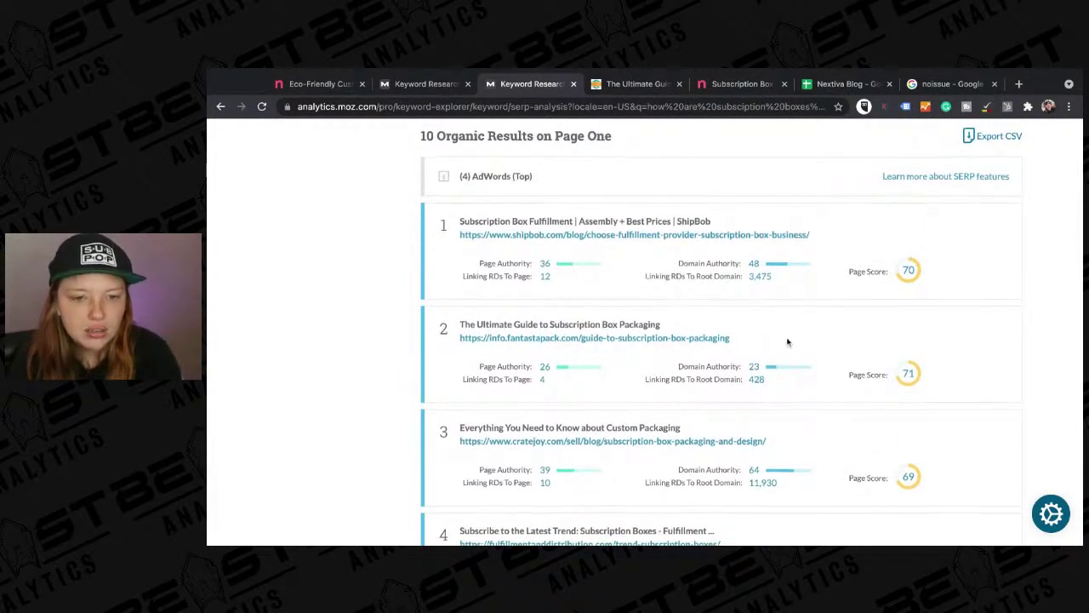
scroll(559, 366, down, 1)
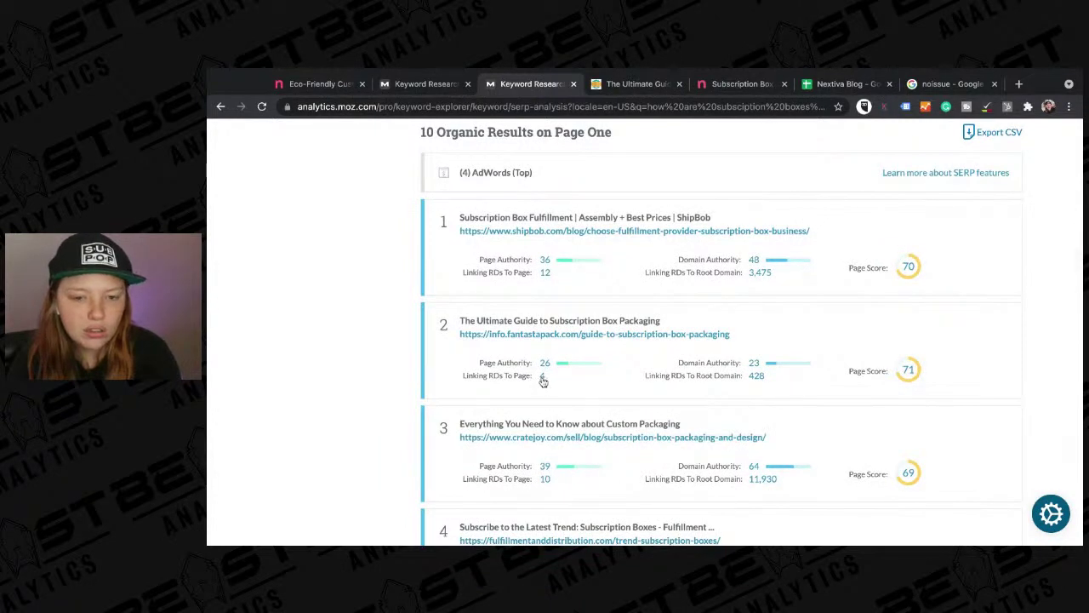
scroll(547, 382, down, 1)
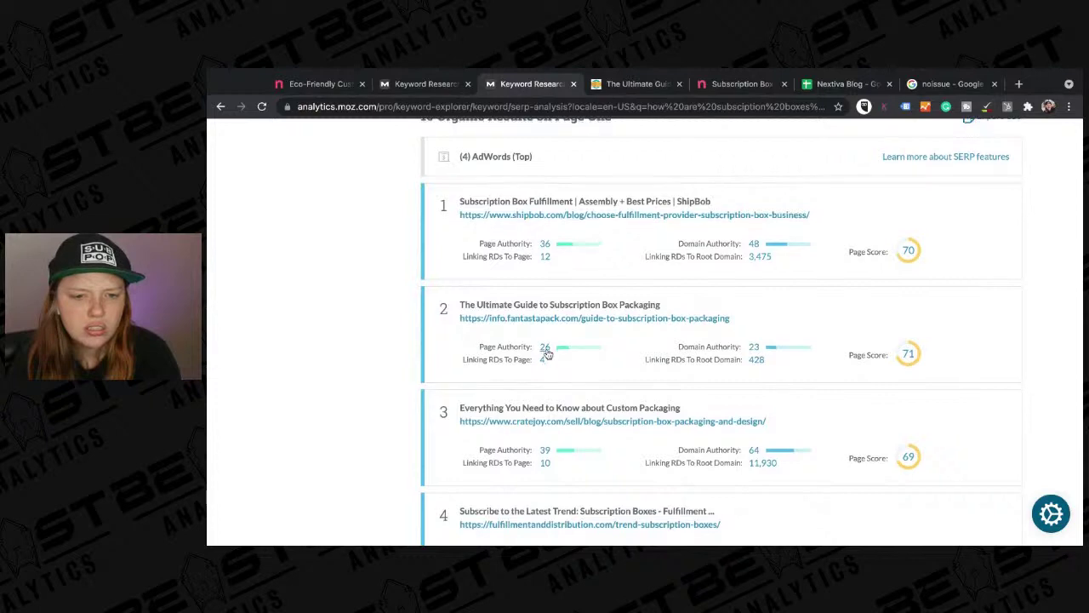
- Check the page authority and linking root domains of noissue's design guide and the organic results ranked below it
scroll(546, 353, down, 3)
scroll(553, 455, down, 2)
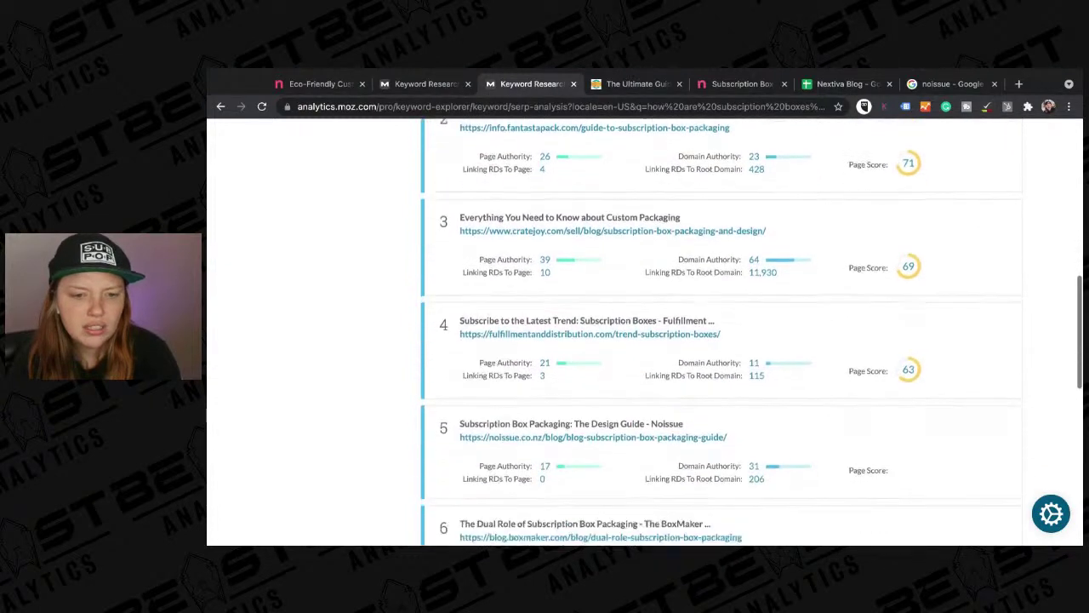
drag(531, 455, 487, 454)
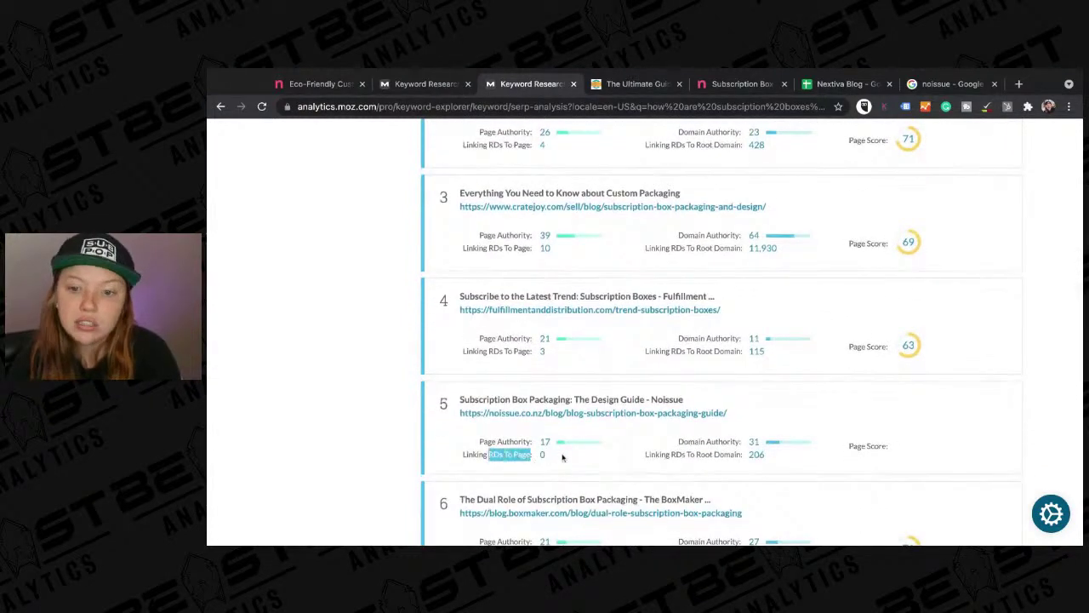
click(491, 454)
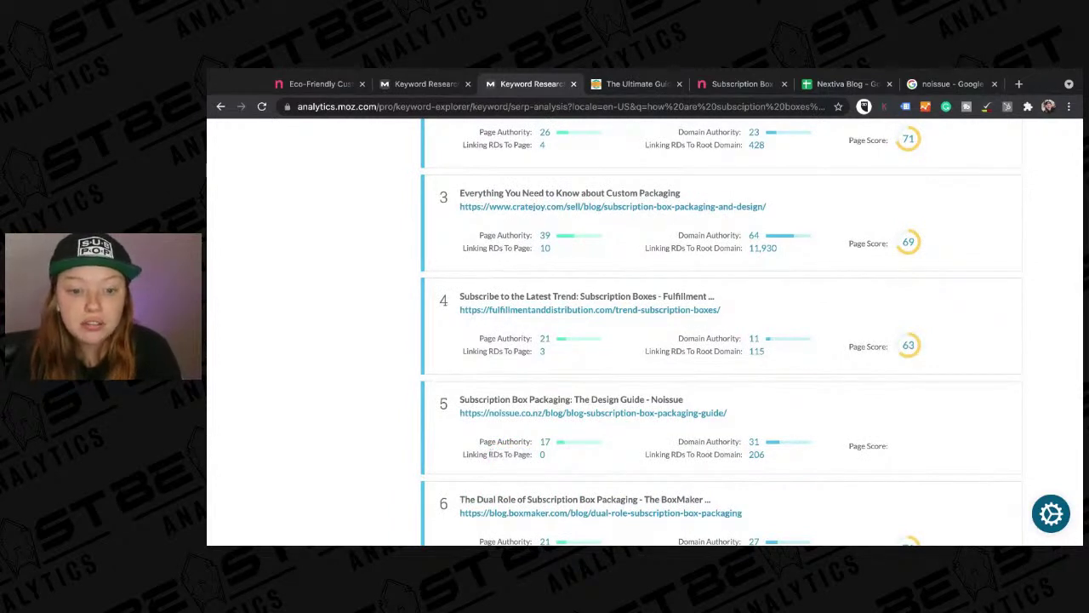
scroll(491, 453, up, 1)
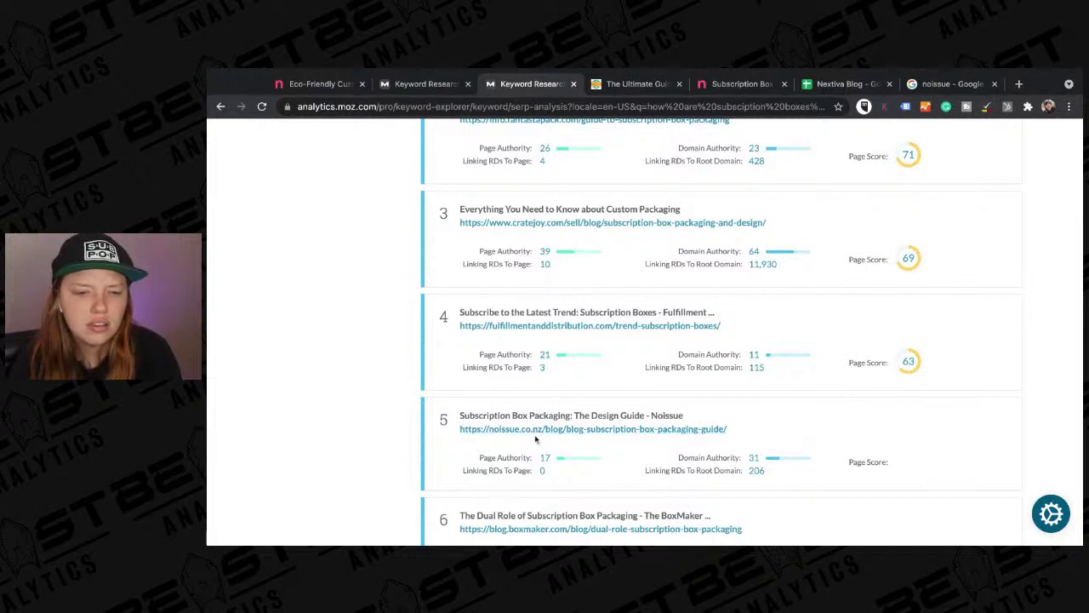
scroll(525, 458, down, 2)
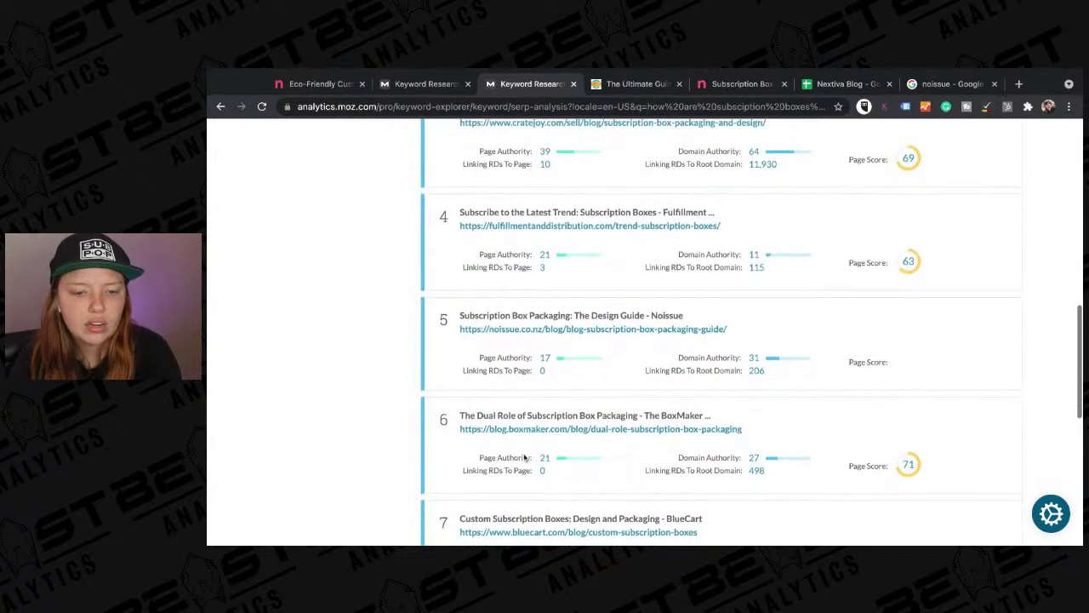
scroll(525, 457, down, 4)
- Open the linking domains report for Fantastapack's subscription box packaging guide from its organic result and review the listed root domains
scroll(525, 457, up, 5)
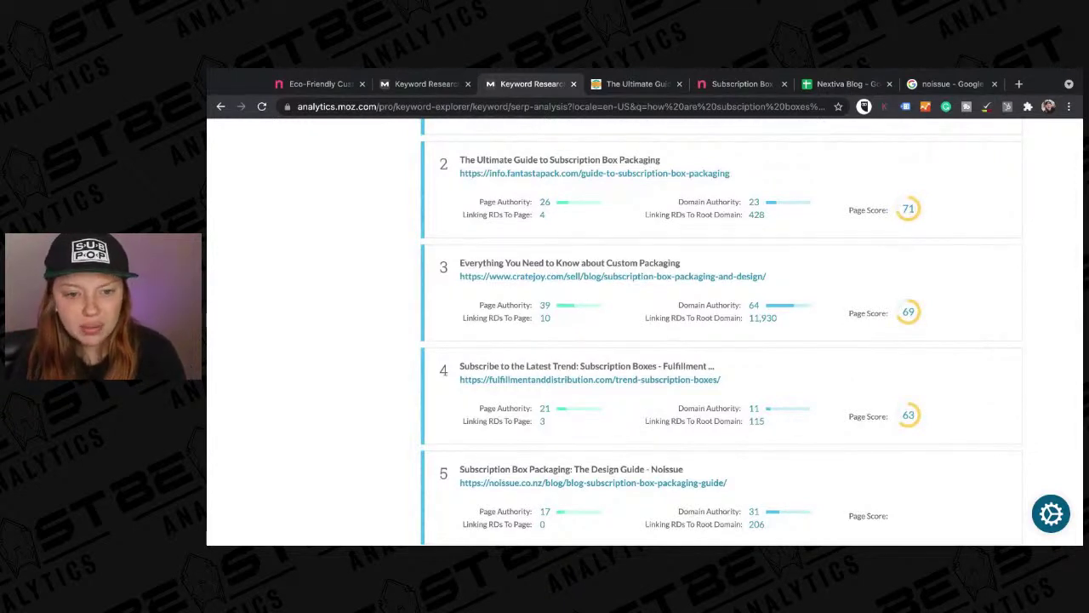
scroll(721, 330, up, 1)
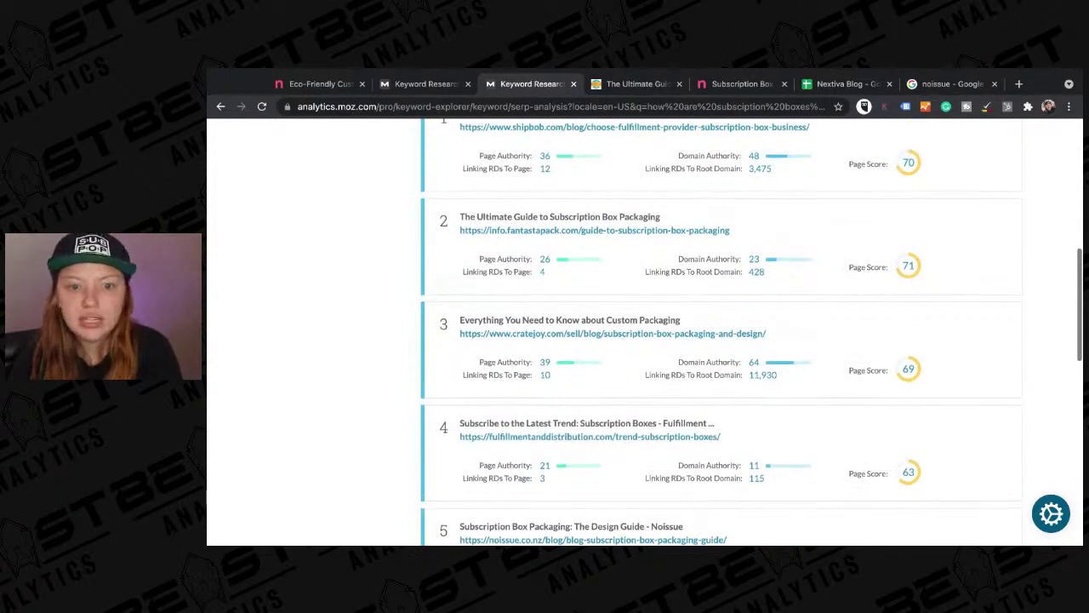
scroll(721, 331, up, 1)
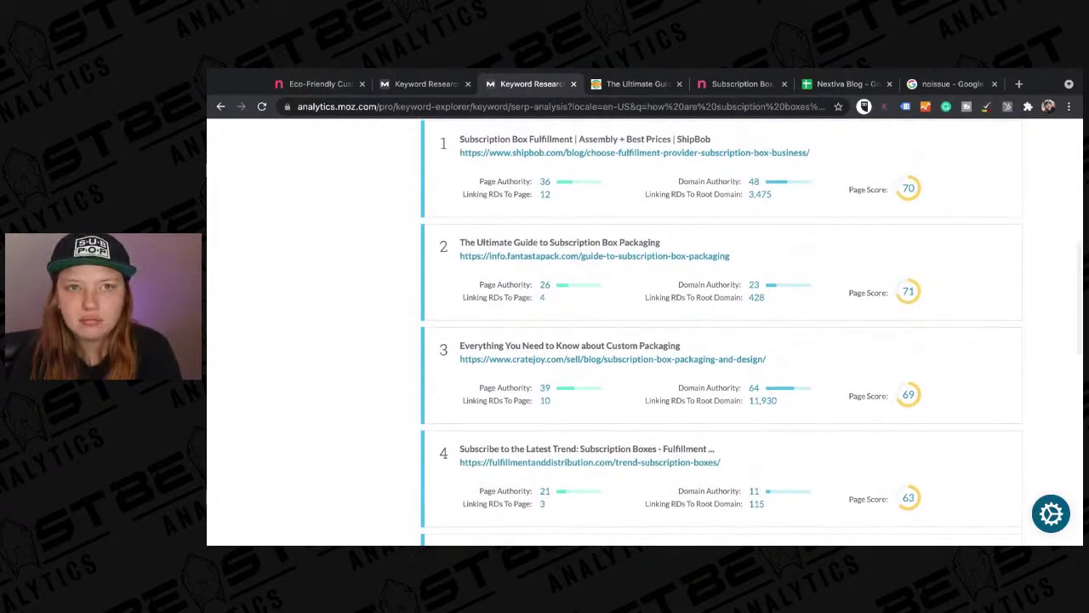
scroll(722, 330, up, 1)
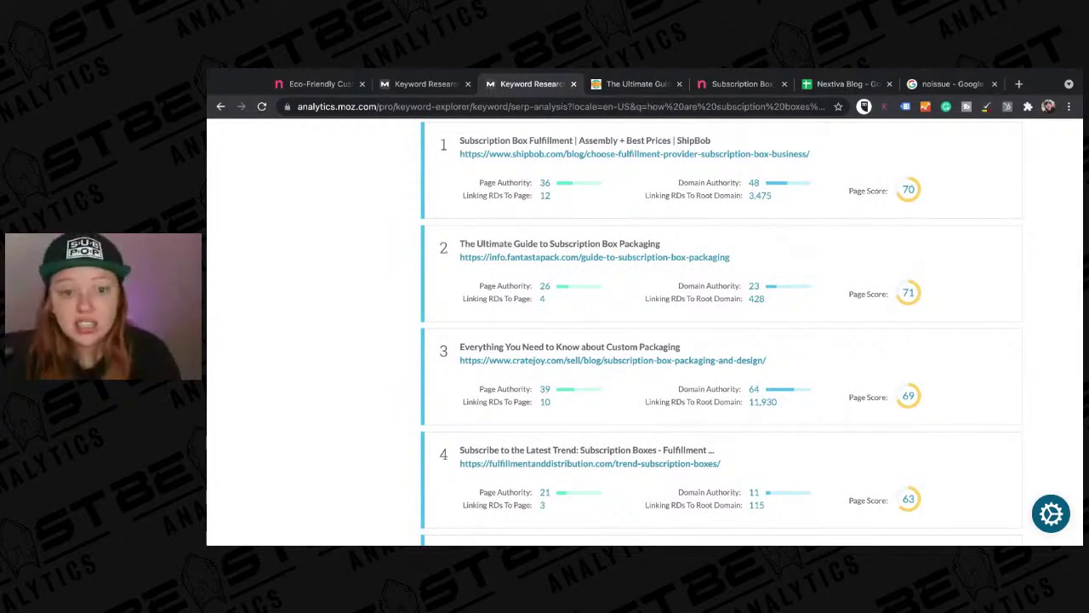
click(542, 298)
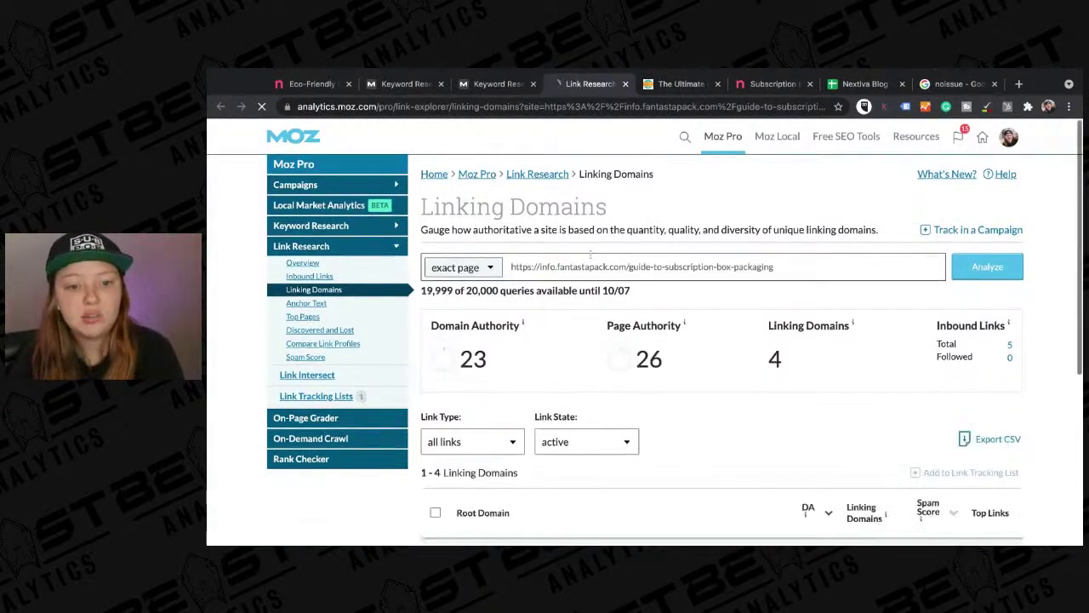
scroll(593, 493, down, 1)
scroll(593, 492, down, 3)
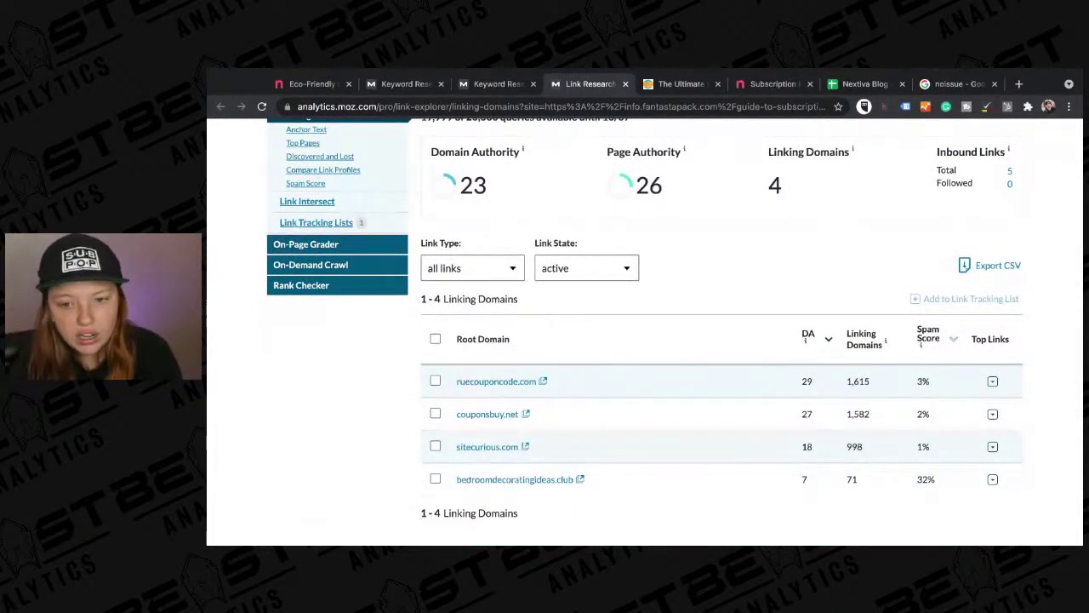
- Expand the top links from ruecouponcode.com and examine them along with the remaining linking domains
click(993, 381)
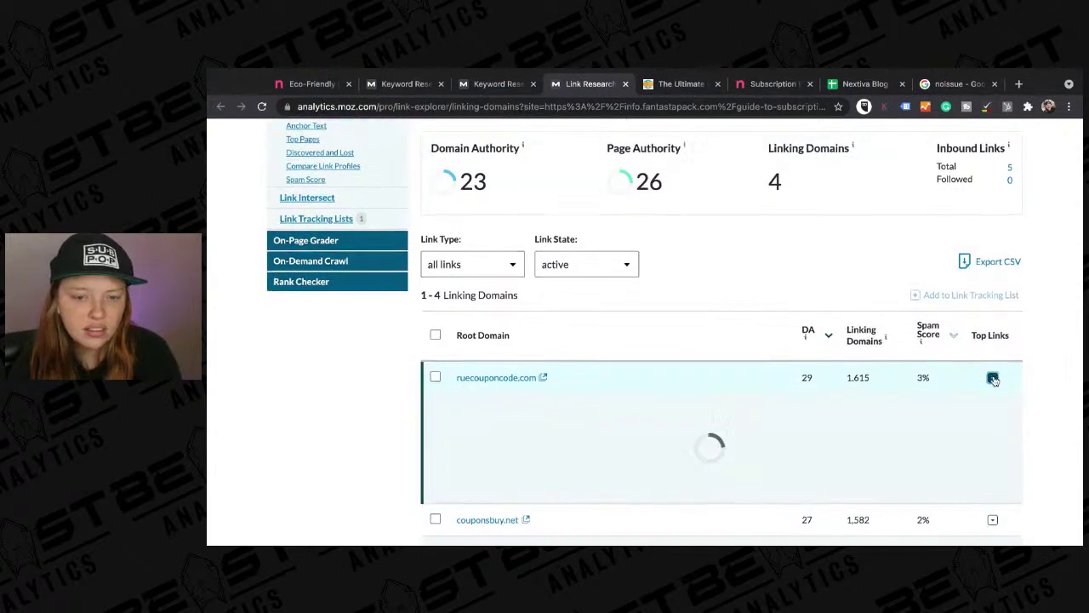
scroll(993, 381, down, 1)
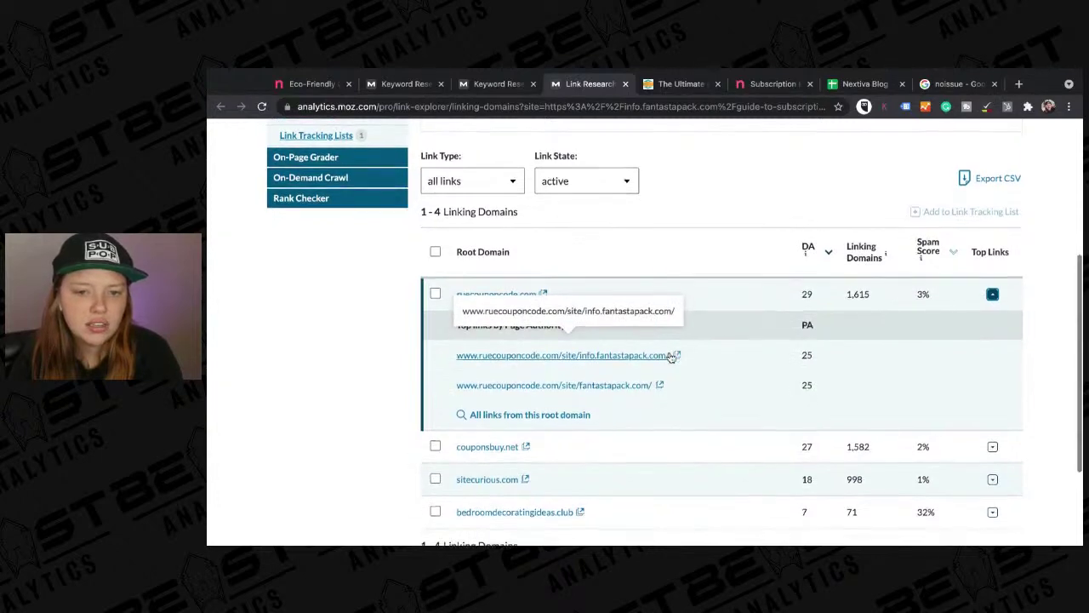
scroll(661, 384, down, 1)
scroll(661, 384, down, 2)
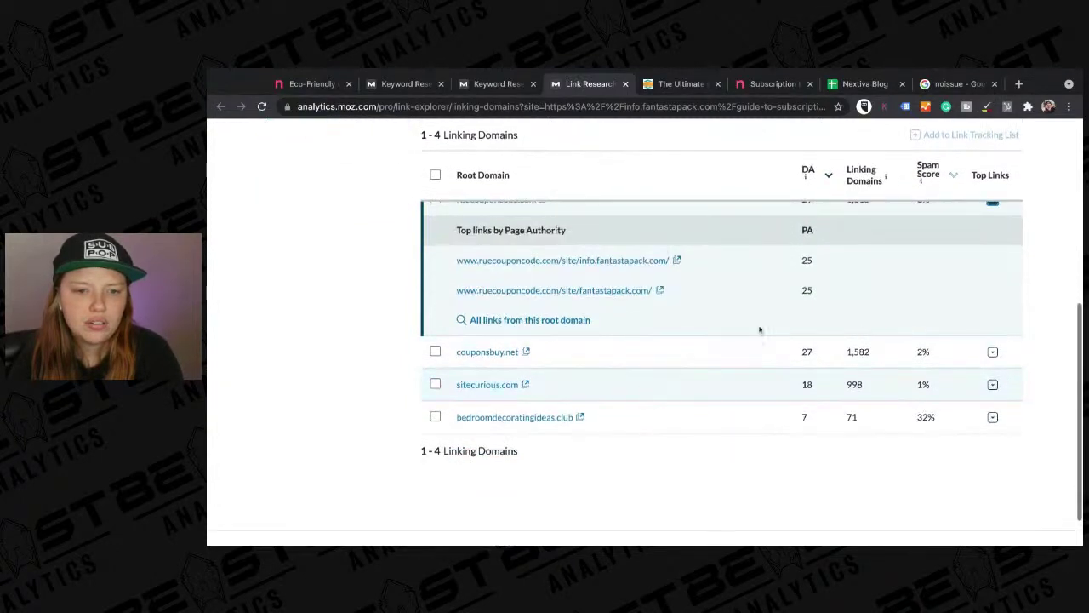
- Inspect the top links from sitecurious.com and bedroomdecoratingideas.club, and collapse all expanded domain details
click(992, 385)
scroll(992, 386, down, 3)
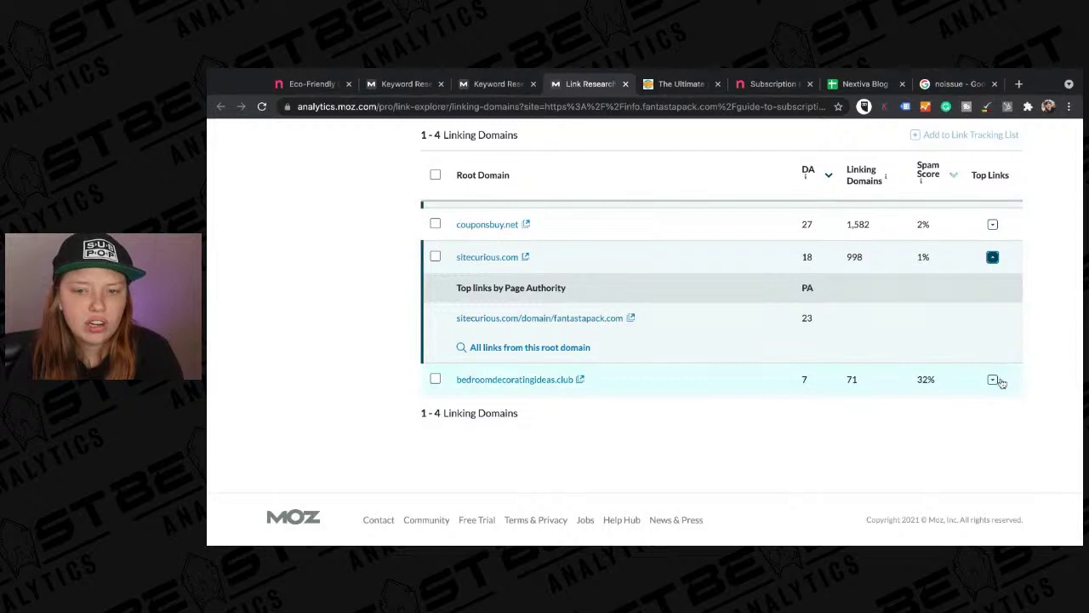
click(993, 381)
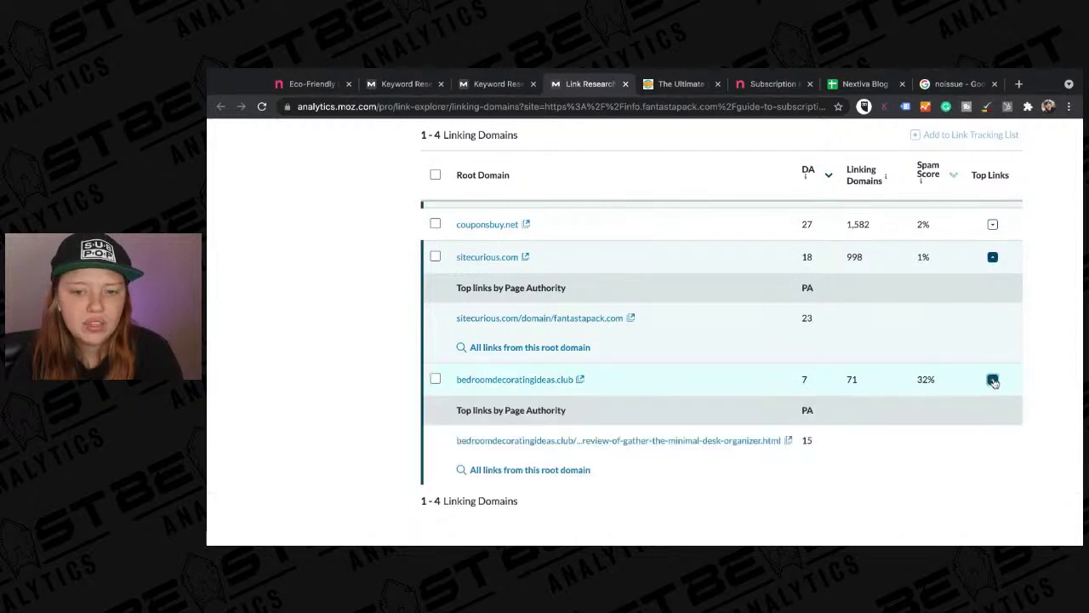
click(993, 380)
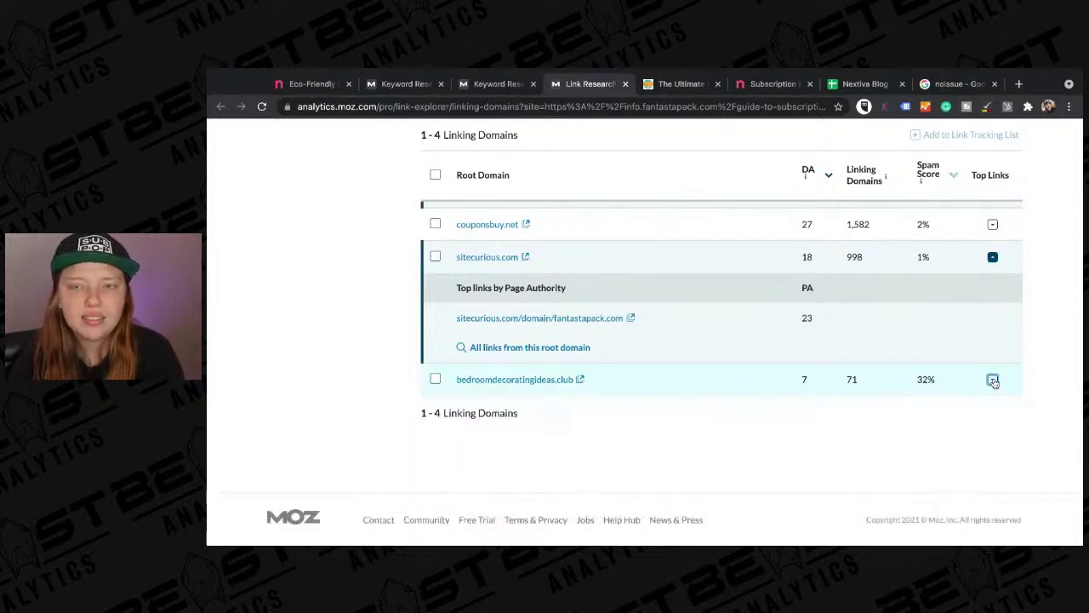
click(993, 257)
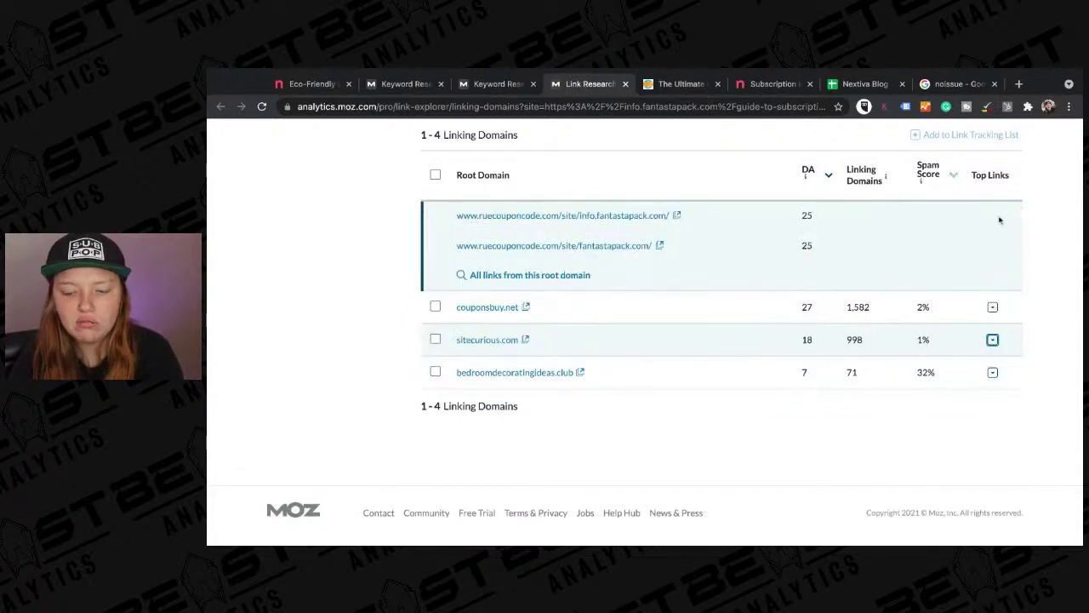
click(992, 208)
scroll(994, 212, up, 3)
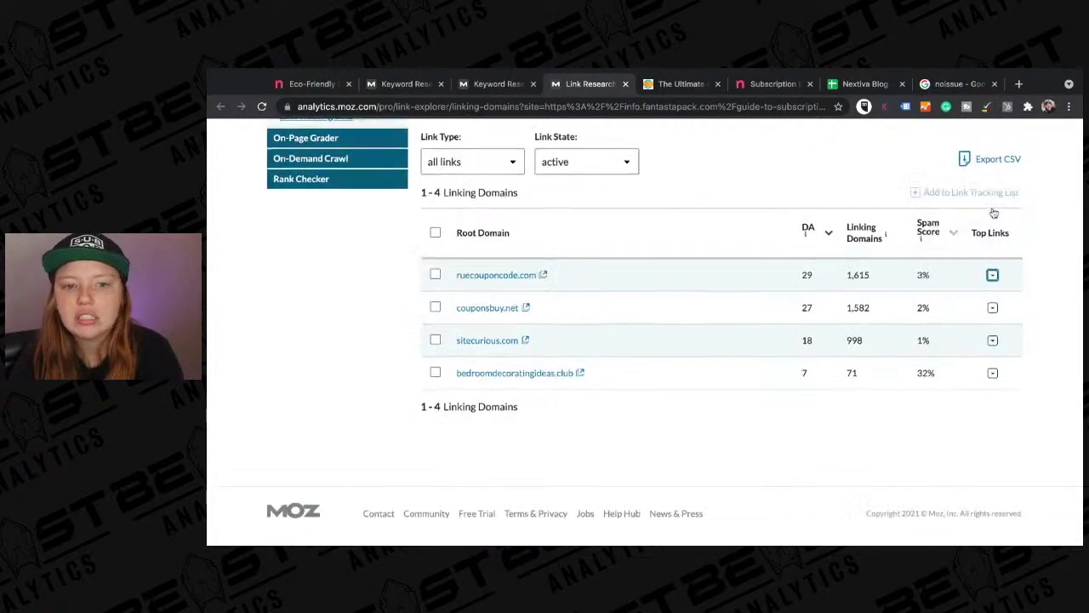
scroll(994, 213, up, 2)
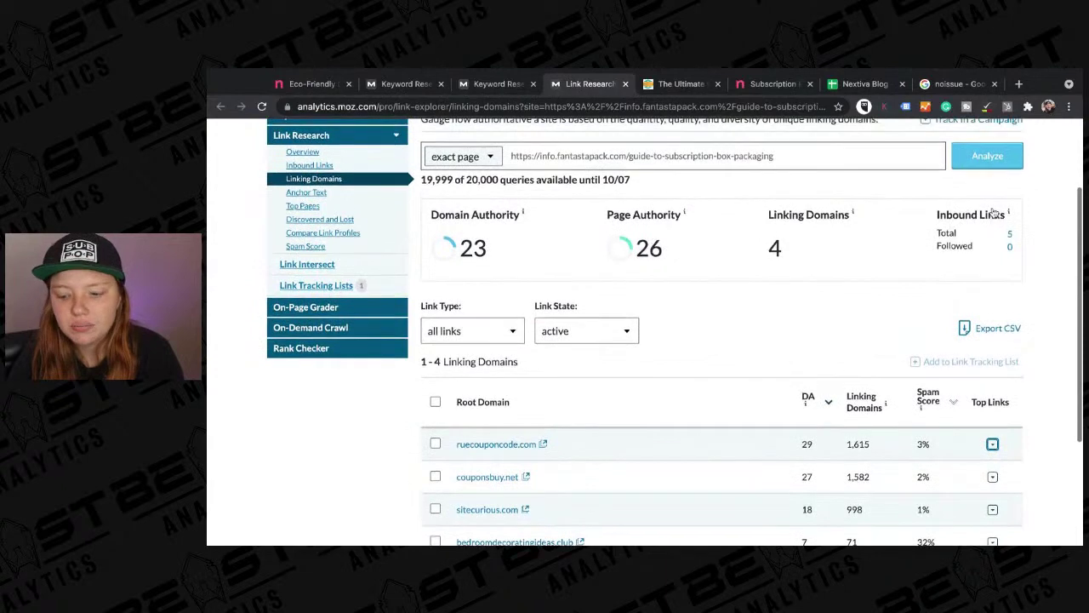
scroll(994, 213, up, 2)
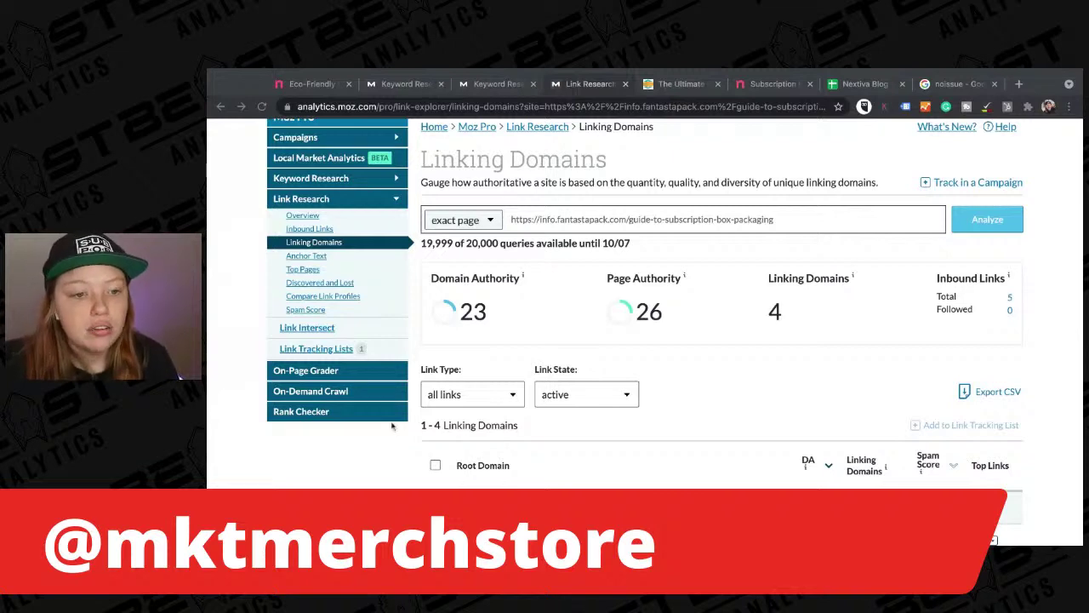
- Recheck the top links from ruecouponcode.com and close the linking domains report for Fantastapack's guide
scroll(558, 437, down, 3)
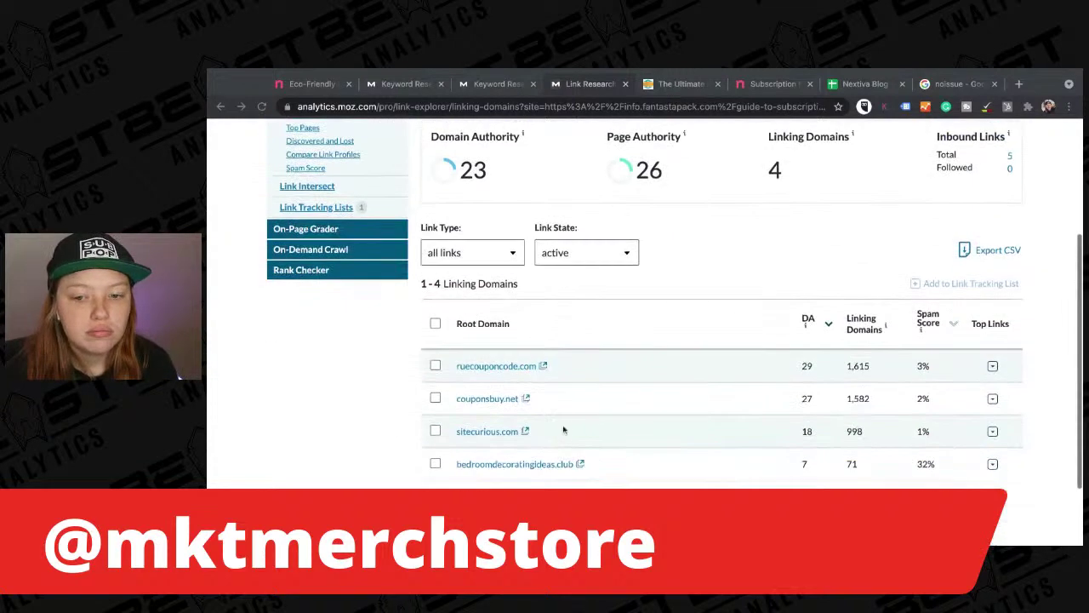
click(994, 366)
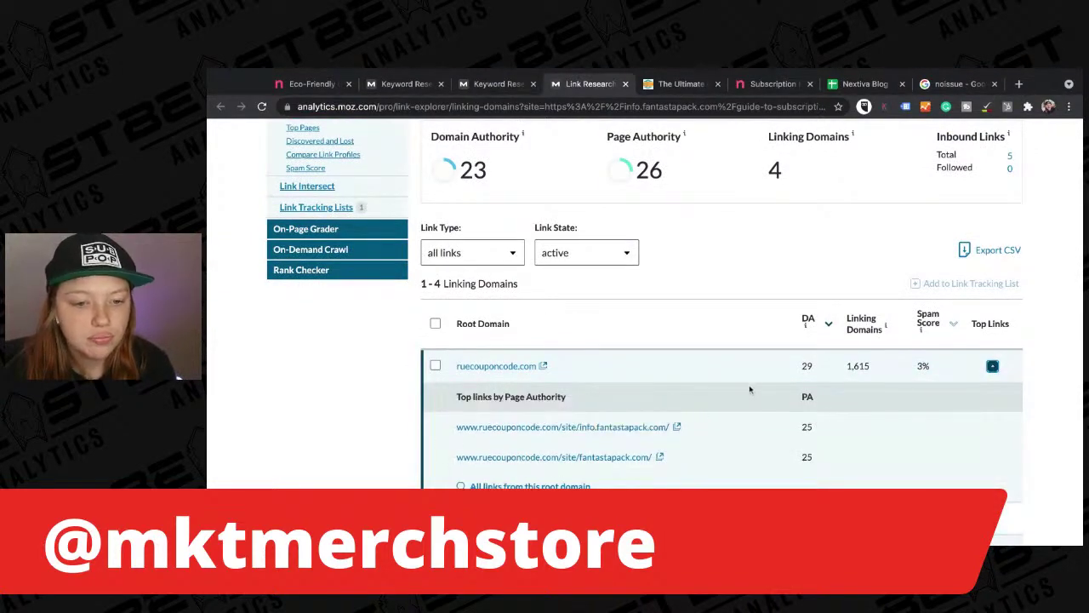
scroll(750, 390, up, 2)
scroll(750, 389, up, 3)
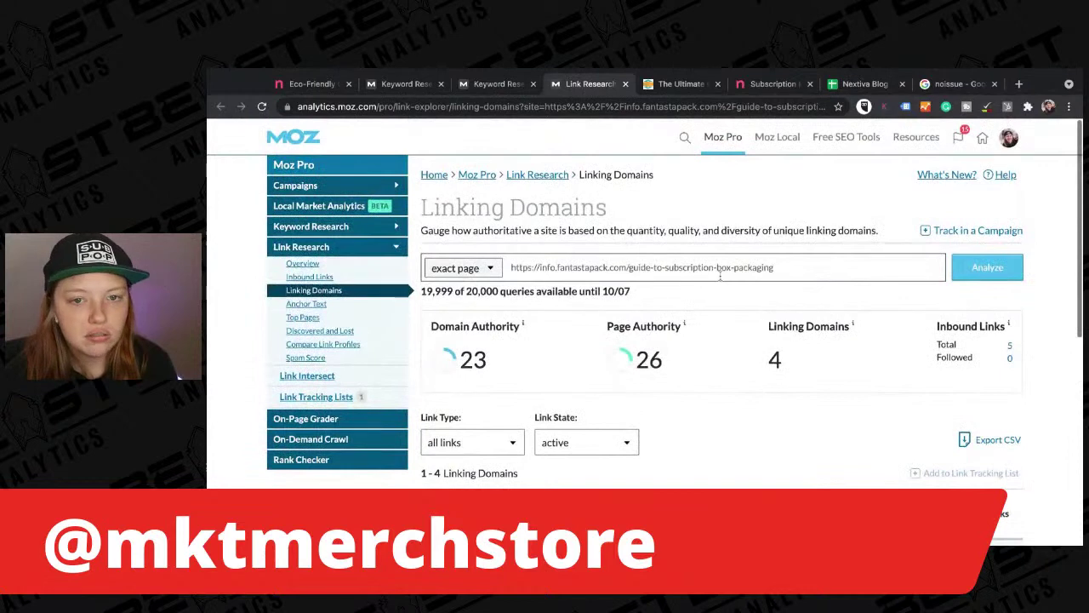
click(625, 83)
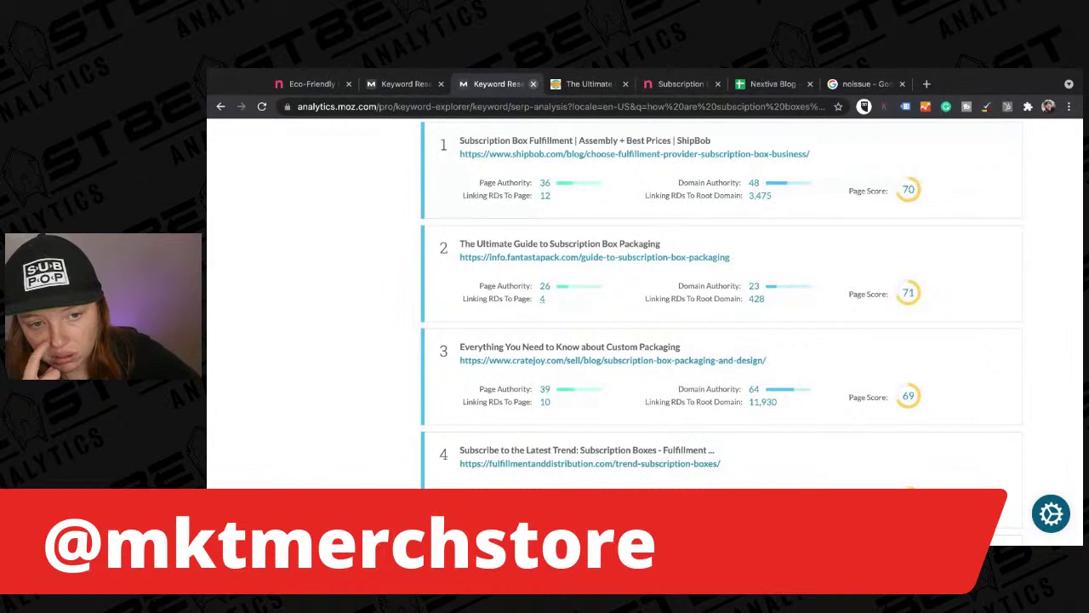
- Review noissue's design guide in the SERP analysis, and close that analysis and Fantastapack's guide to return to the ranking keywords comparison
scroll(490, 383, down, 3)
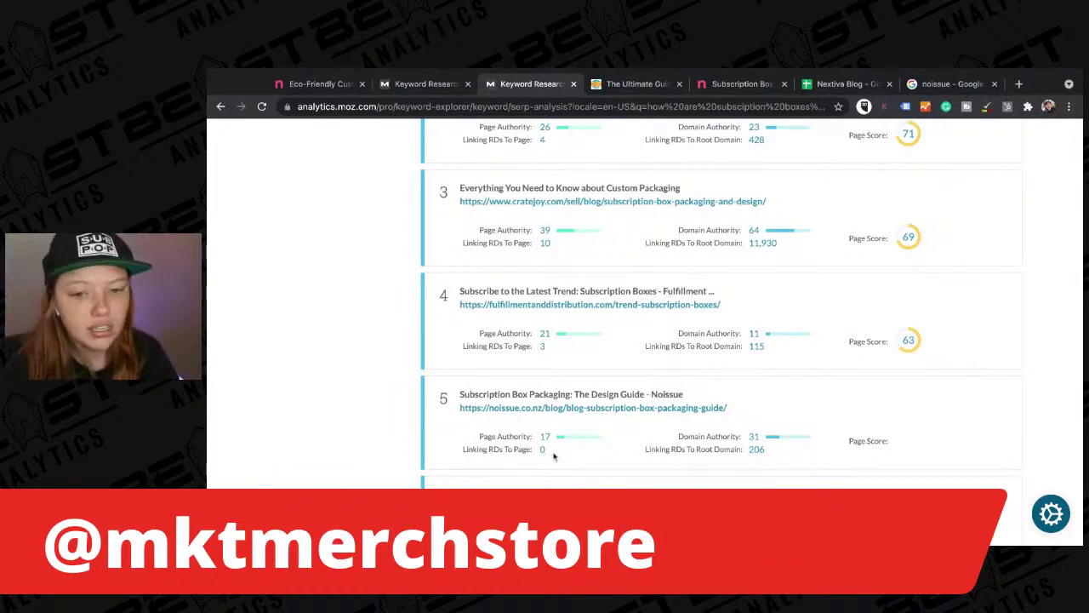
scroll(511, 320, up, 3)
scroll(511, 320, up, 5)
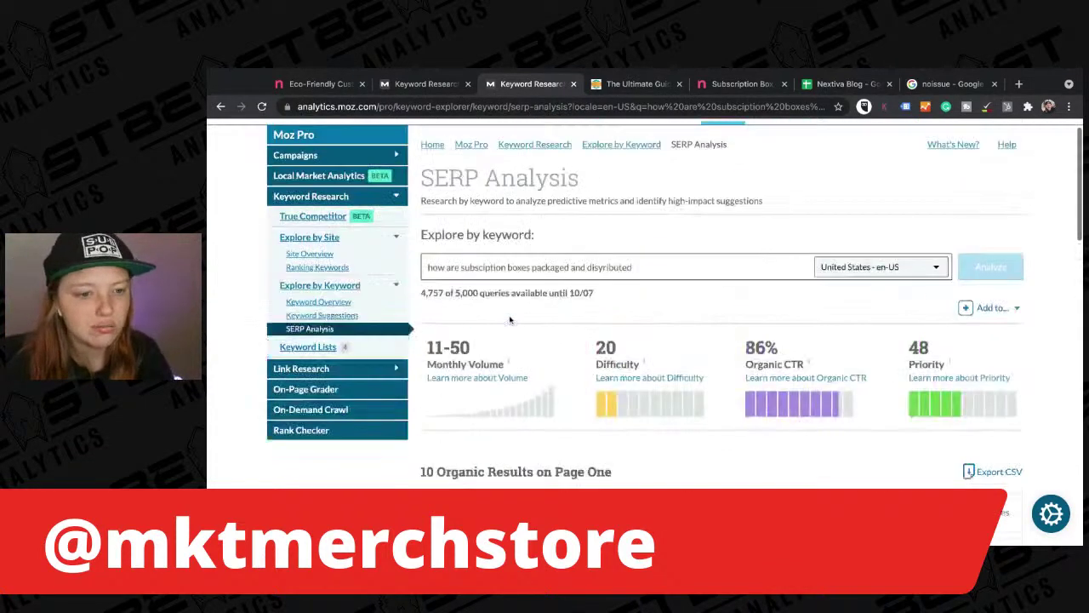
click(573, 84)
click(573, 84)
click(434, 85)
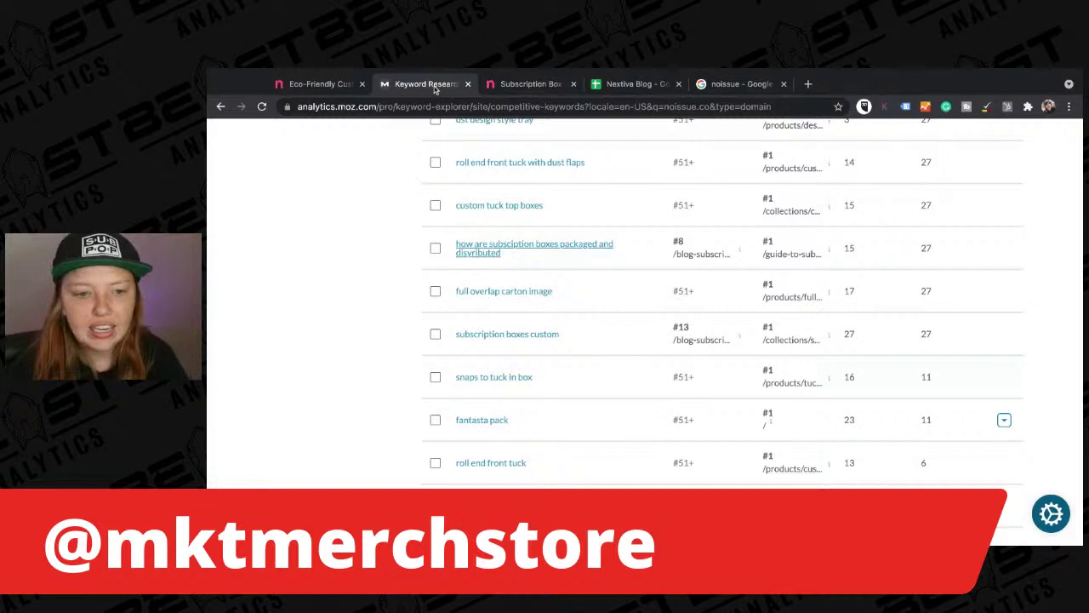
- Try to drop fantastapack.com from the comparison and rerun noissue.co, and reload the ranking keywords report by way of the site overview
scroll(506, 266, up, 10)
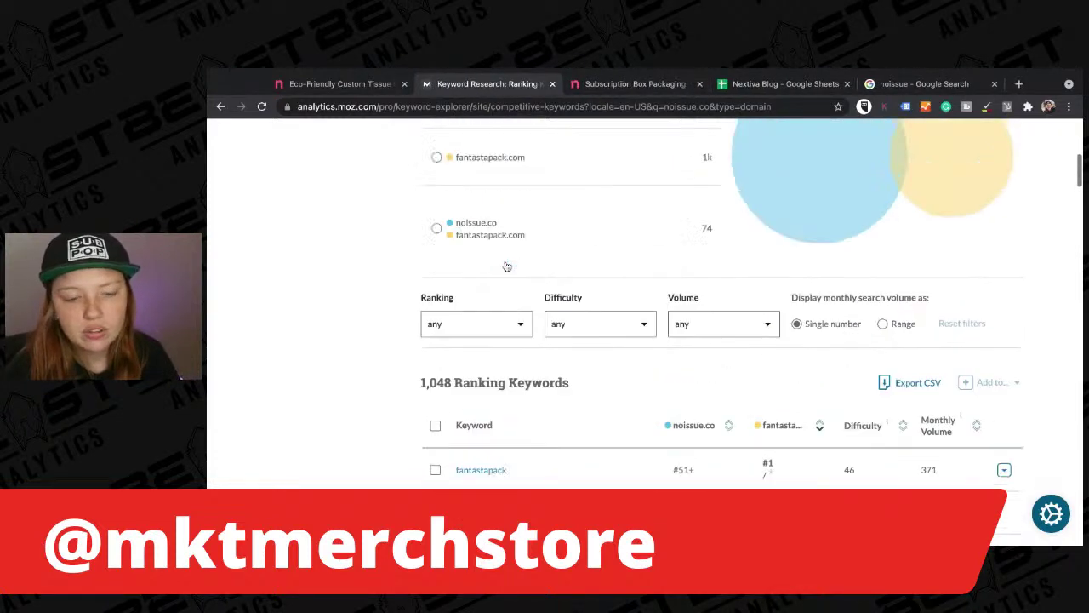
scroll(507, 266, up, 5)
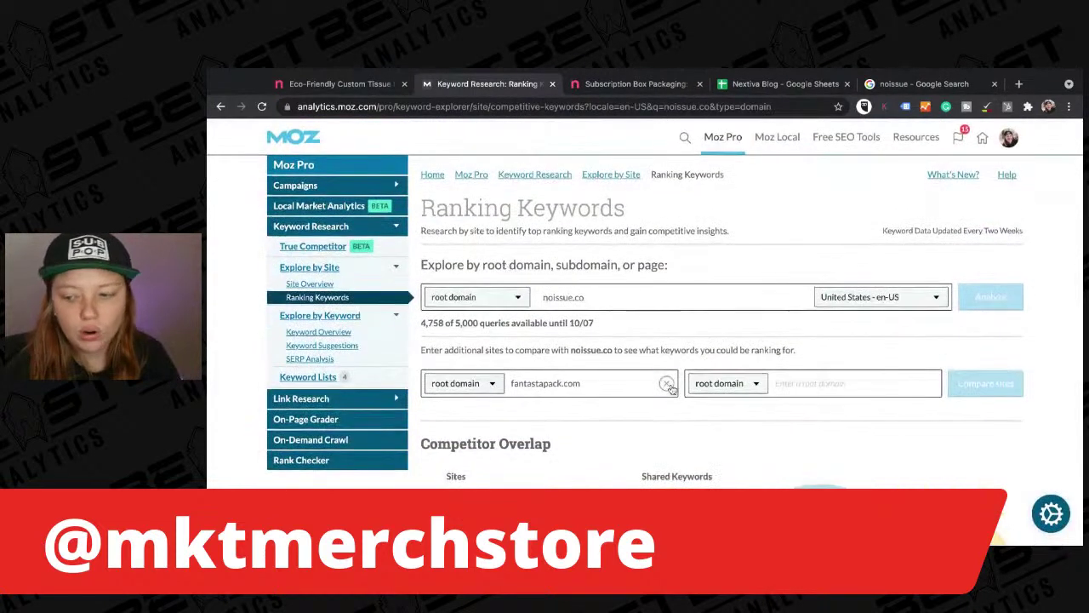
click(666, 383)
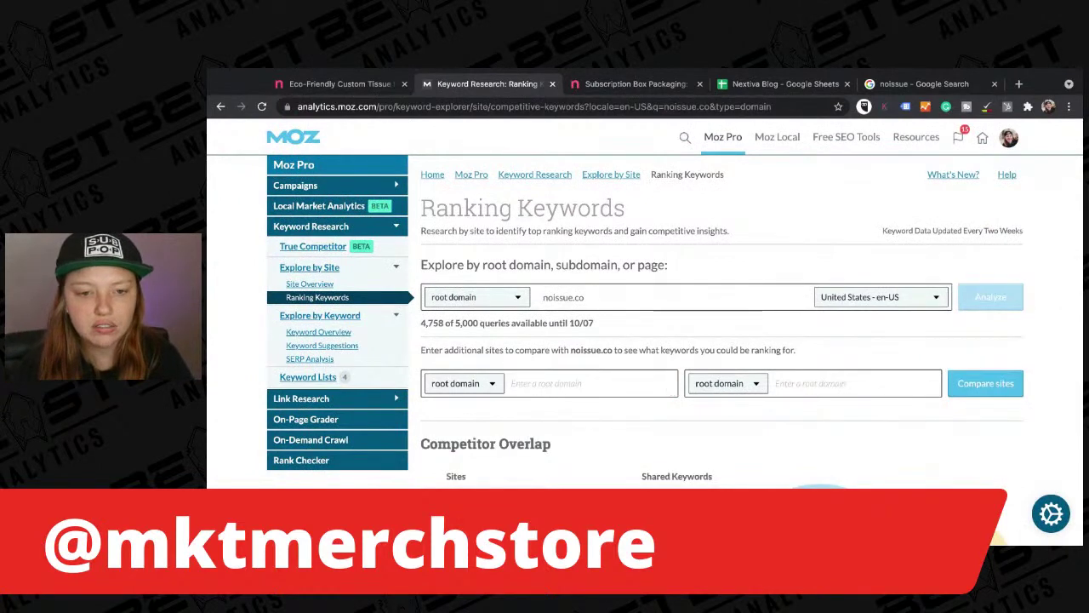
scroll(638, 452, down, 1)
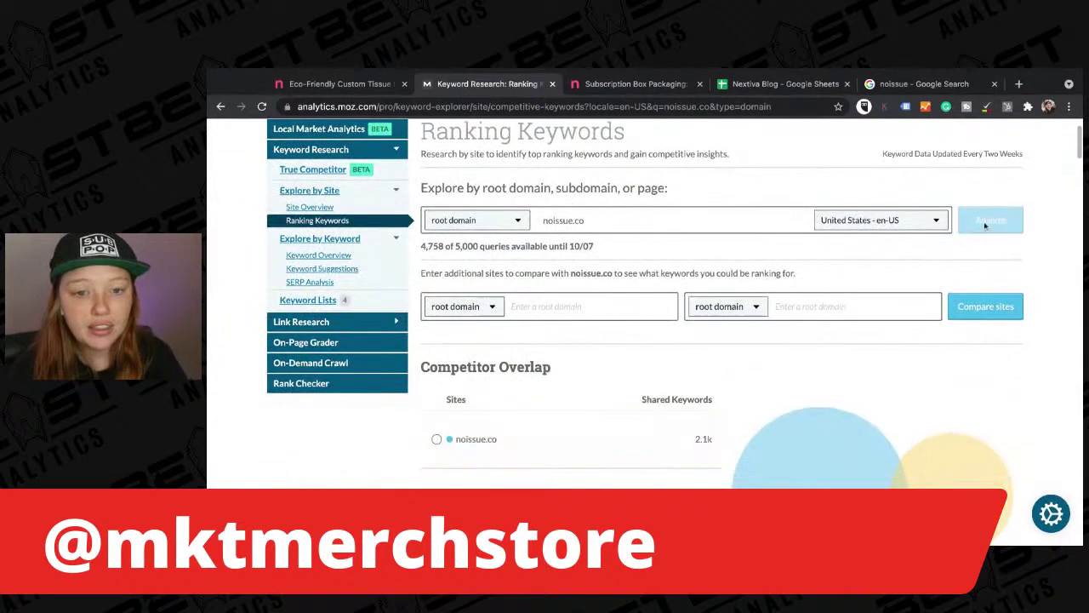
click(693, 226)
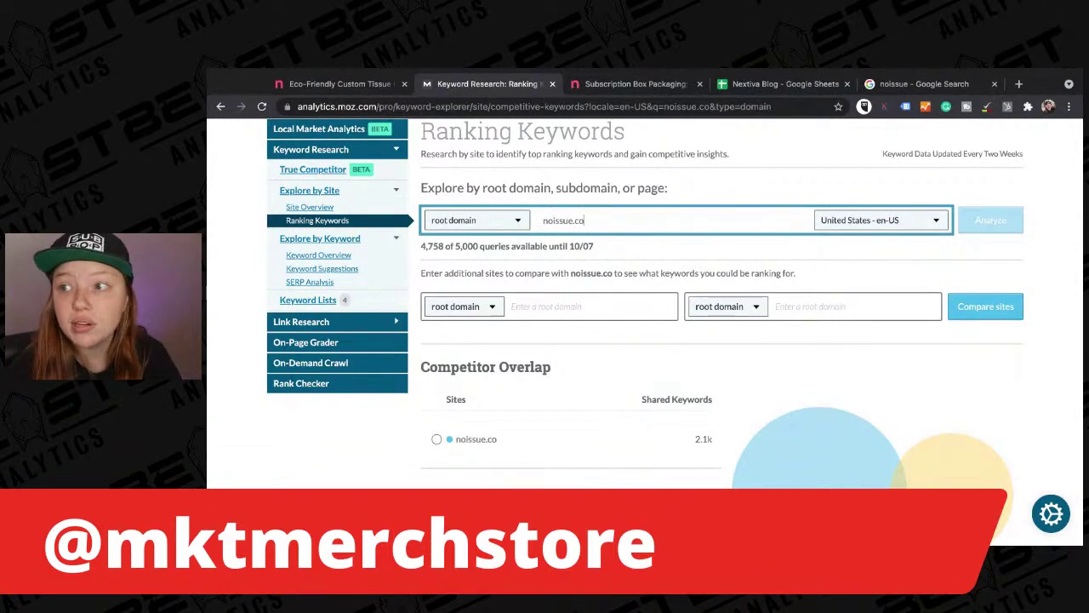
key(Return)
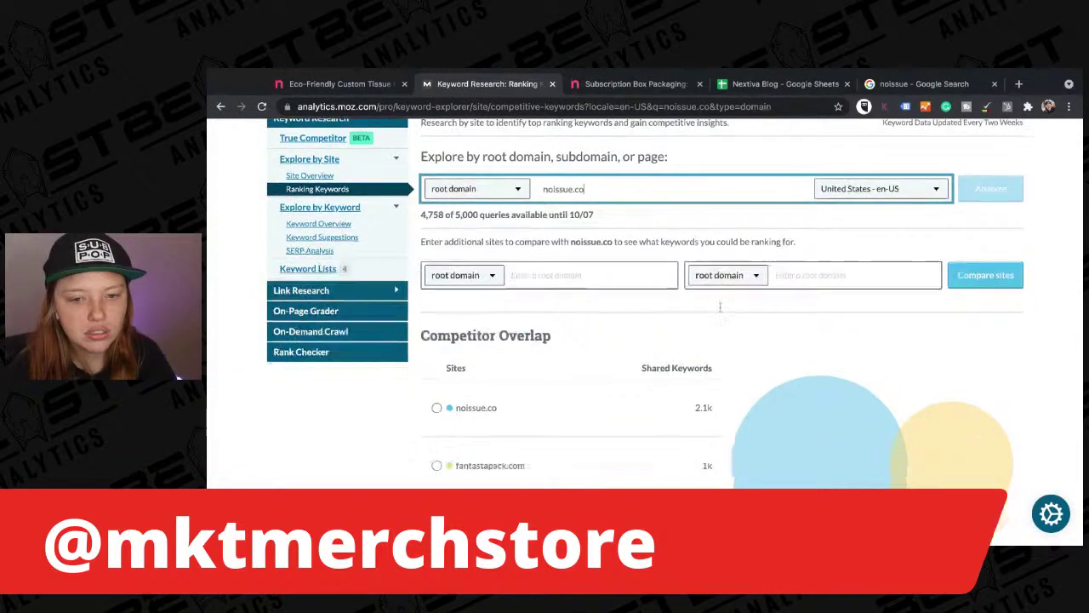
scroll(720, 308, down, 5)
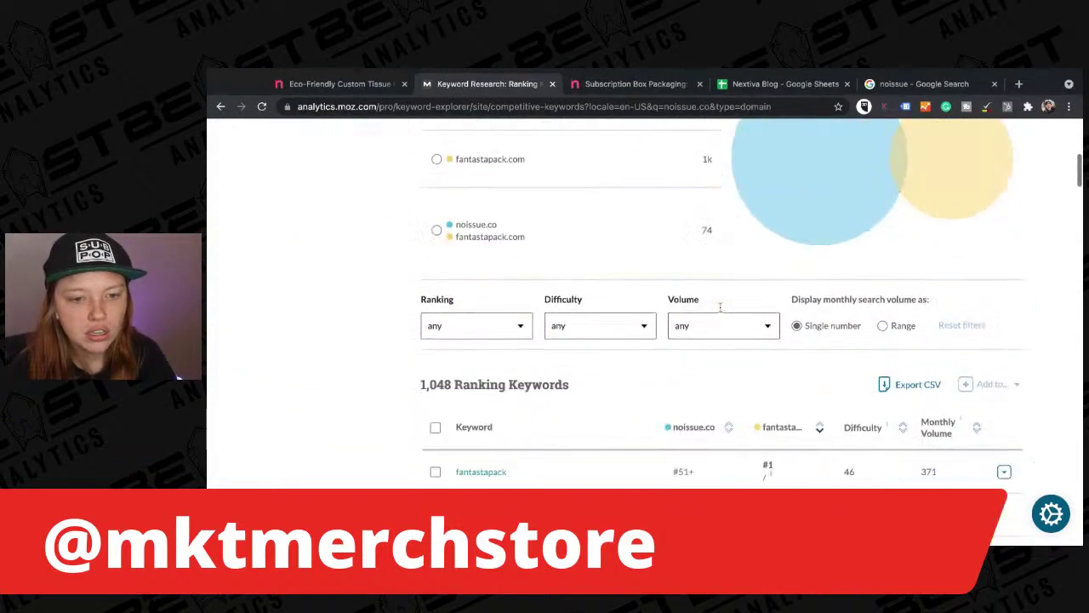
scroll(720, 308, down, 2)
scroll(652, 230, up, 10)
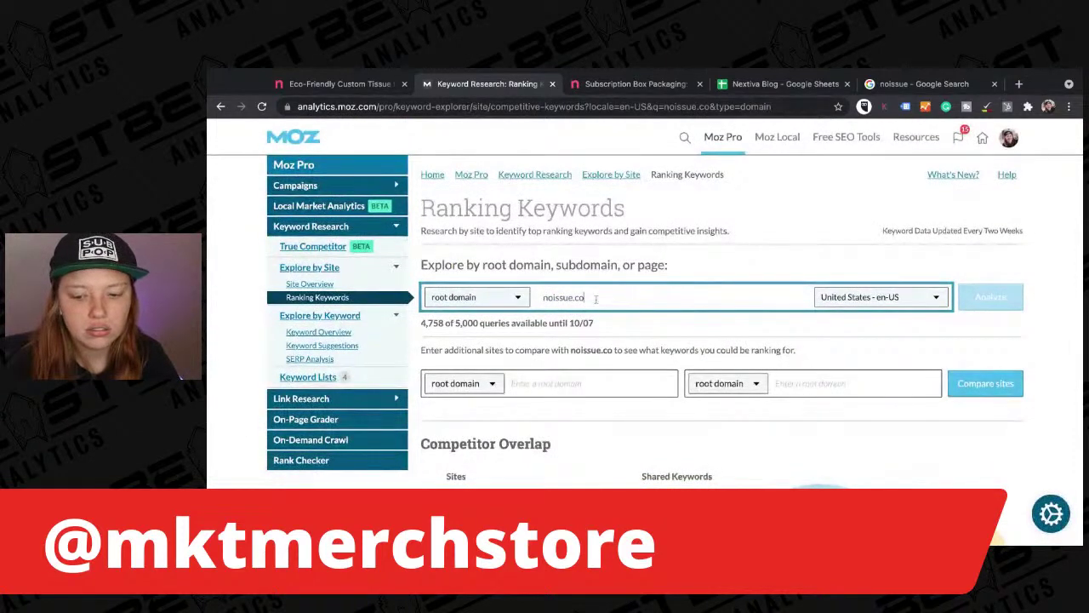
click(313, 284)
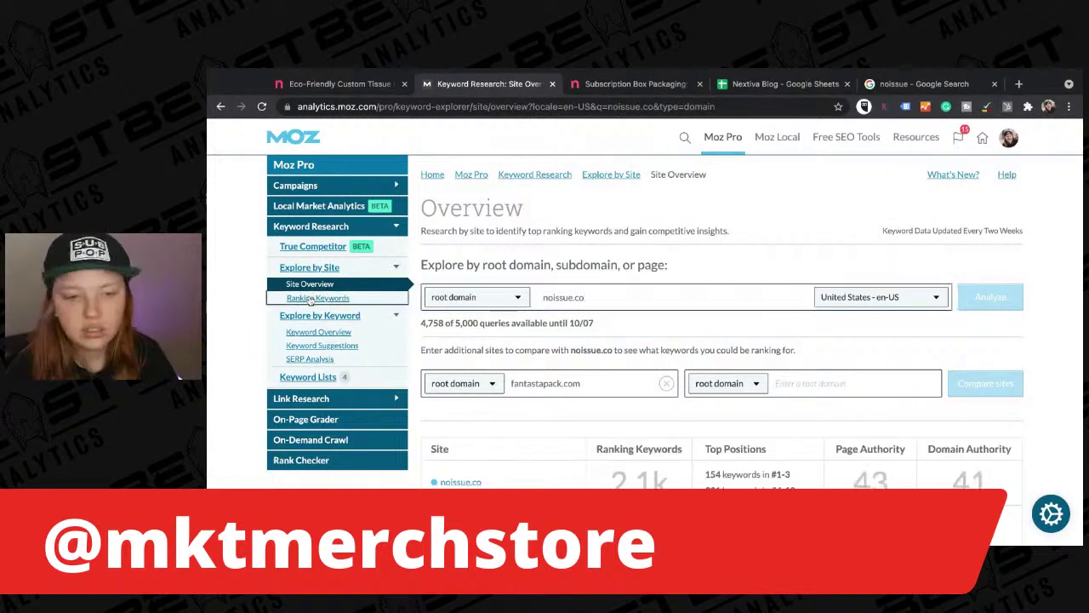
click(313, 299)
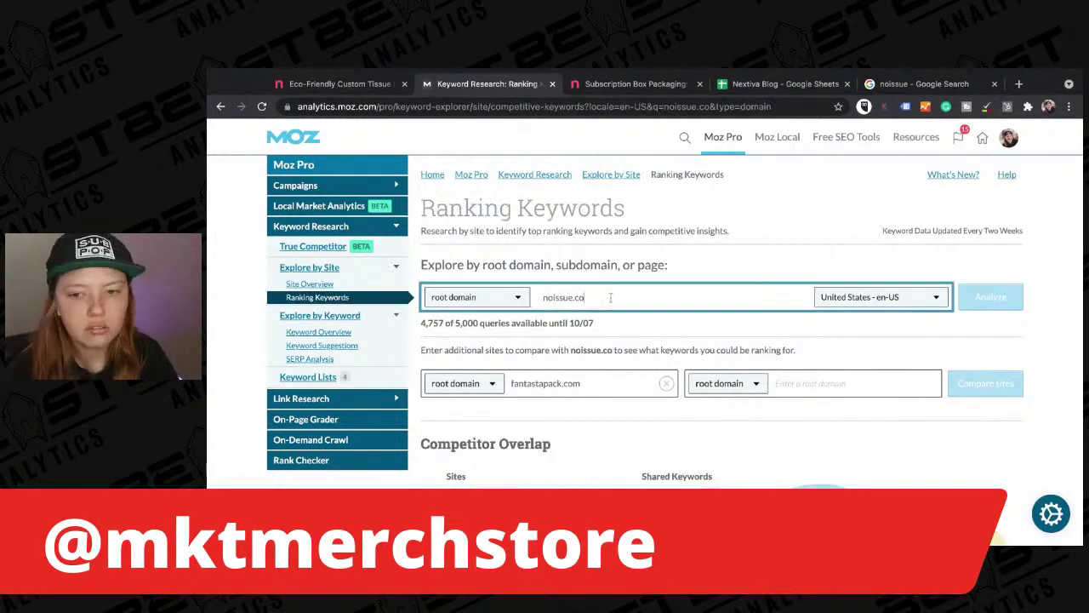
- Remove fantastapack.com from the comparison and analyze the ranking keywords of the root domain noissue.co alone
scroll(621, 290, down, 2)
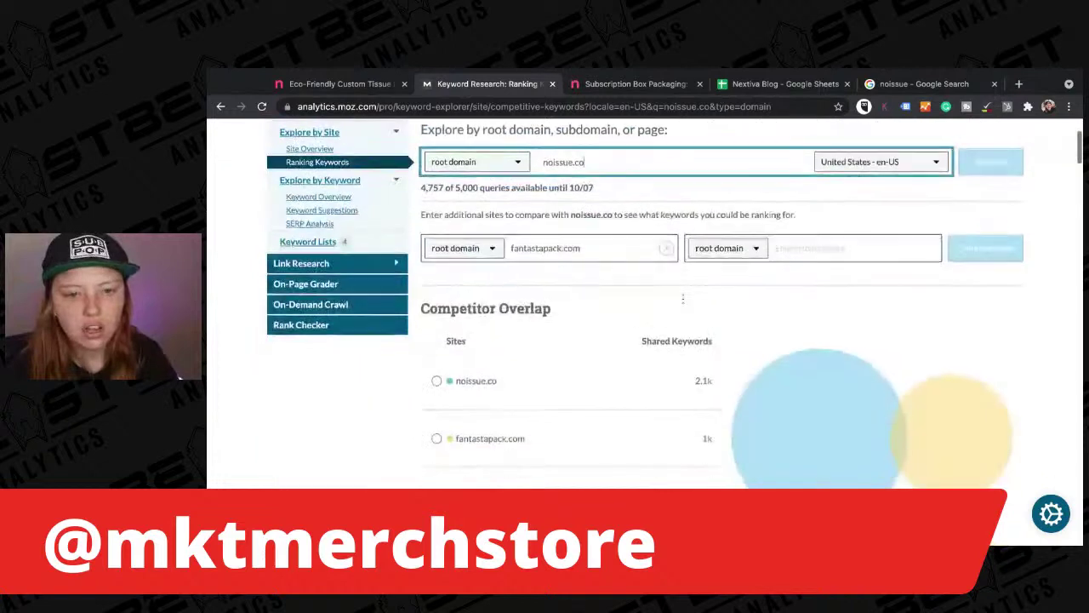
click(667, 254)
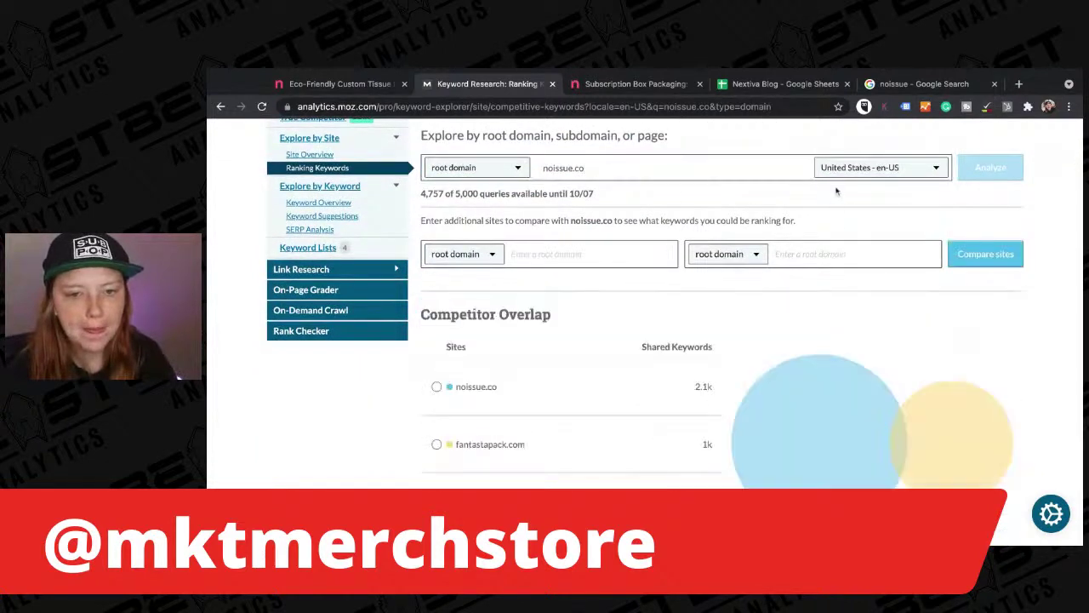
scroll(892, 326, down, 1)
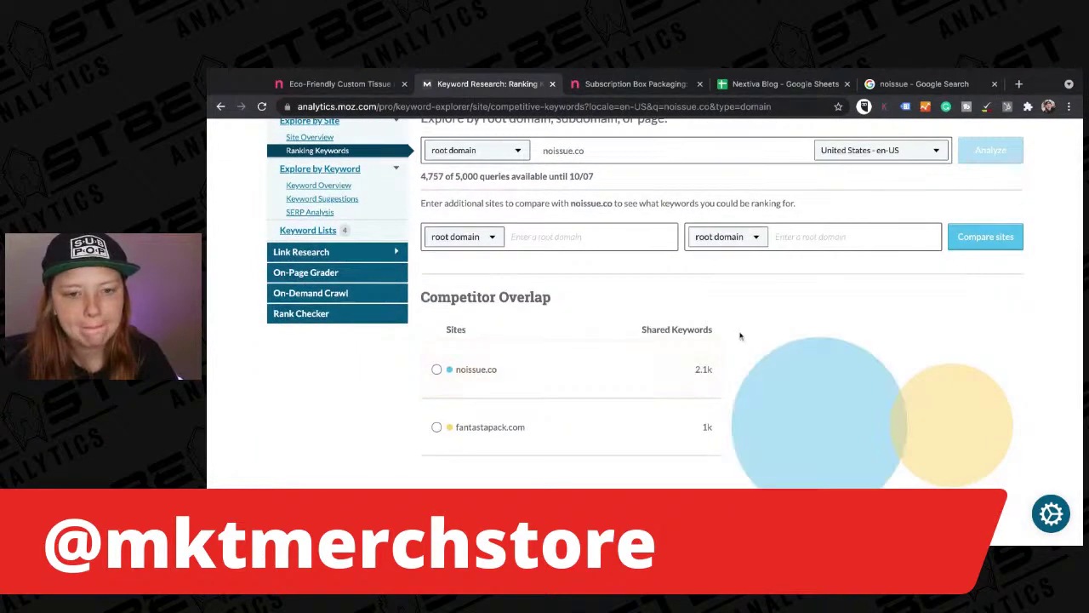
scroll(740, 336, down, 3)
scroll(740, 336, down, 2)
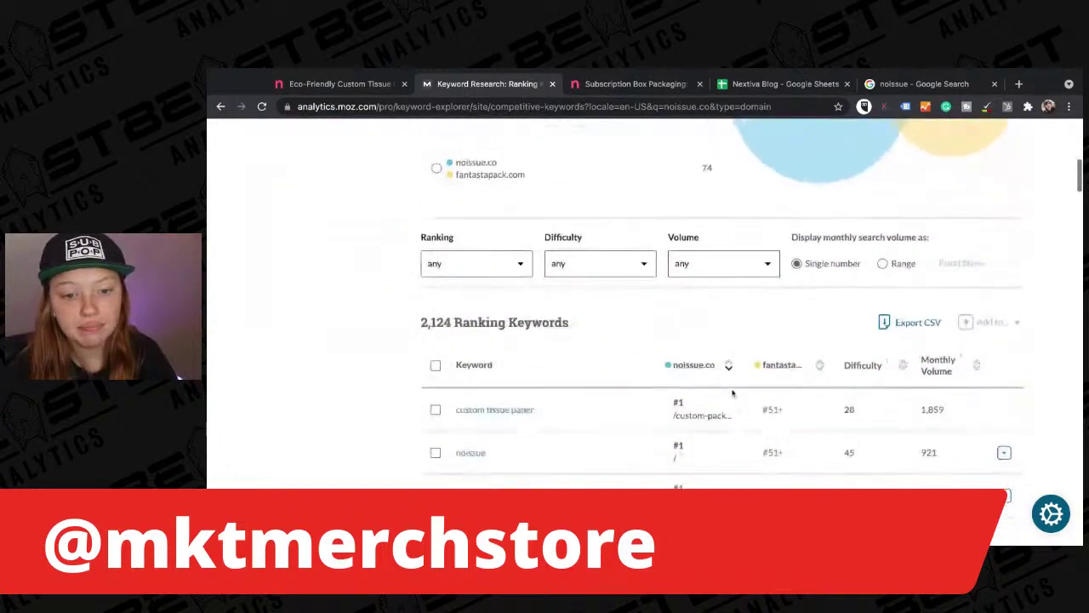
scroll(729, 360, up, 1)
scroll(730, 360, up, 10)
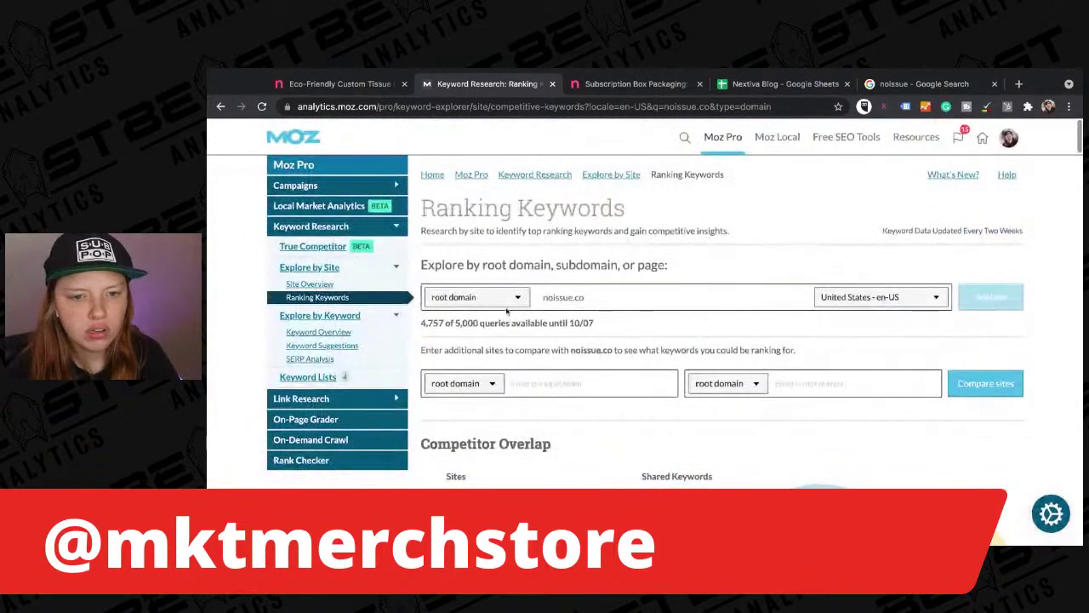
click(477, 297)
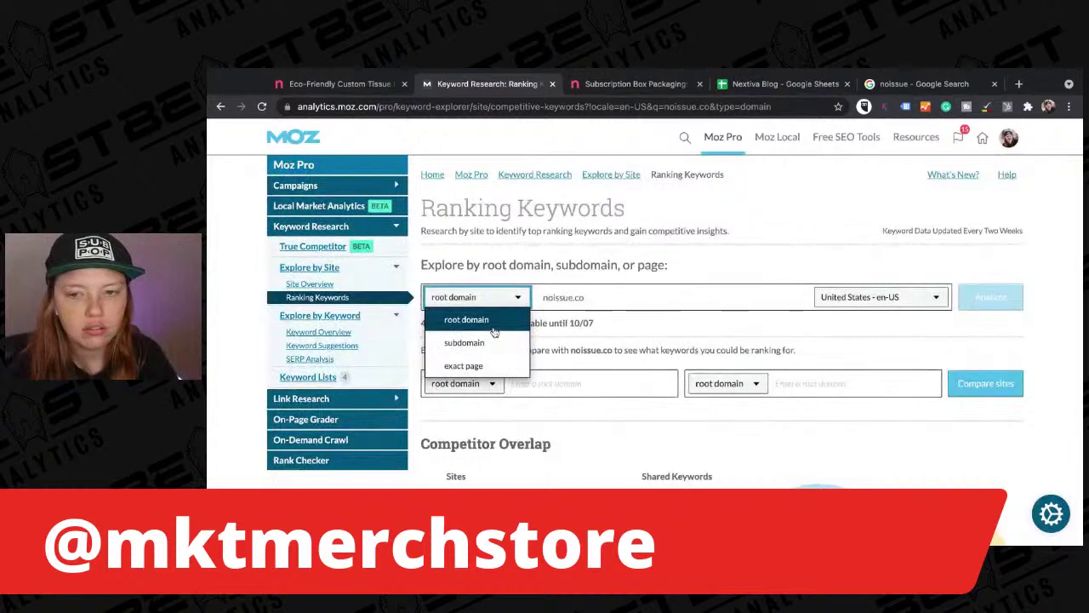
click(467, 319)
click(1014, 298)
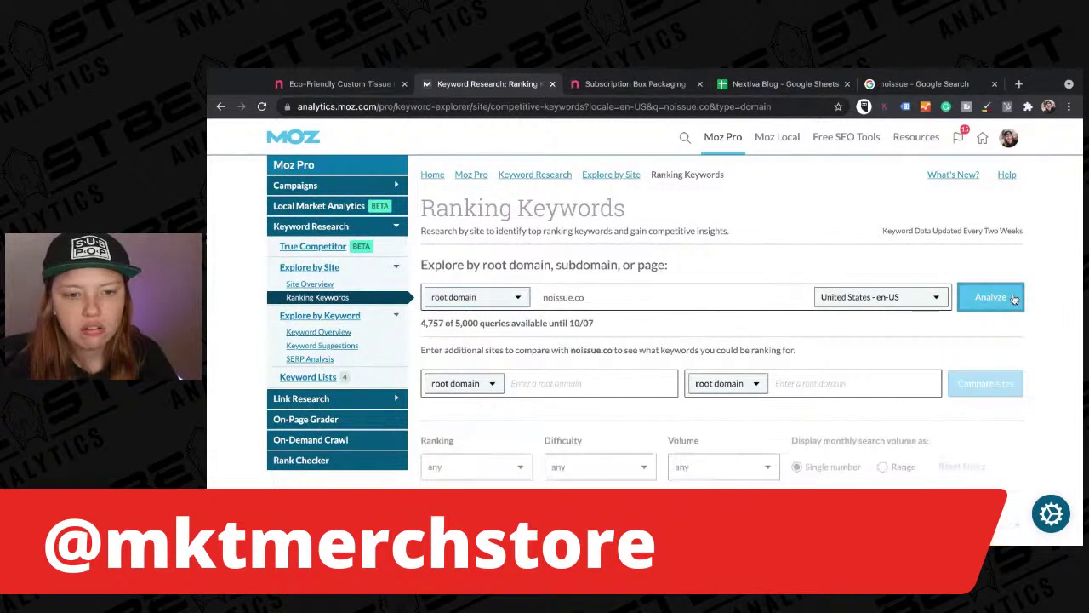
- Filter noissue.co's ranking keywords to positions #1-10
scroll(993, 399, down, 5)
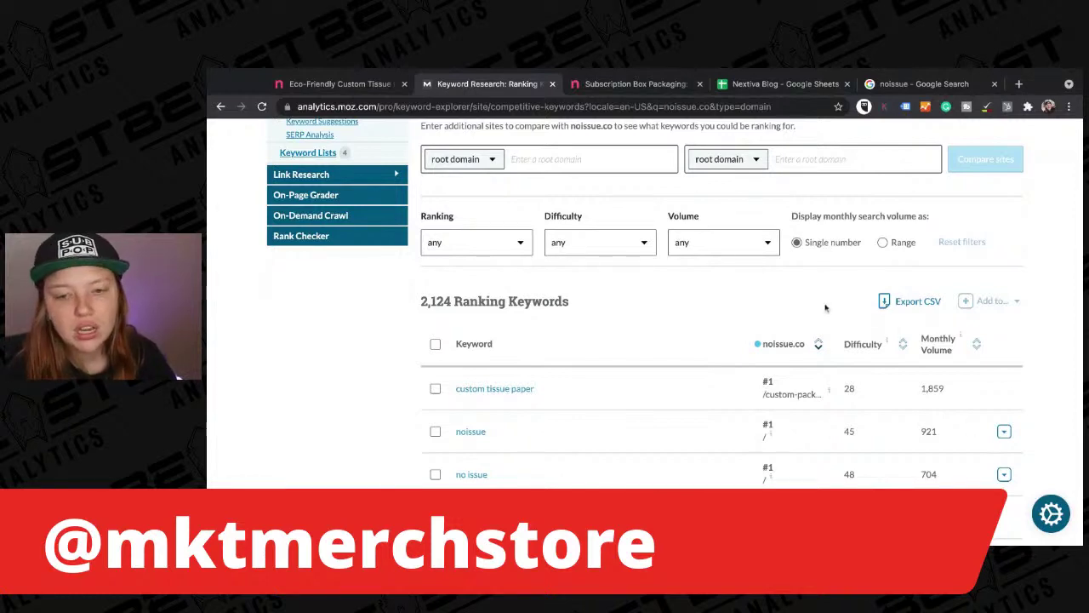
scroll(713, 301, up, 1)
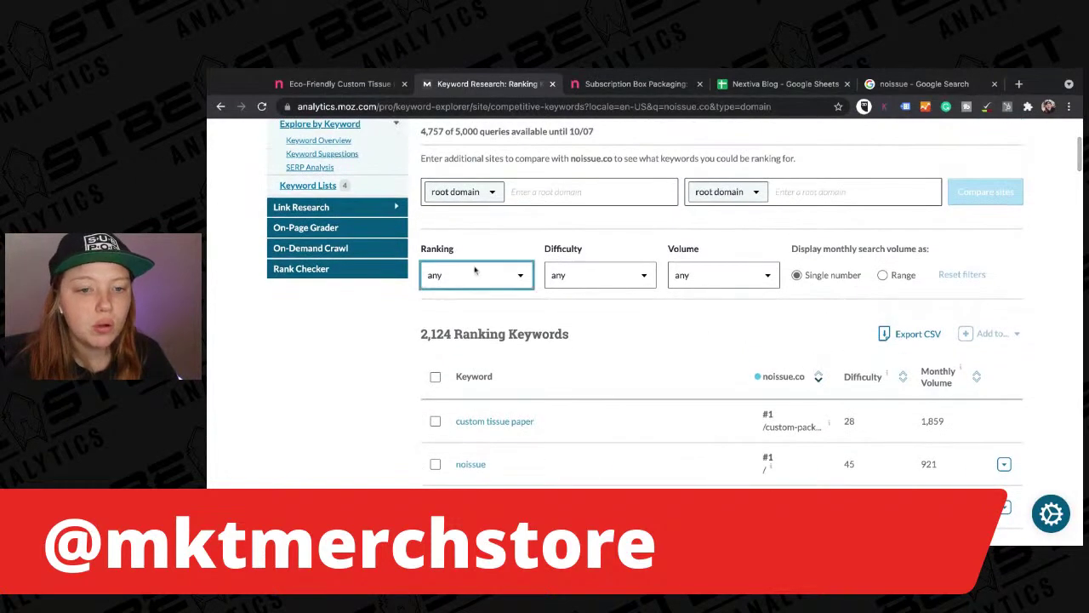
click(511, 270)
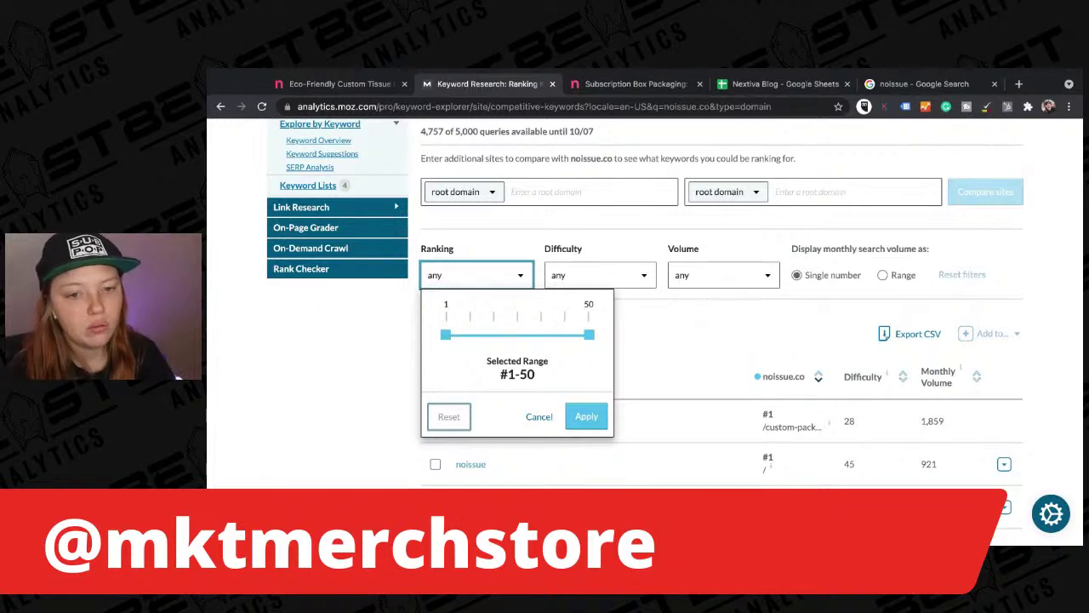
drag(589, 334, 494, 335)
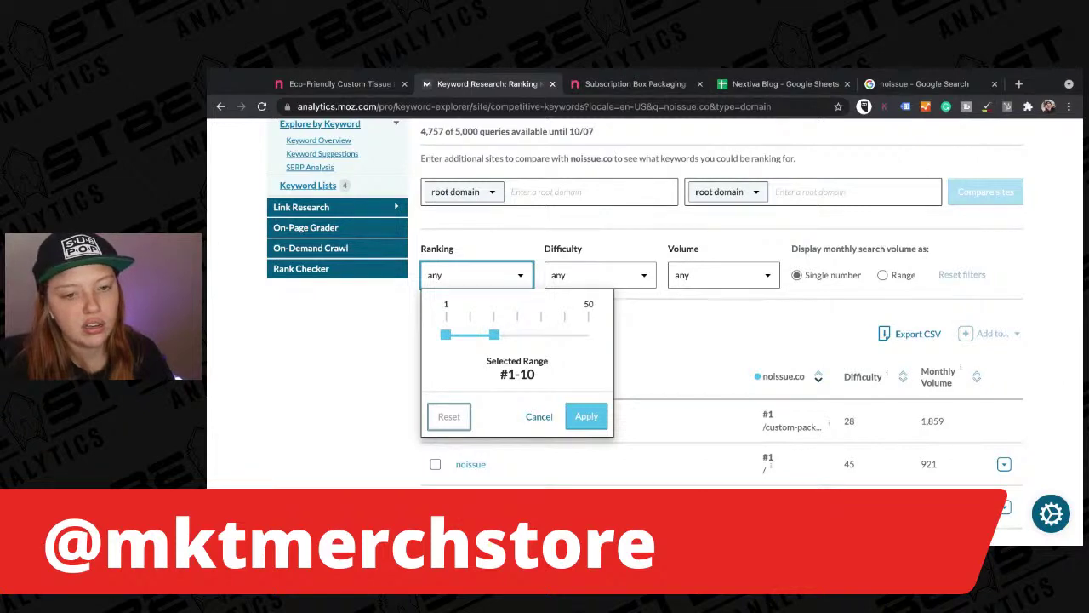
click(586, 417)
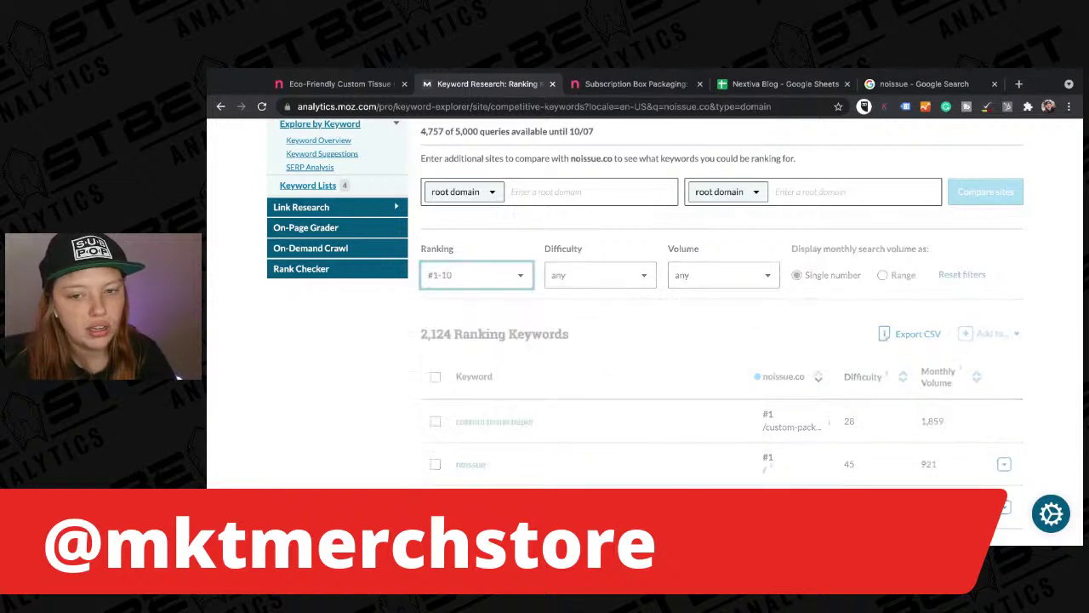
- Limit the keyword difficulty range to 1-50 and apply the filter
click(615, 274)
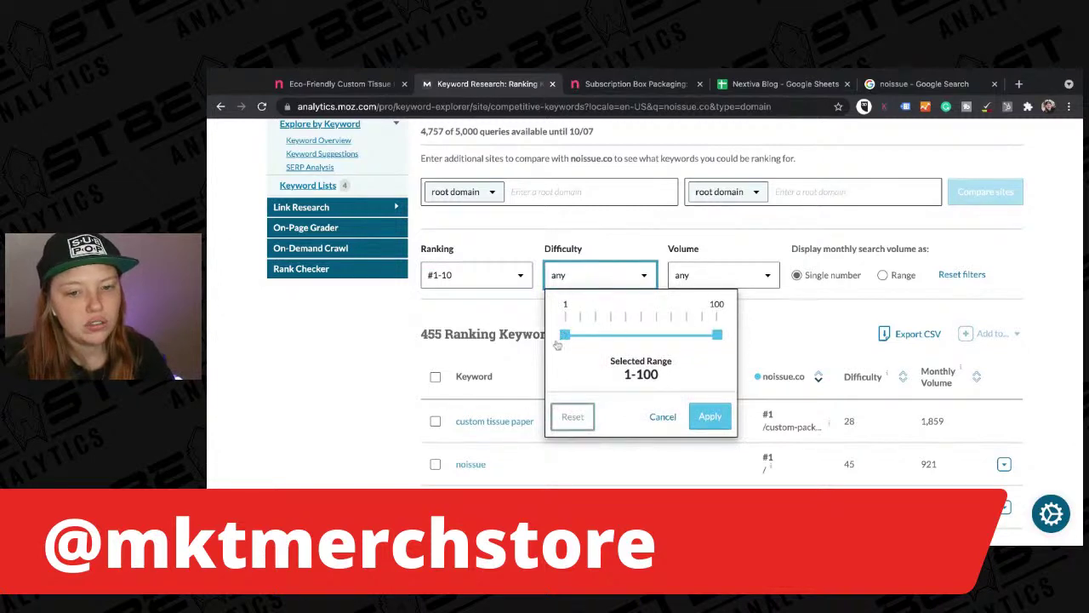
key(Left)
key(Left)
key(Left)
key(Left)
key(Left)
key(Left)
key(Left)
key(Left)
key(Left)
key(Left)
key(Left)
key(Left)
key(Left)
key(Left)
key(Left)
key(Left)
key(Left)
key(Left)
key(Left)
key(Left)
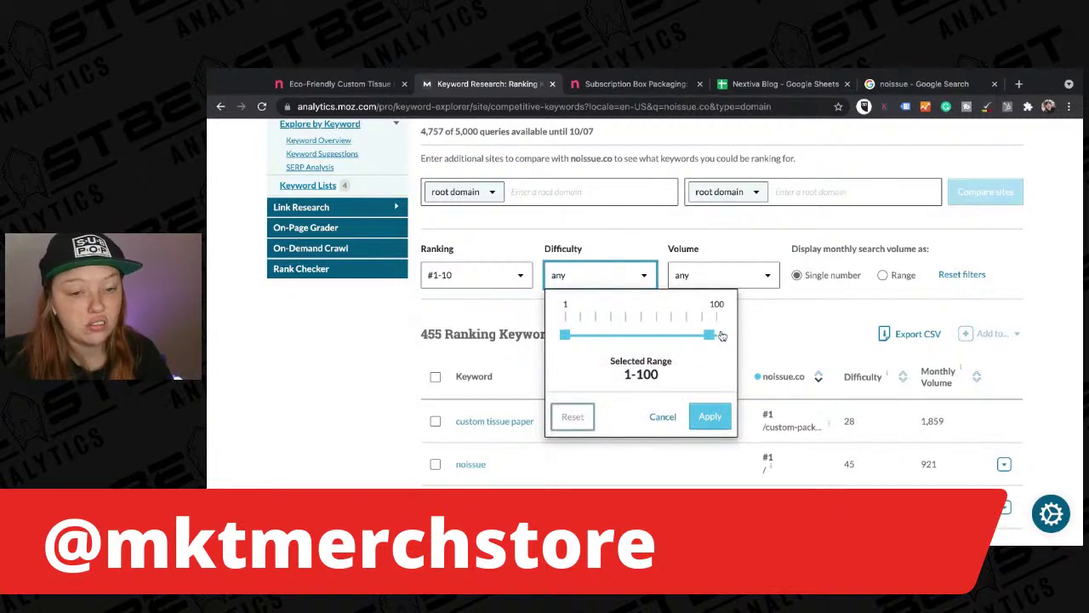
drag(722, 336, 631, 335)
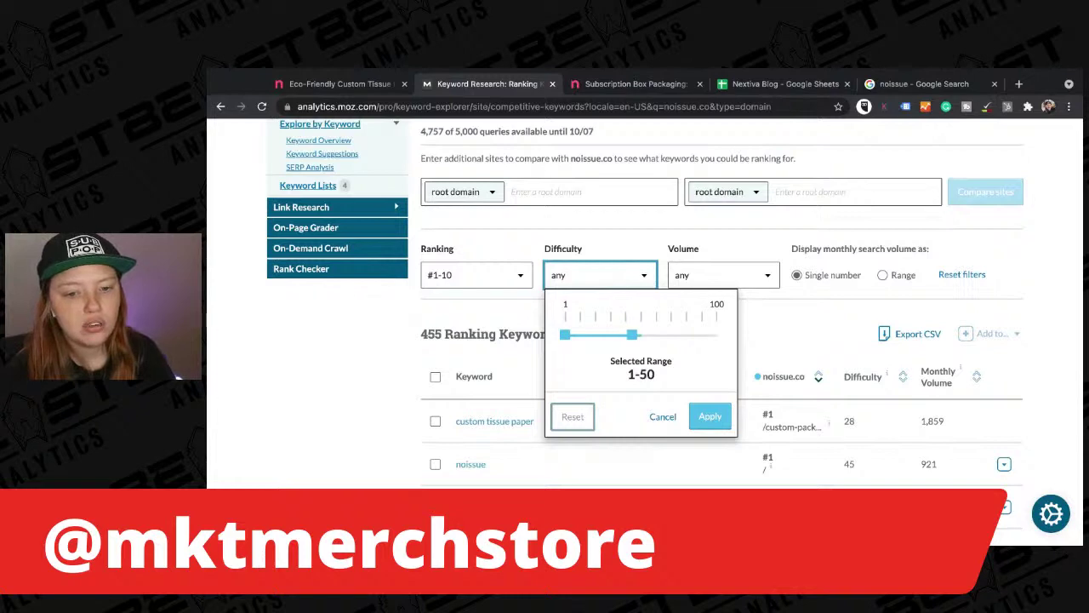
click(718, 422)
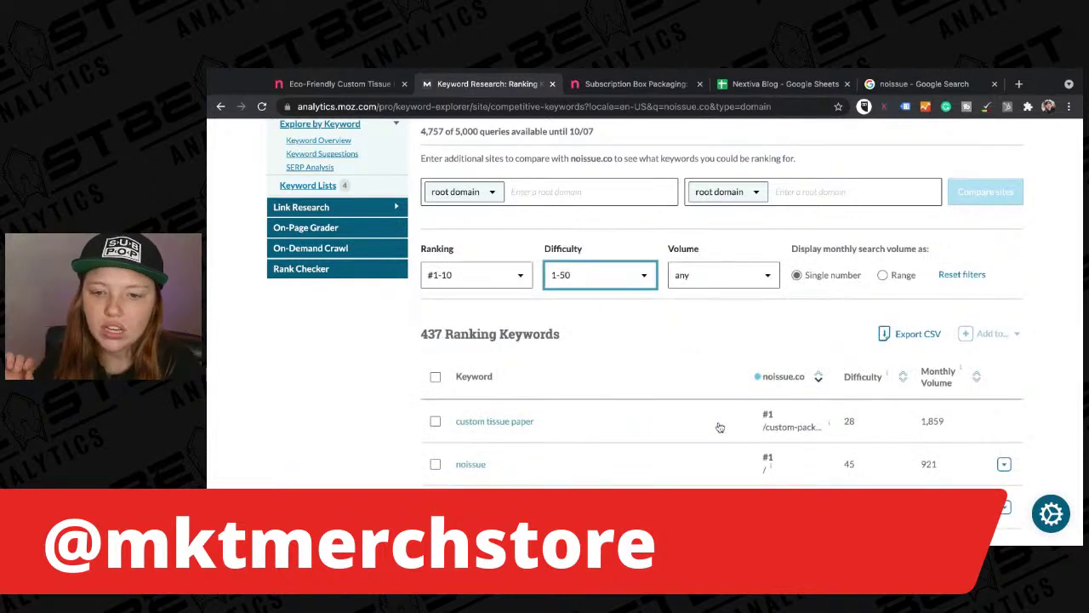
- Review the filtered ranking keywords with their difficulty and volume, and check the additional ranking positions for "branded tissue paper"
scroll(722, 328, down, 2)
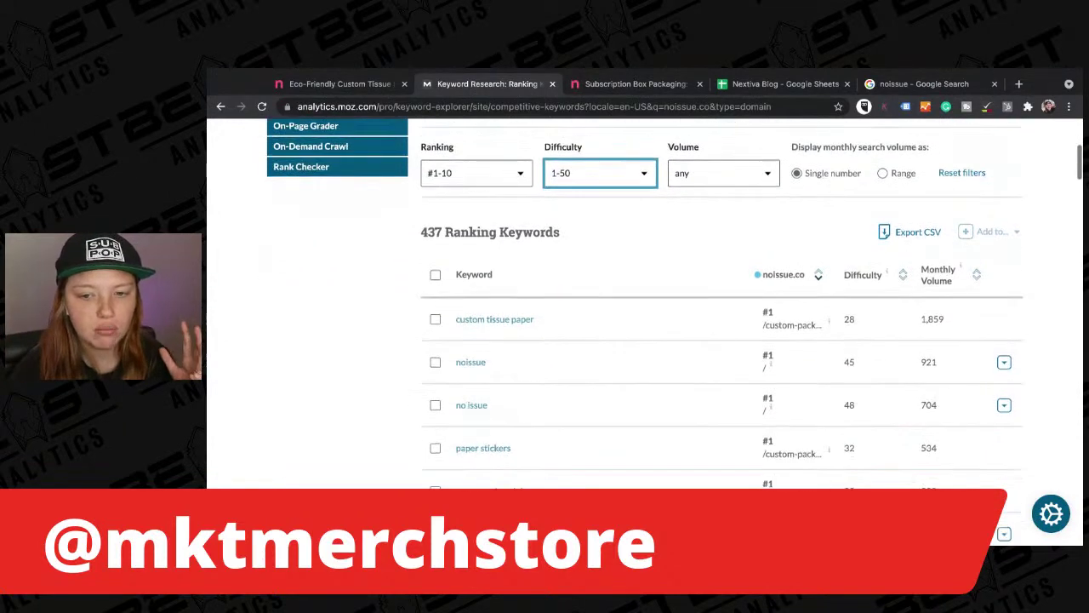
scroll(722, 328, down, 1)
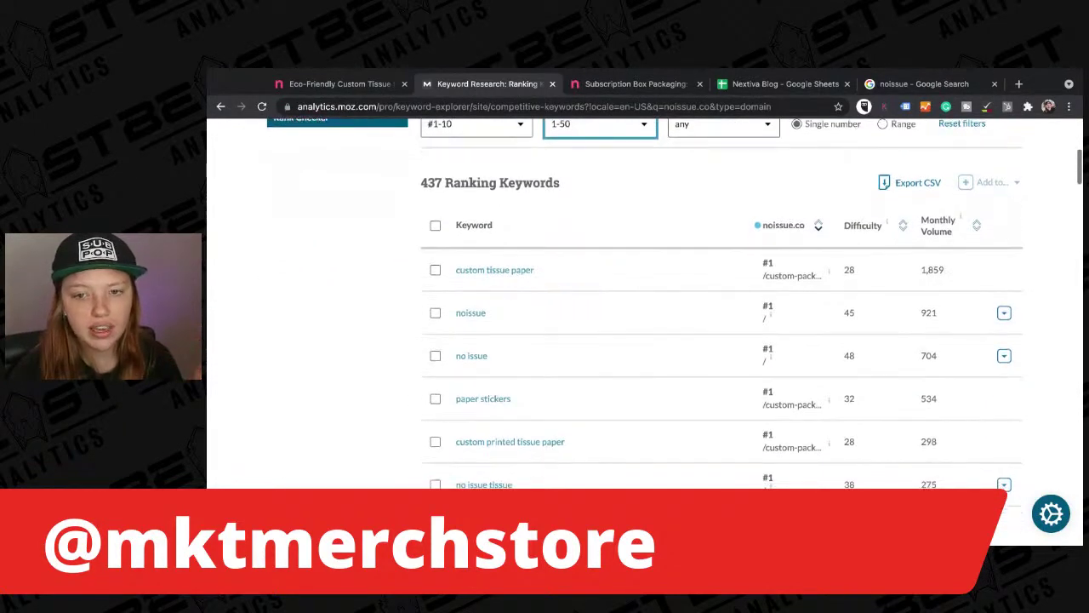
scroll(1008, 218, down, 5)
scroll(1008, 218, down, 2)
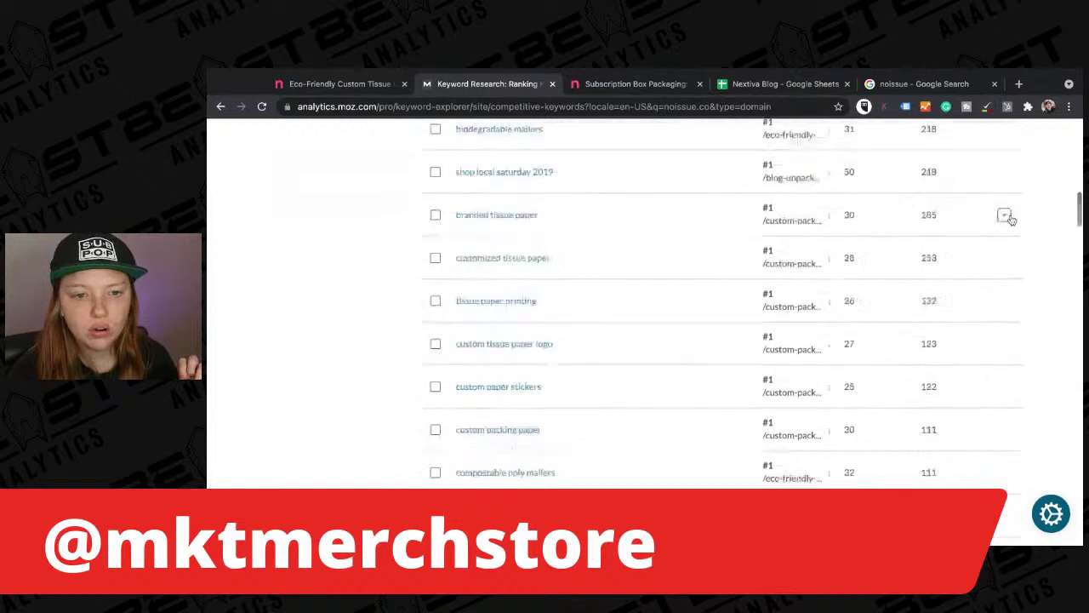
click(1006, 216)
click(1006, 216)
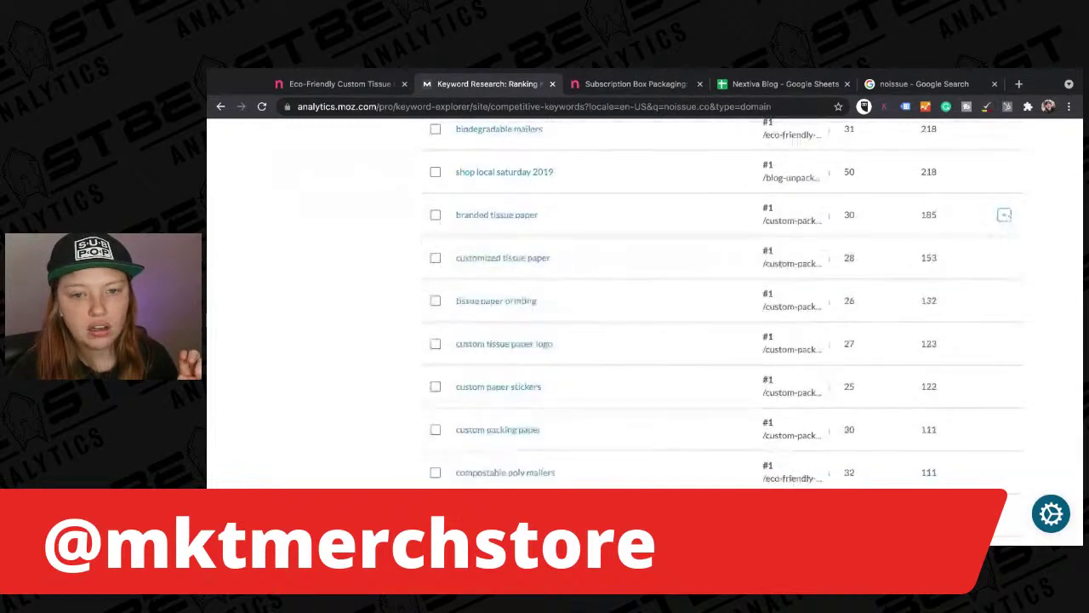
click(1005, 231)
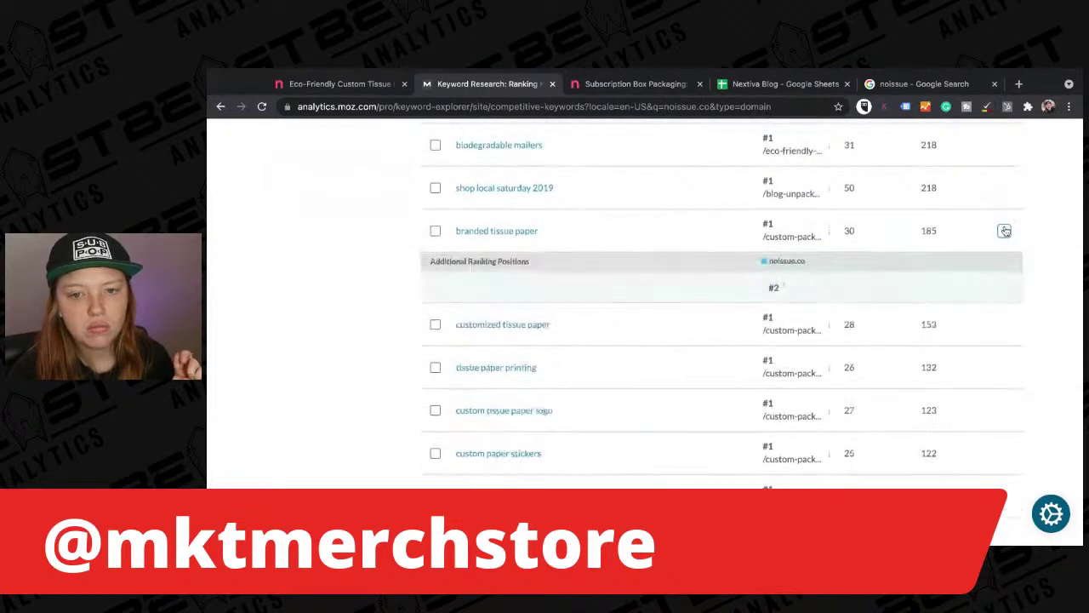
click(1005, 231)
scroll(1005, 231, up, 2)
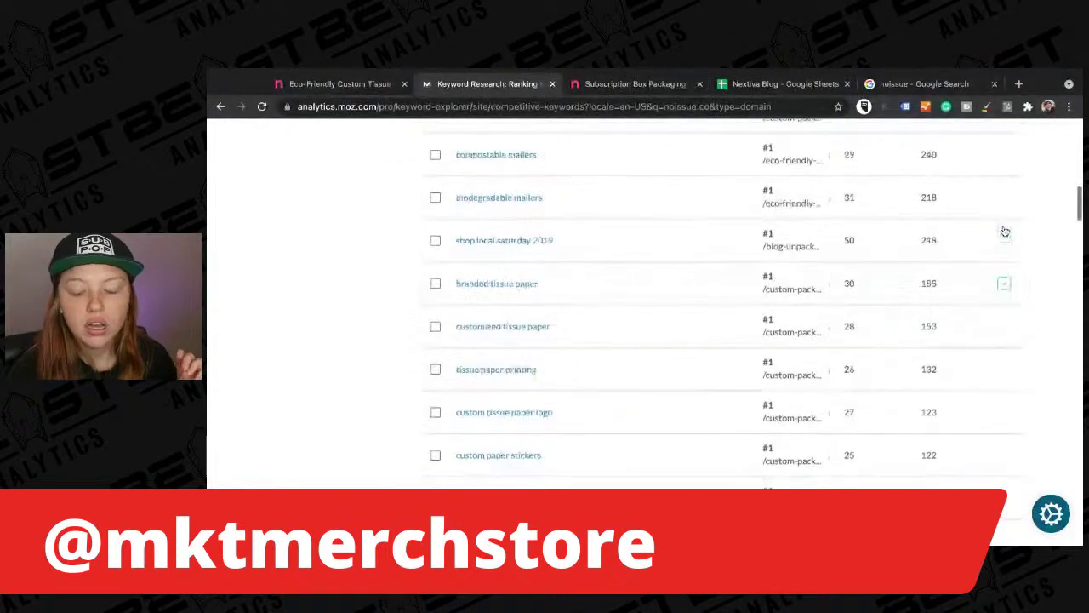
scroll(1005, 231, up, 6)
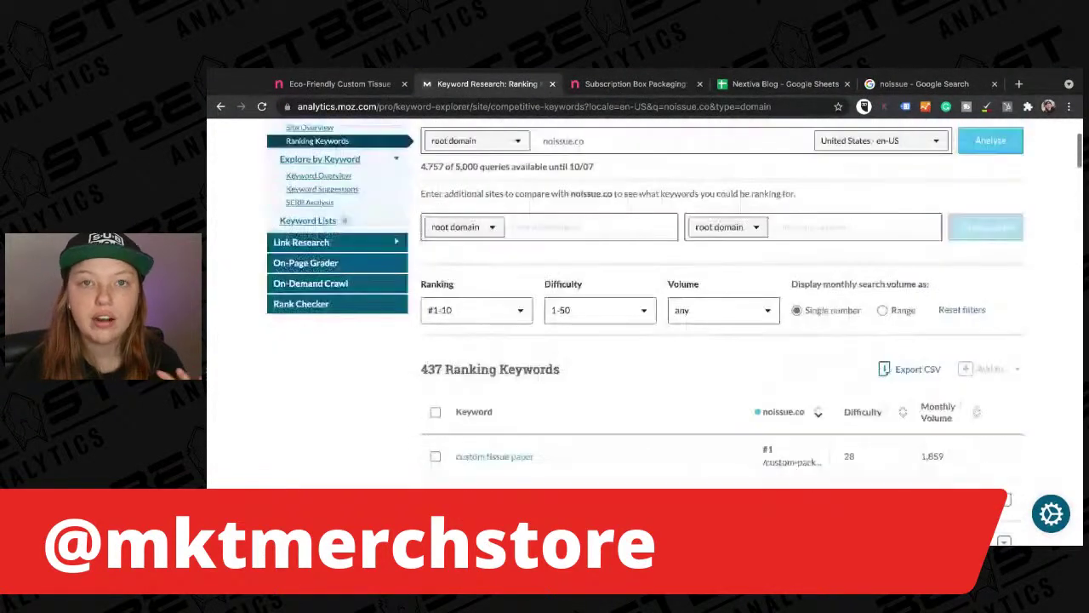
scroll(647, 324, down, 1)
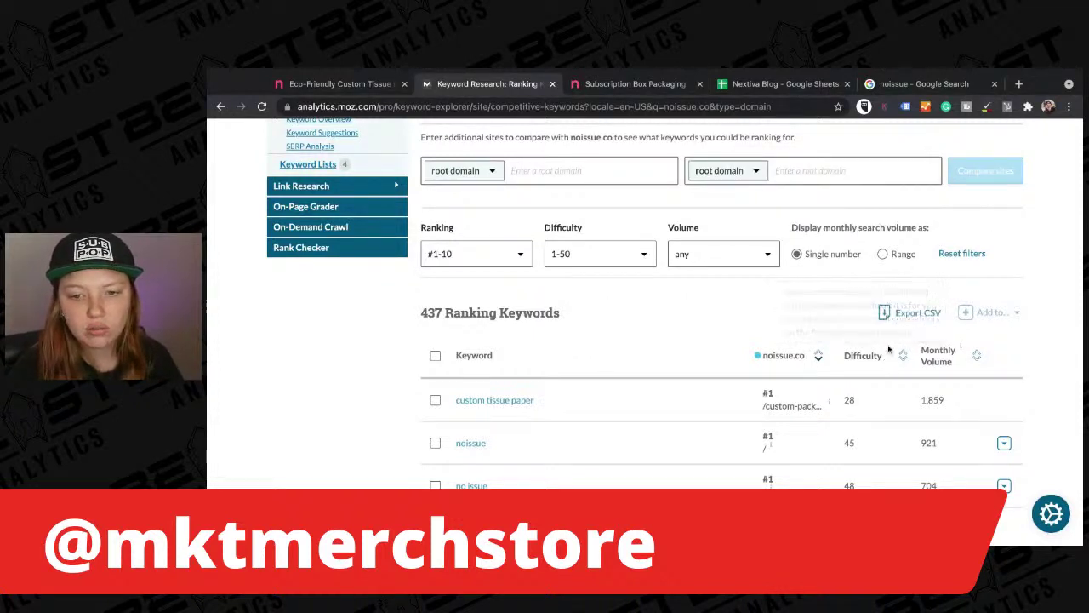
mouse_move(886, 356)
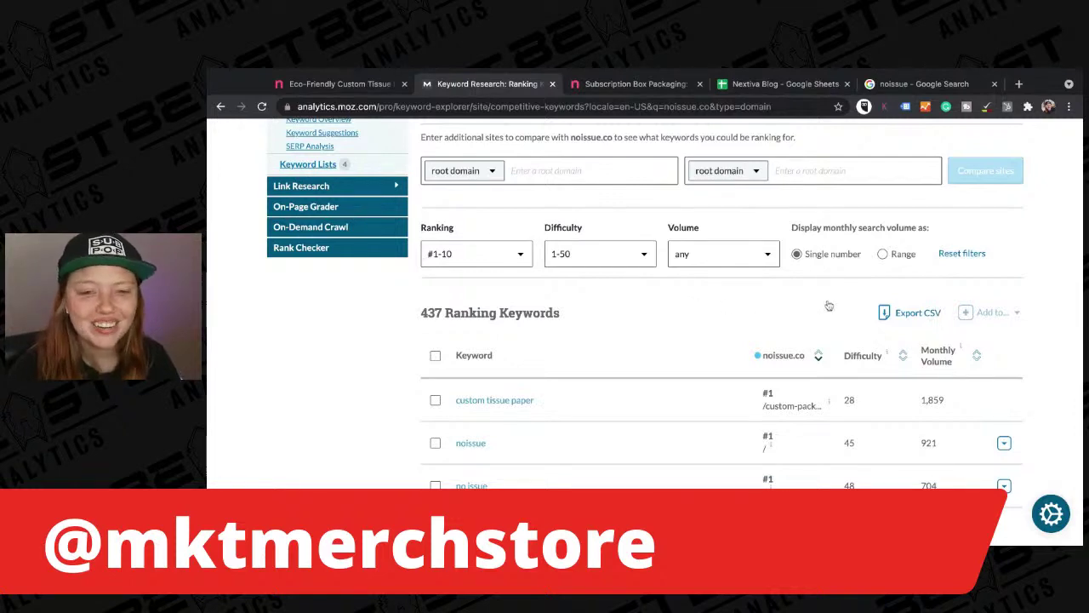
scroll(817, 308, down, 3)
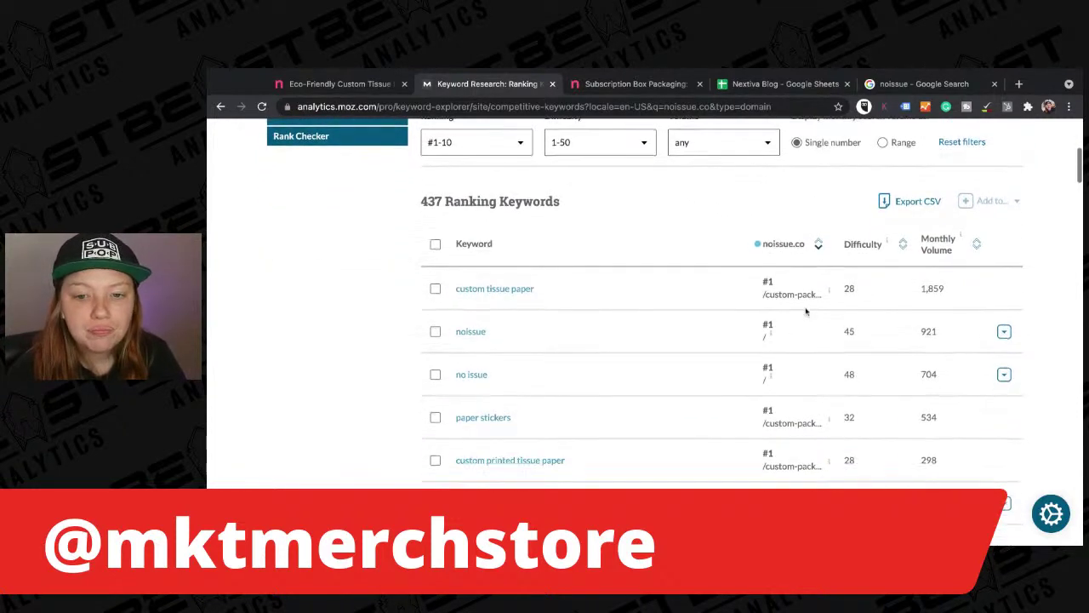
scroll(806, 312, down, 2)
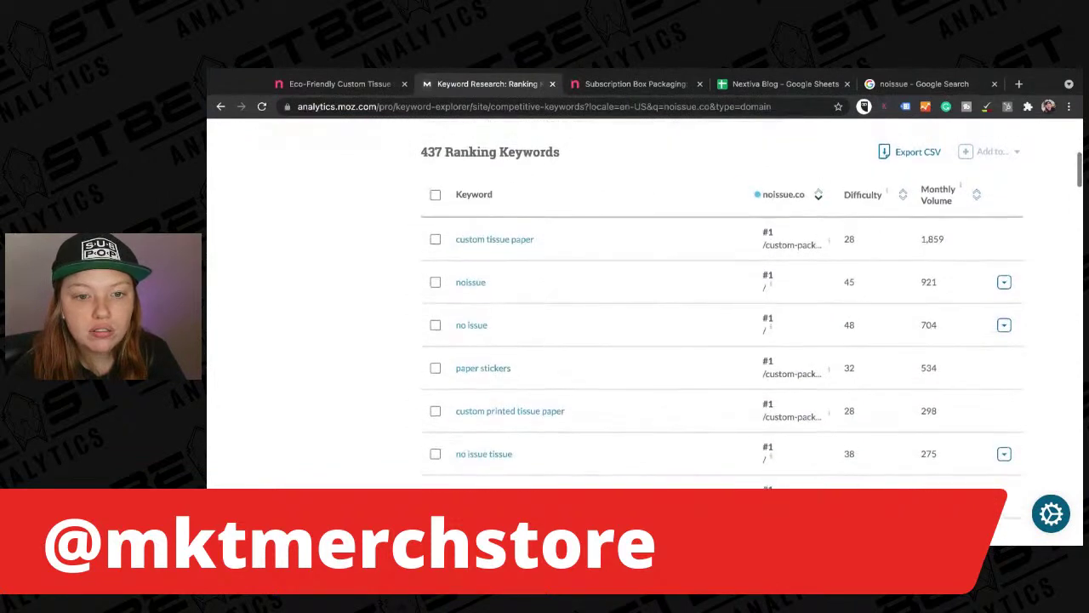
scroll(908, 294, up, 3)
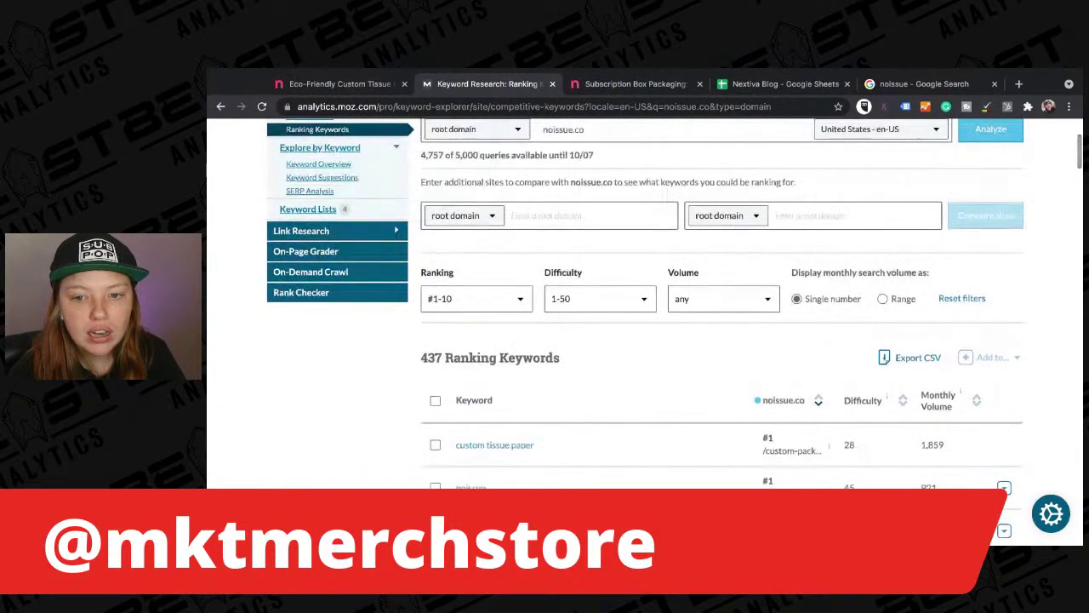
scroll(955, 304, up, 1)
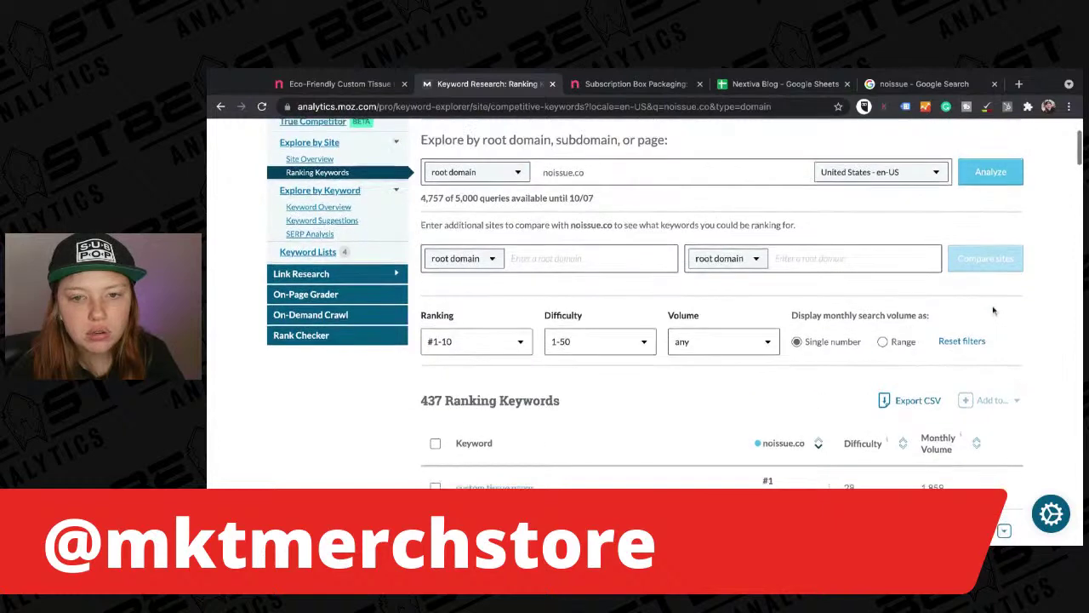
scroll(994, 311, up, 2)
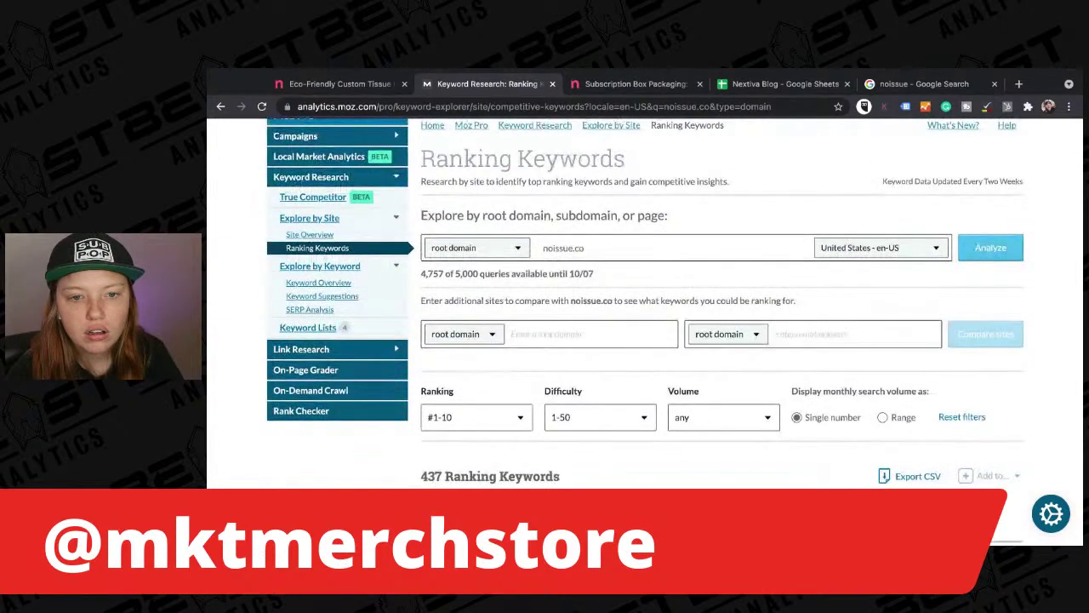
- Export the filtered ranking keywords as a CSV file and switch to the Nextiva Blog spreadsheet in Google Sheets
scroll(915, 396, down, 2)
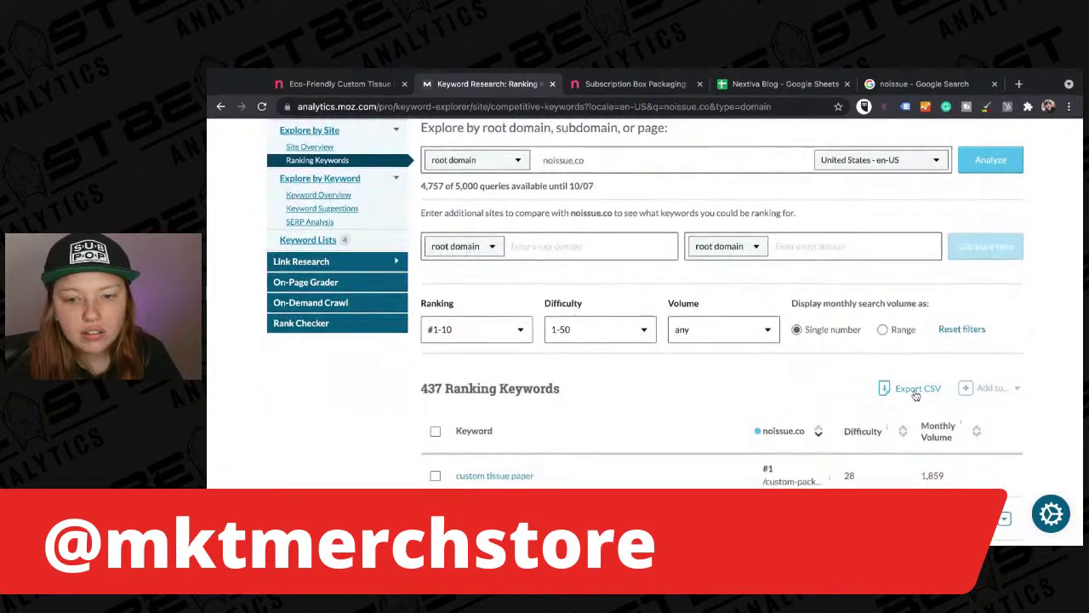
click(915, 391)
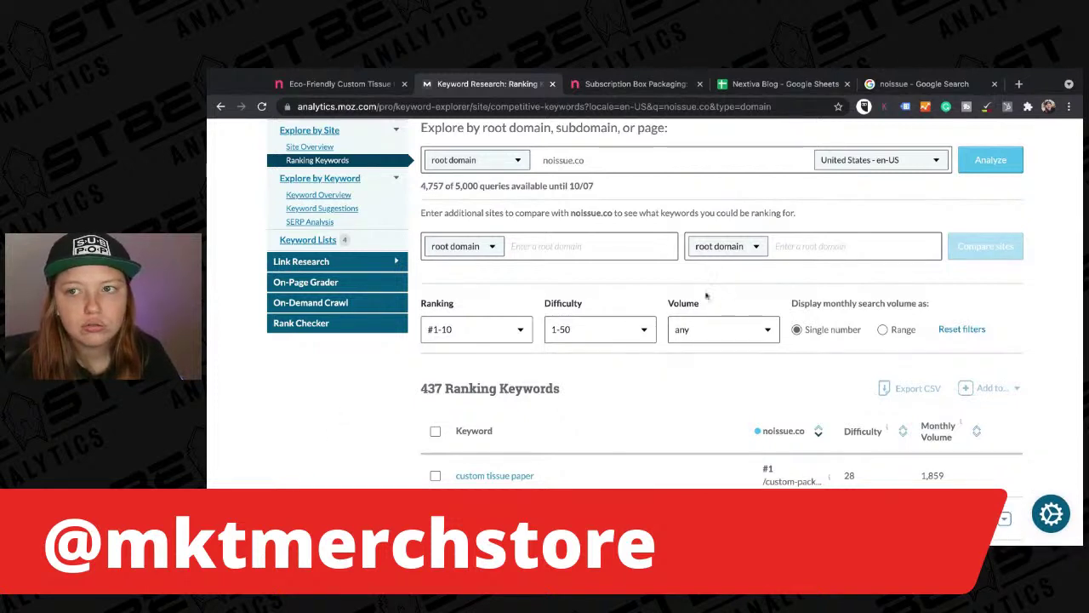
click(799, 85)
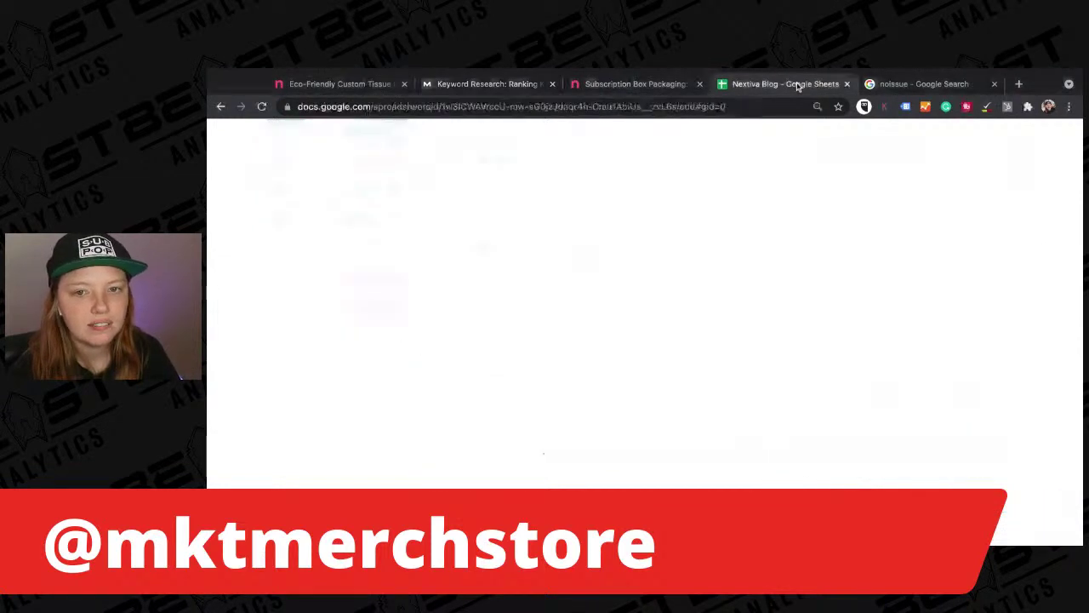